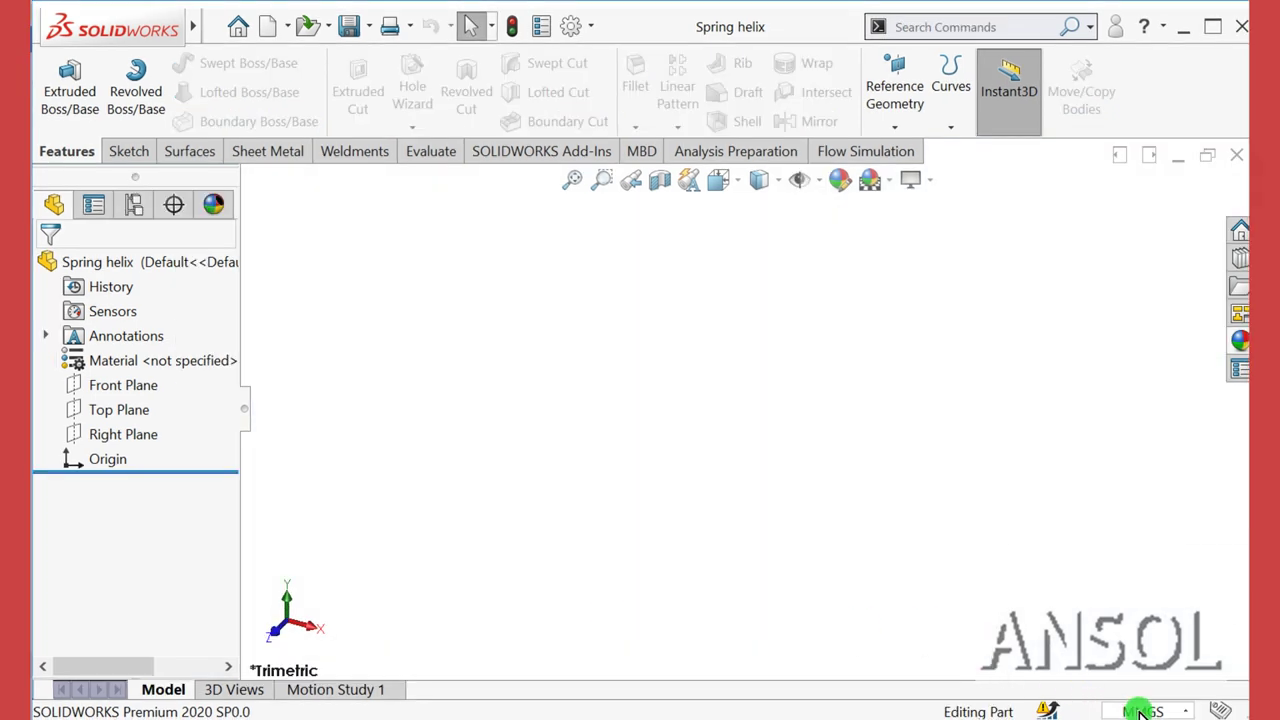
- Switch the part to IPS inch units and start a sketch on the Top Plane
click(1140, 711)
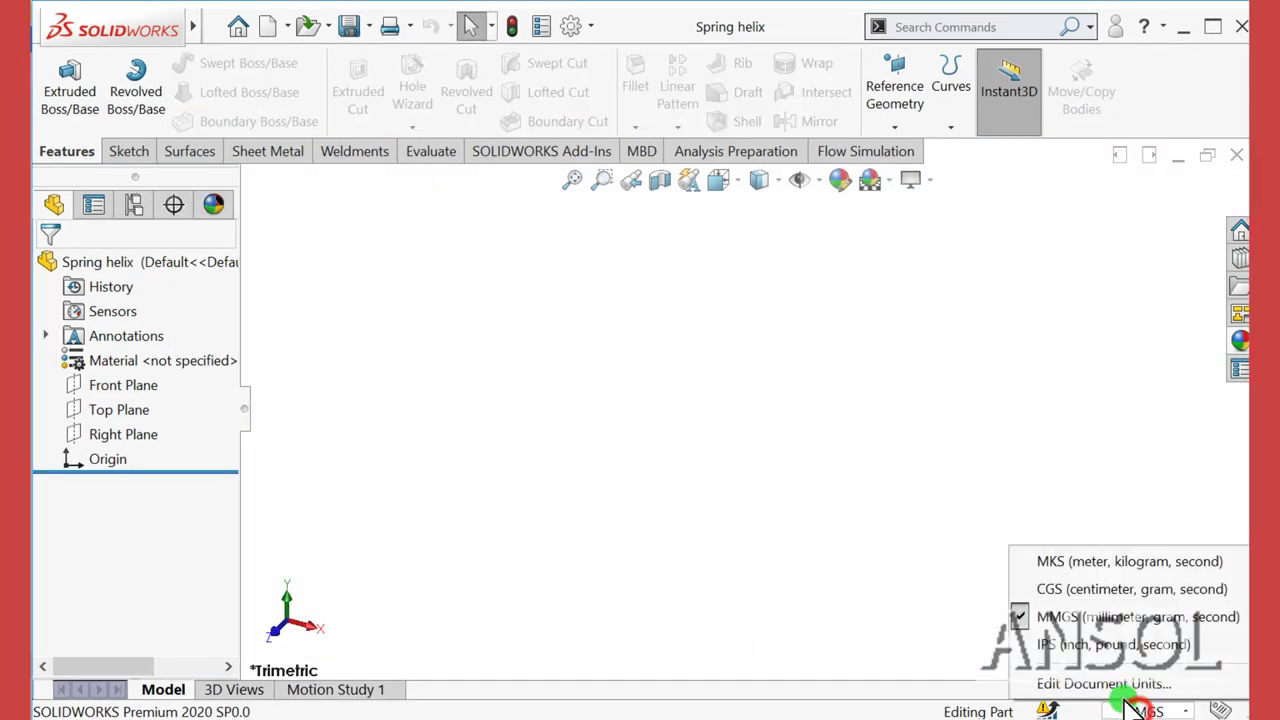
click(1077, 645)
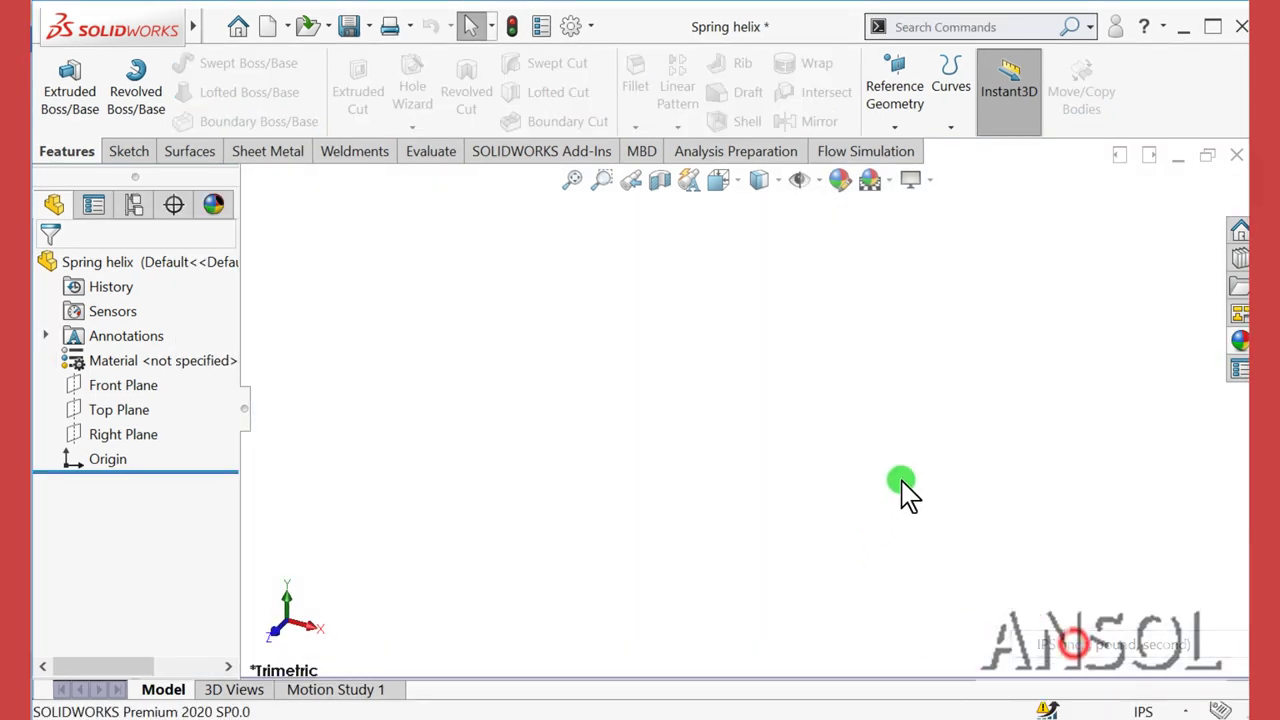
click(120, 410)
click(138, 384)
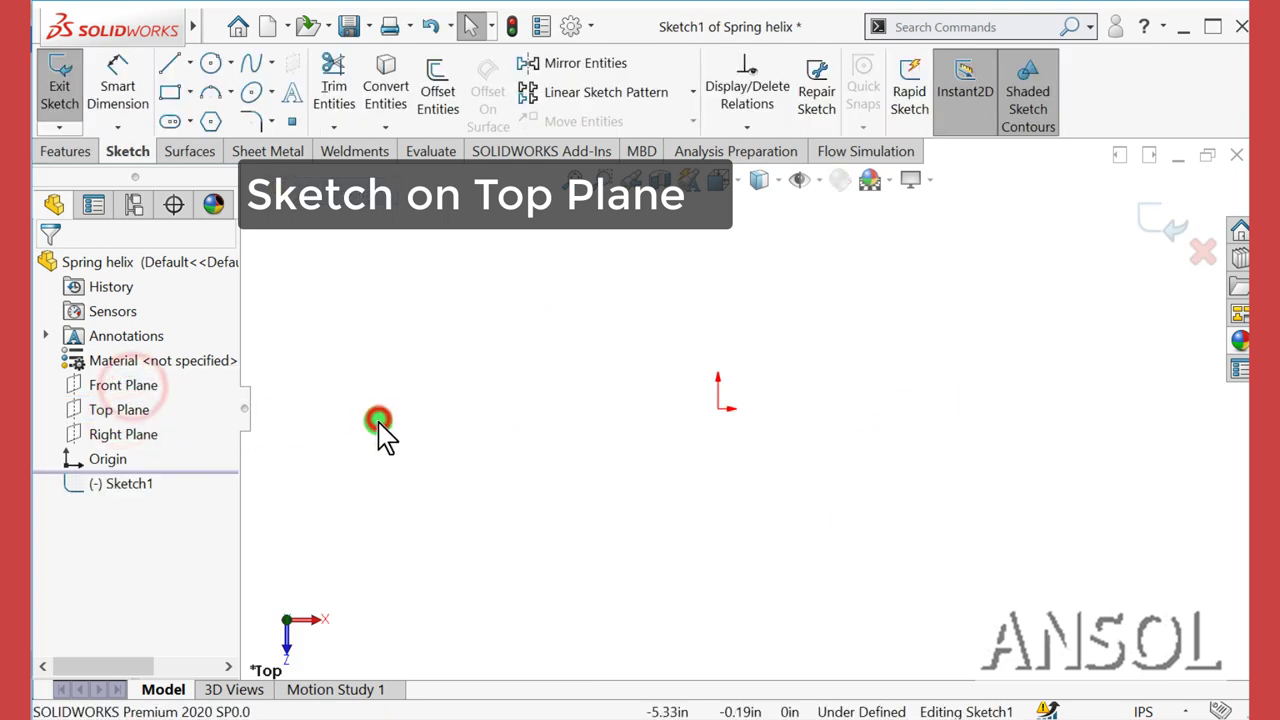
- Draw a circle centred on the origin
click(210, 63)
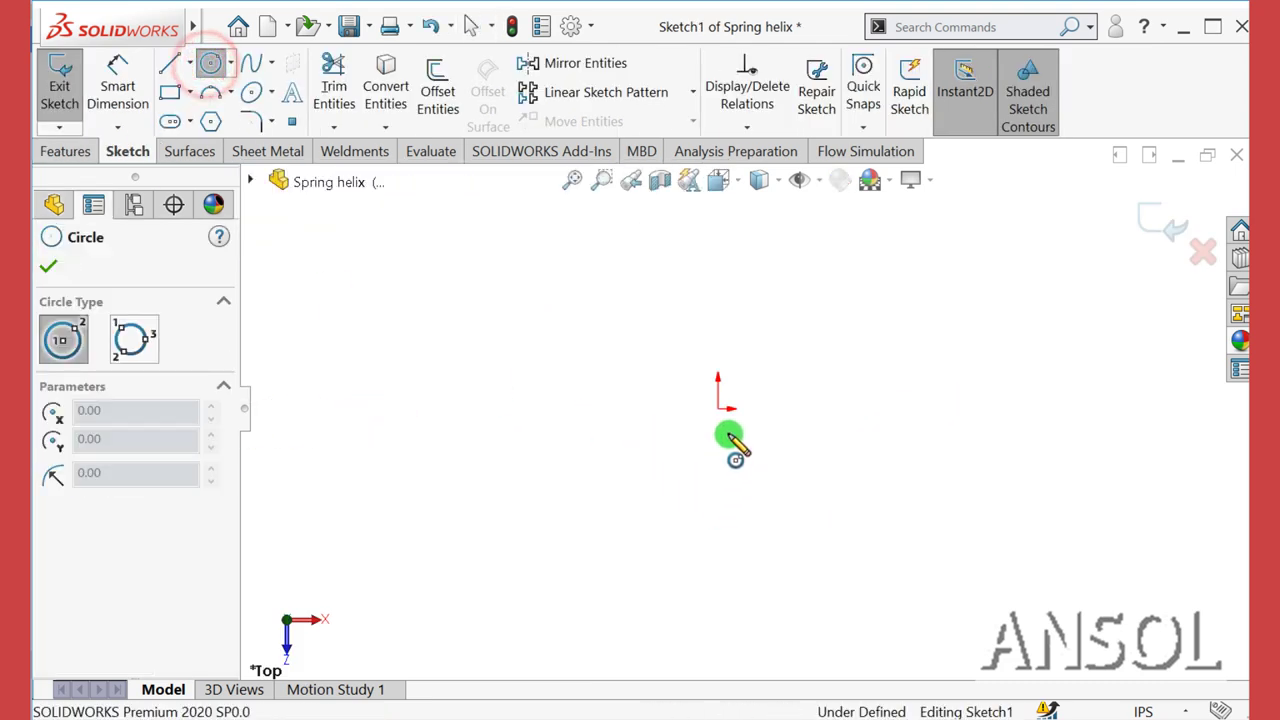
click(718, 410)
click(673, 513)
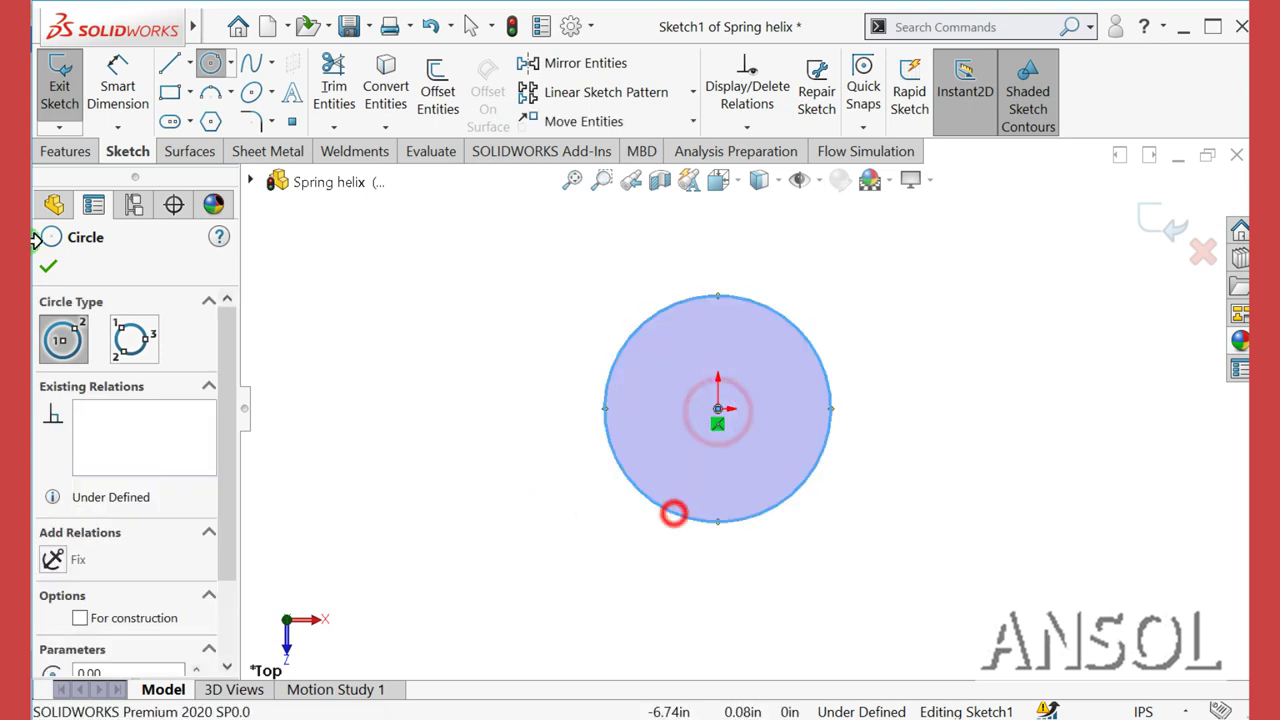
click(49, 273)
- Dimension the circle's diameter to 1 in and exit the sketch
click(117, 72)
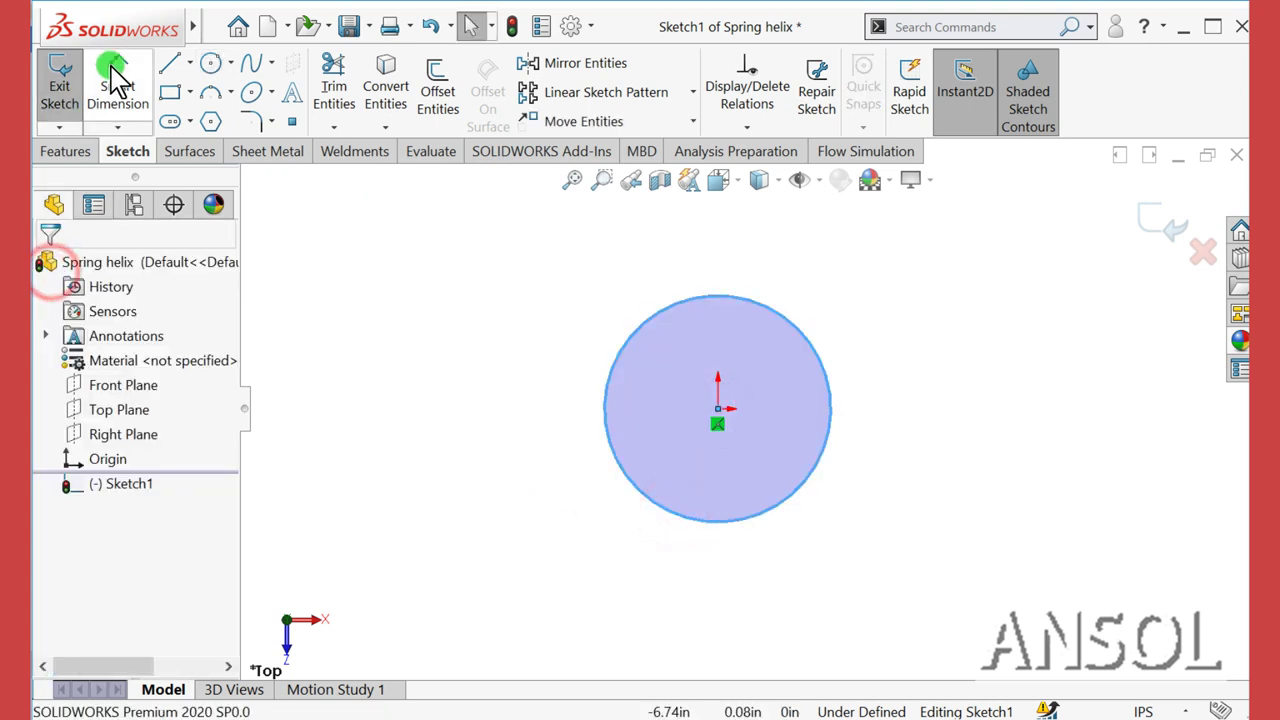
click(790, 328)
click(858, 256)
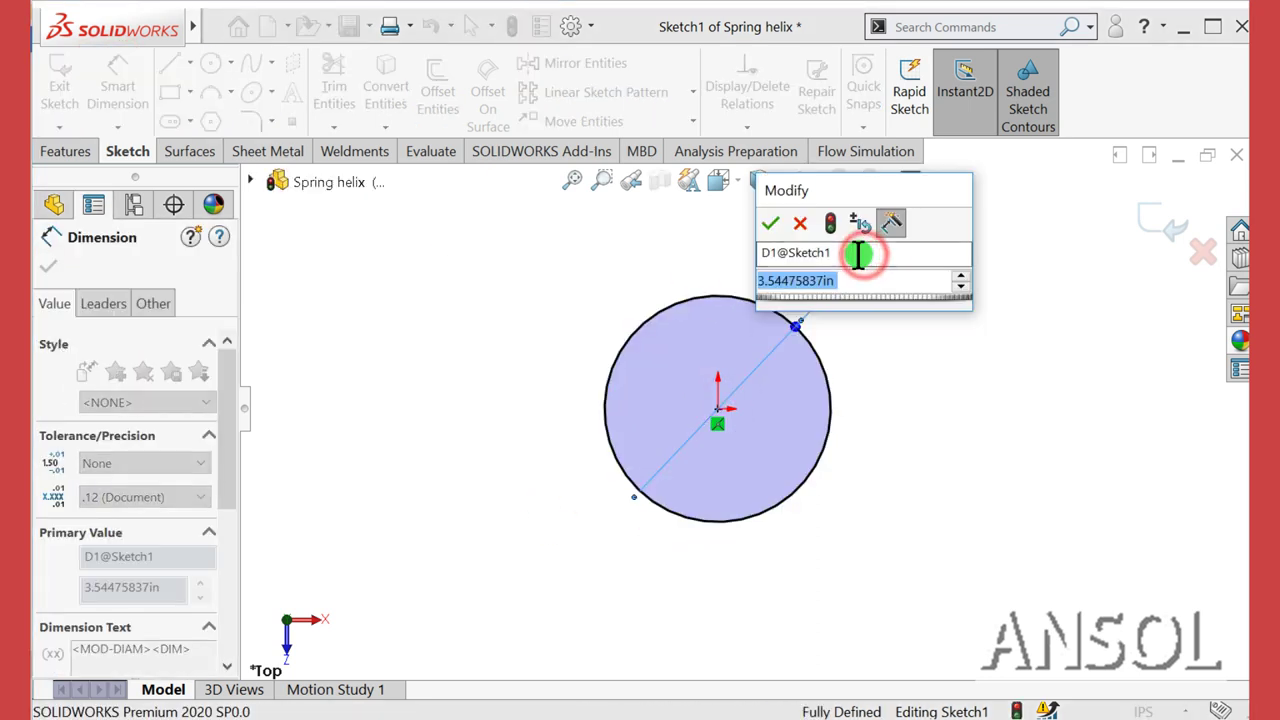
text(1)
key(Return)
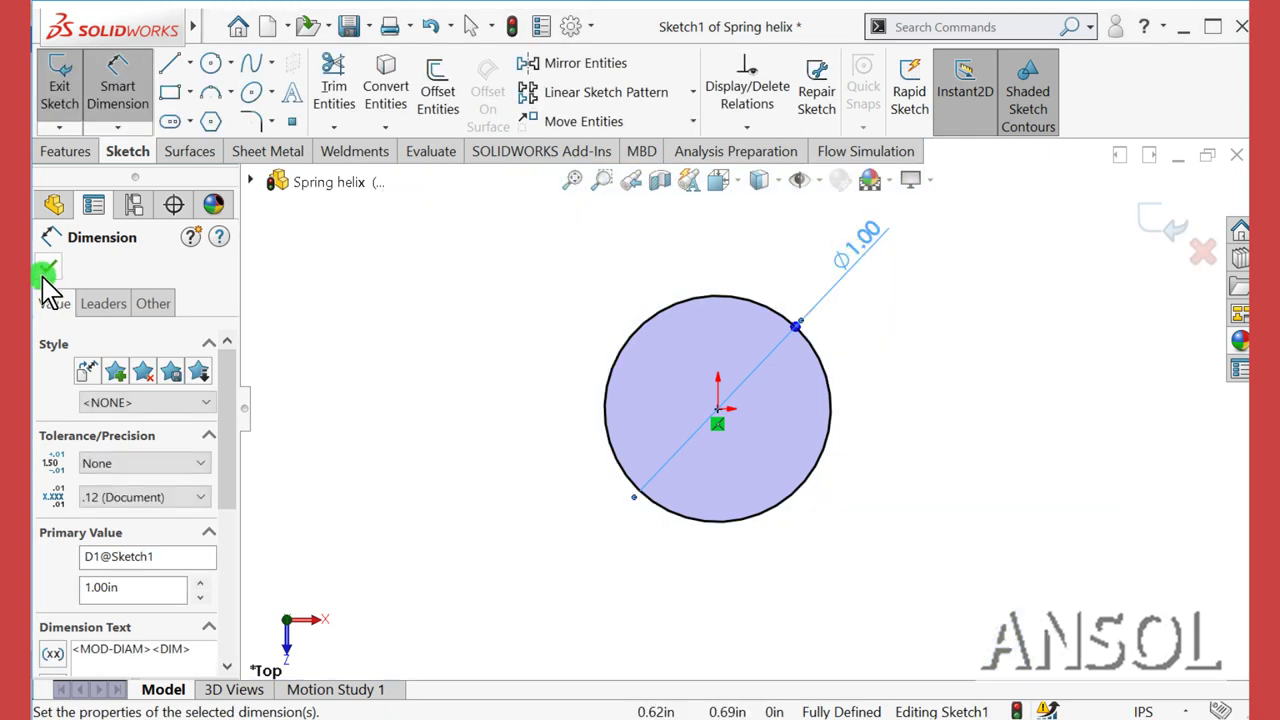
click(46, 272)
click(1158, 222)
scroll(557, 454, up, 3)
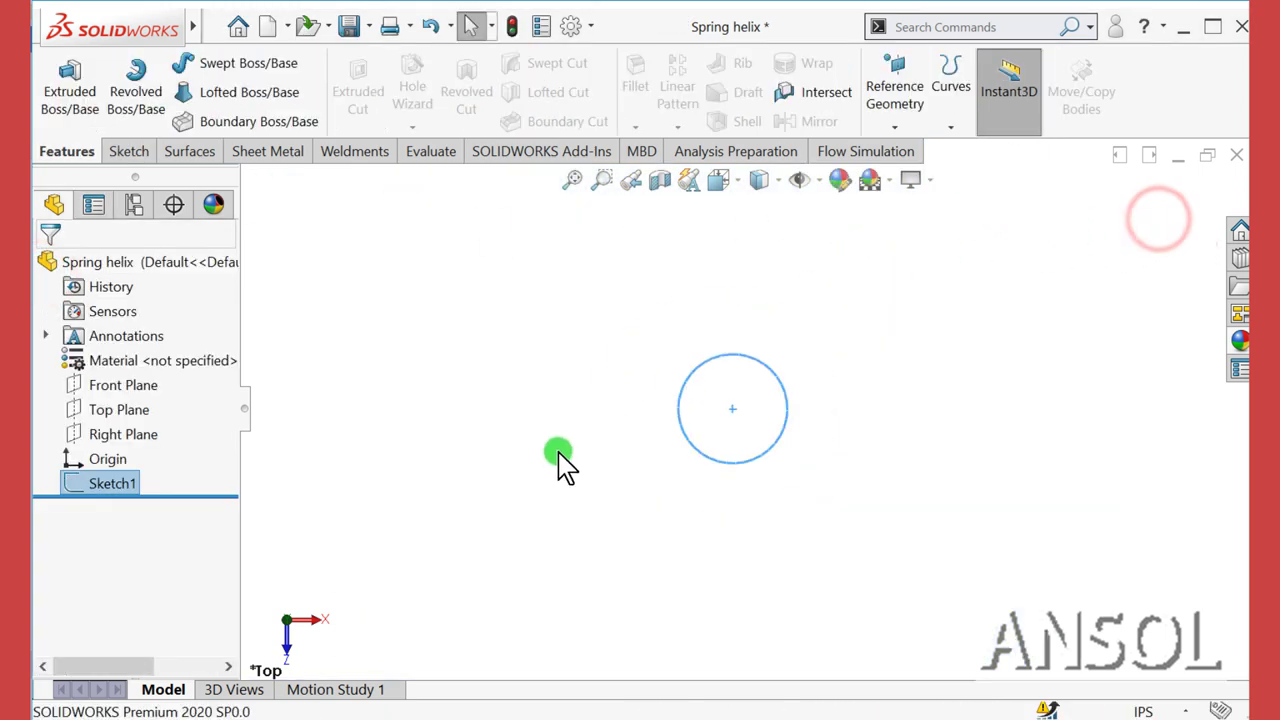
scroll(557, 454, up, 2)
middle_drag(617, 446, 611, 255)
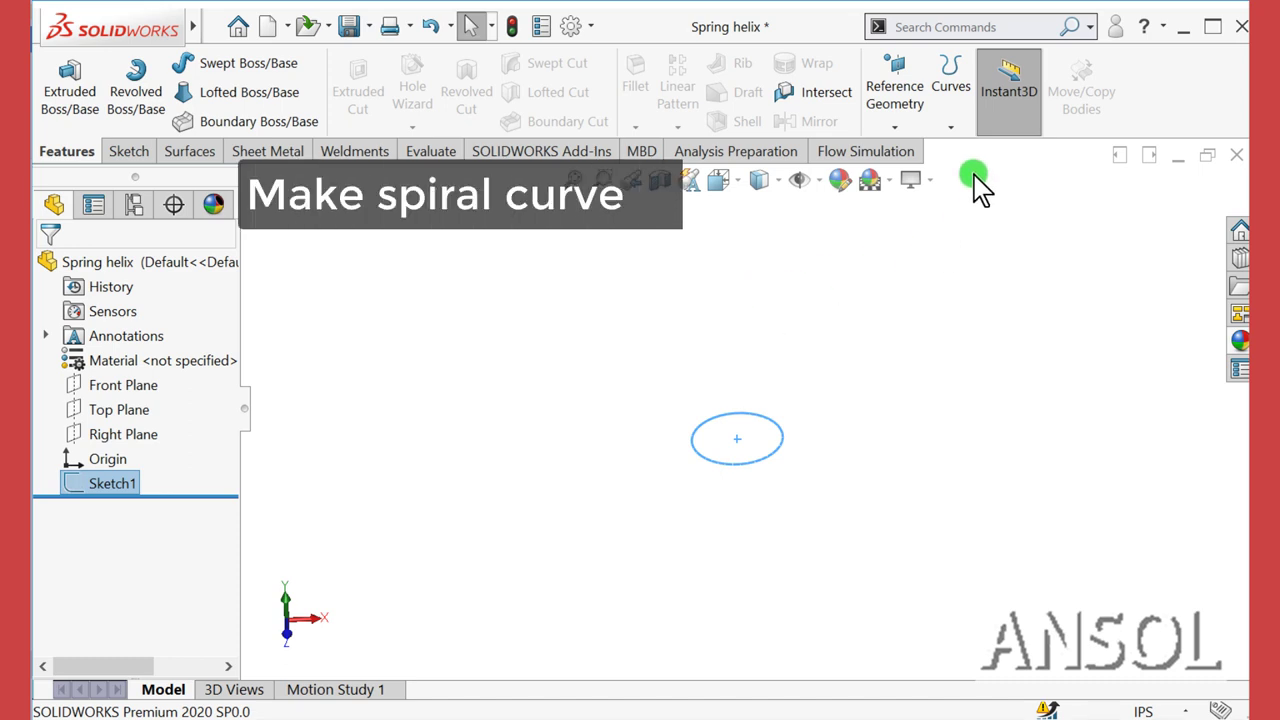
- Create a helix from Sketch1 with 0.25 in pitch, 10 revolutions and a 0° start angle
click(950, 135)
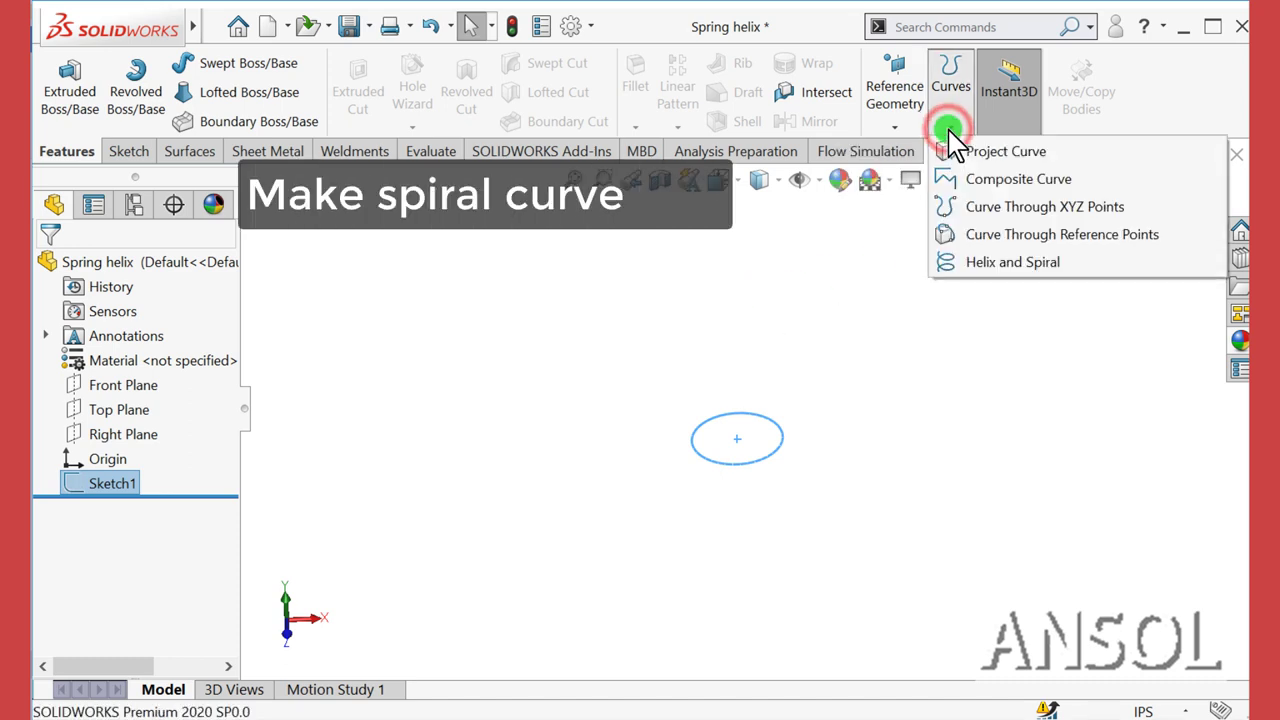
click(980, 264)
text(1)
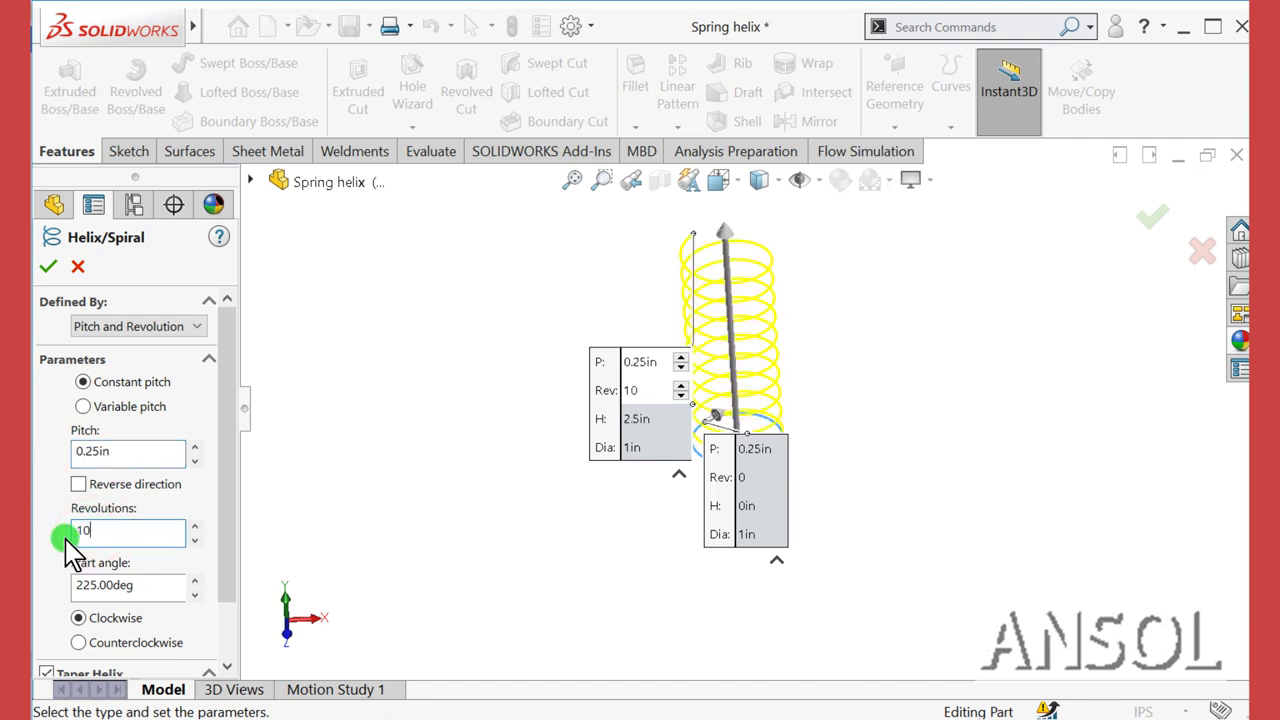
text(0)
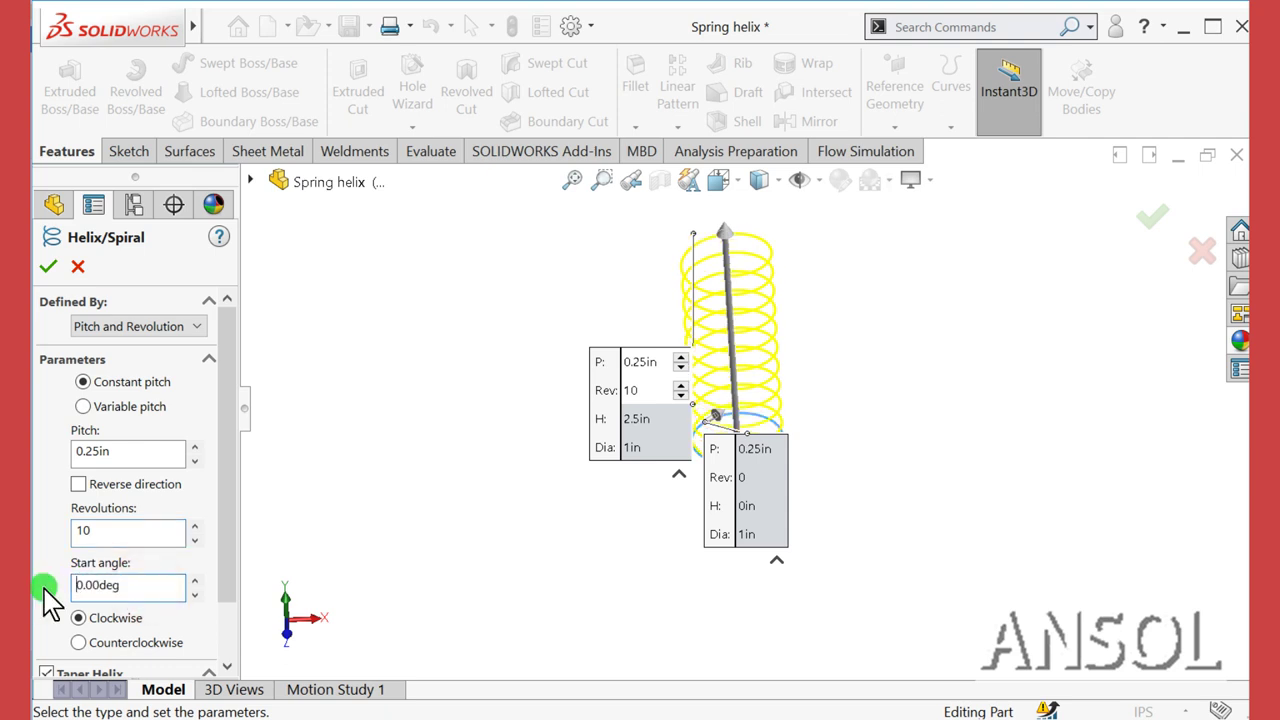
click(48, 268)
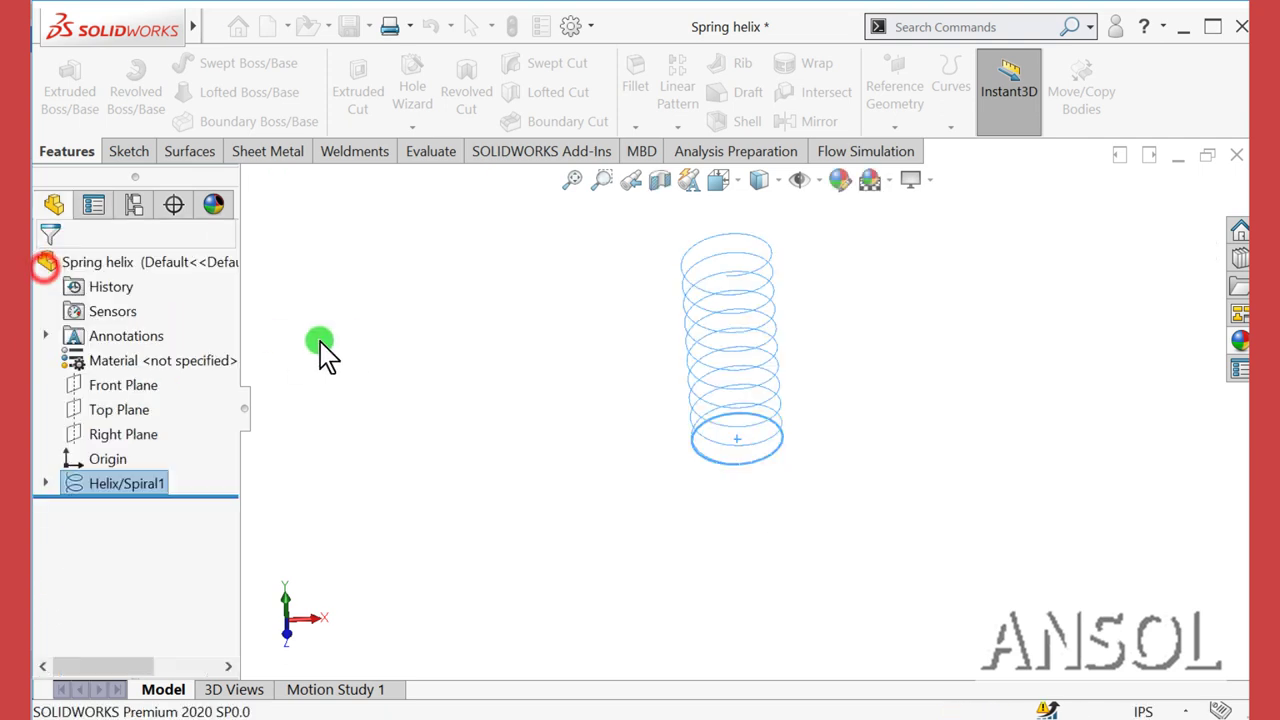
click(425, 347)
scroll(720, 360, down, 3)
scroll(748, 378, up, 2)
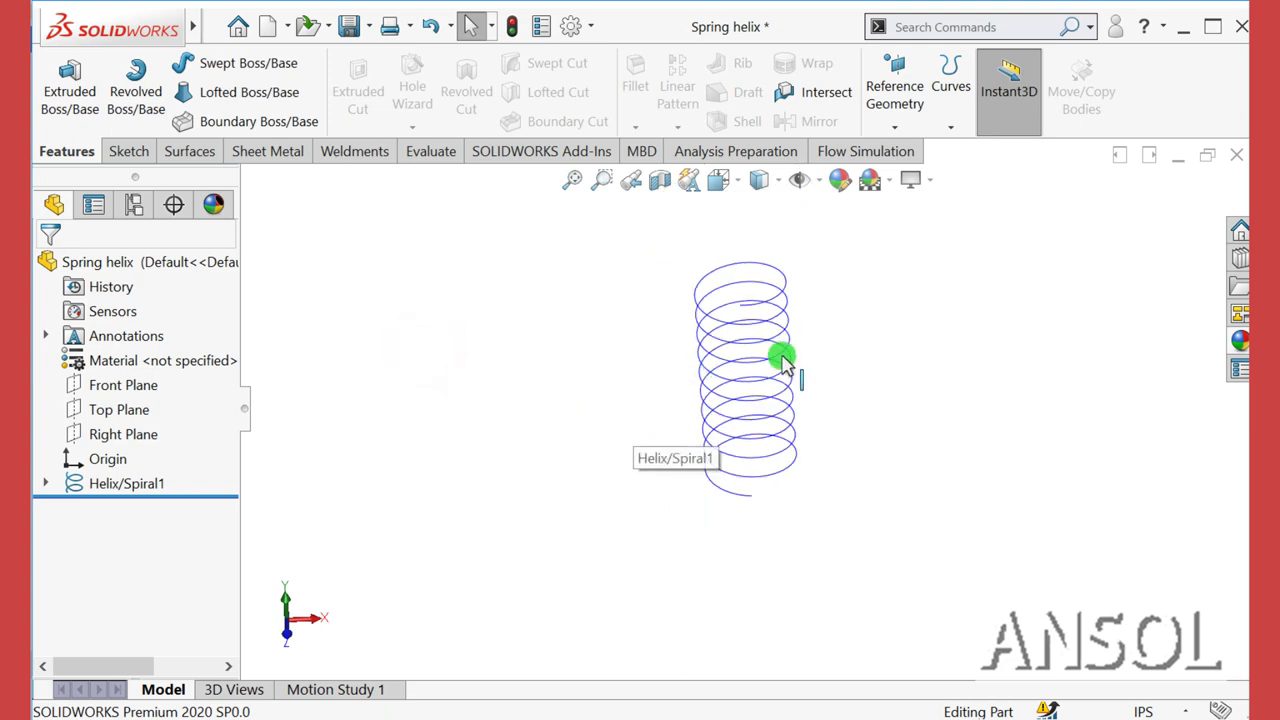
middle_drag(835, 340, 825, 310)
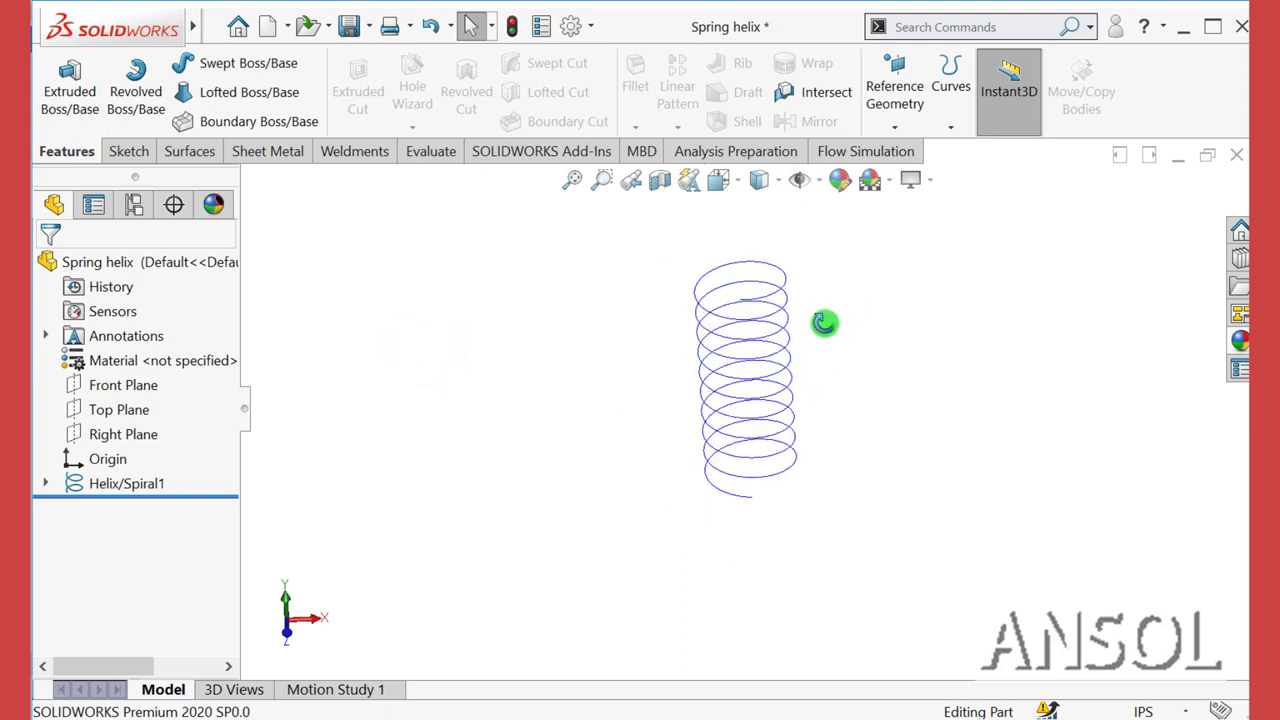
click(44, 483)
- Edit Sketch1 and draw a horizontal centerline from the circle's centre
click(135, 510)
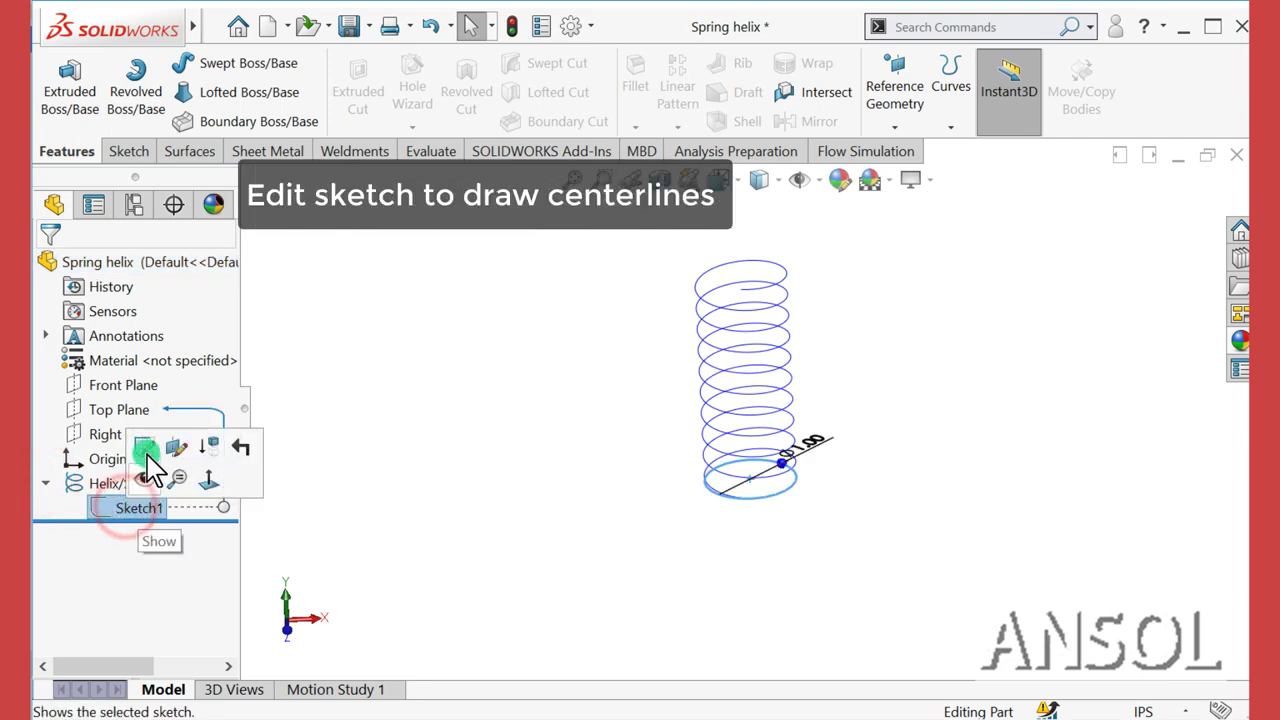
click(145, 447)
click(468, 430)
scroll(857, 529, down, 2)
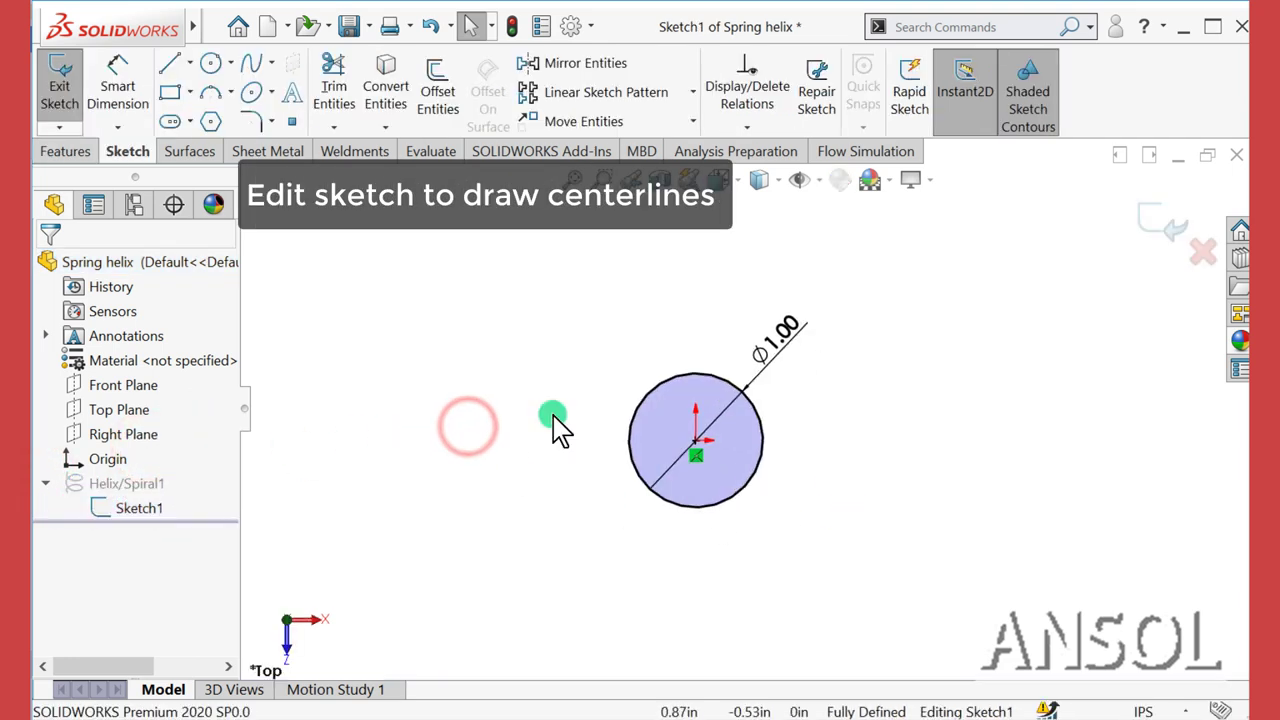
click(190, 63)
click(190, 121)
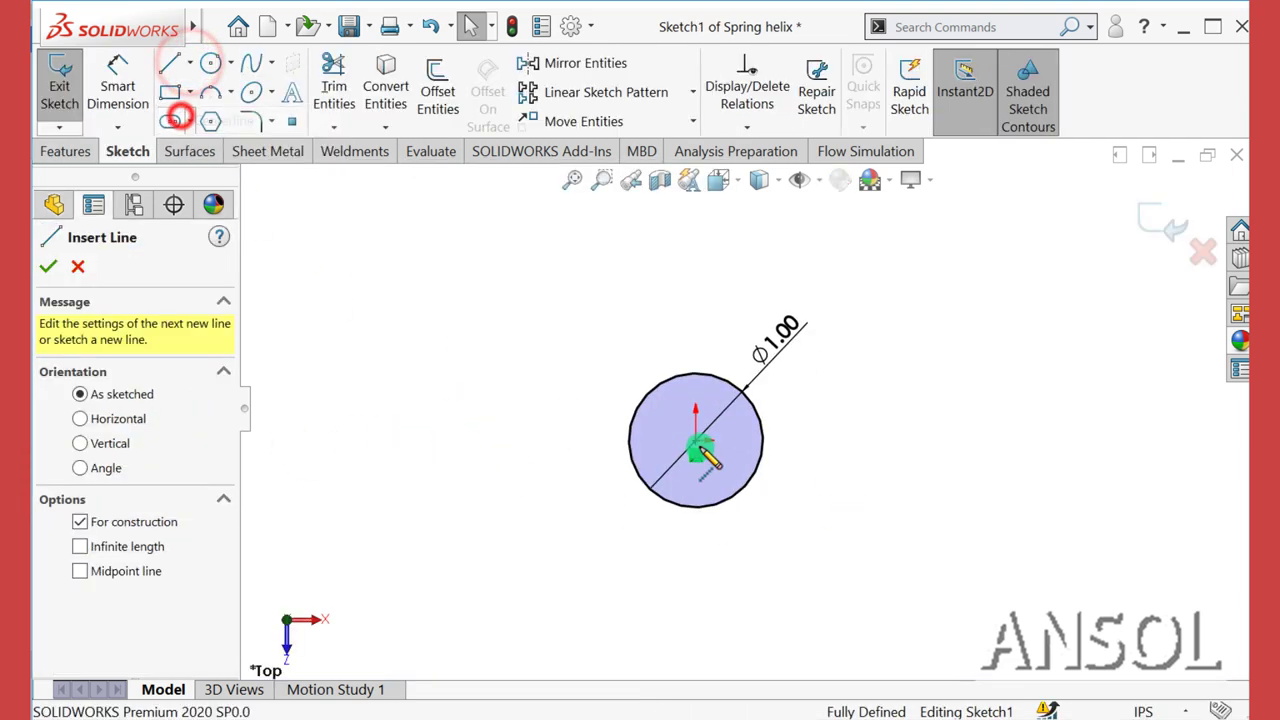
click(695, 440)
click(808, 440)
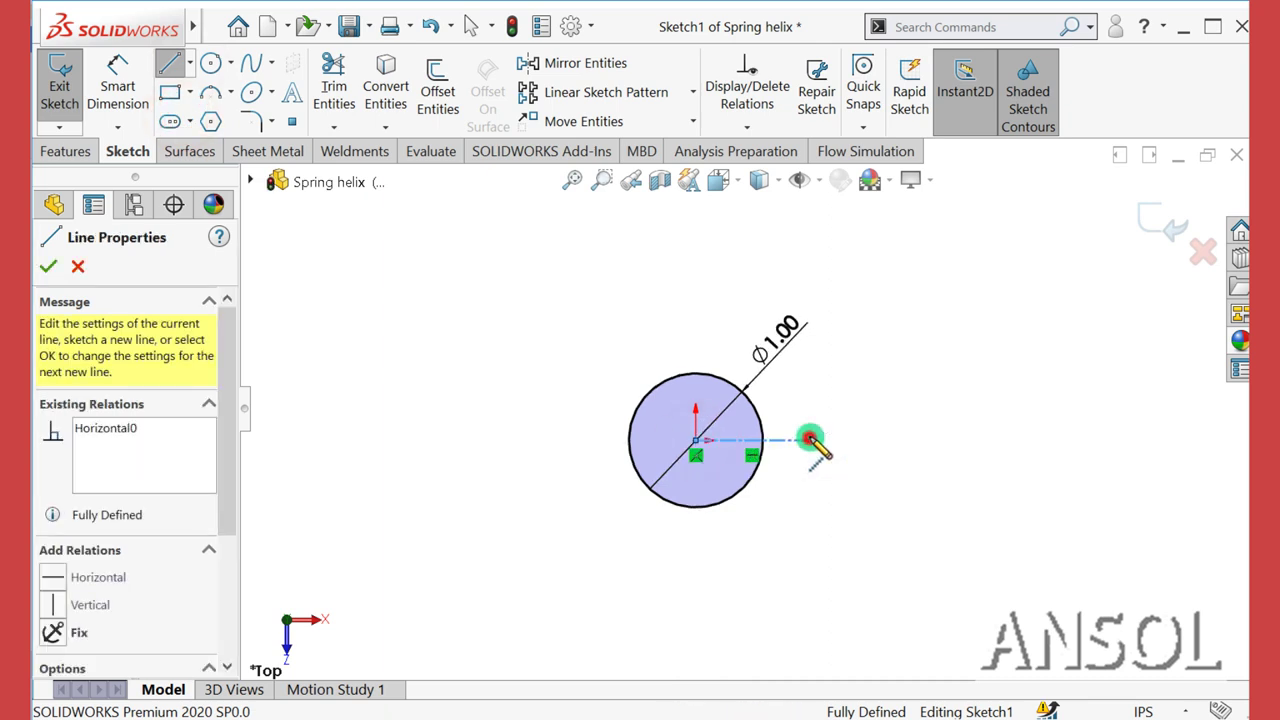
- Add a vertical centerline downward from the centre and exit the sketch
right_drag(810, 525, 708, 458)
click(695, 440)
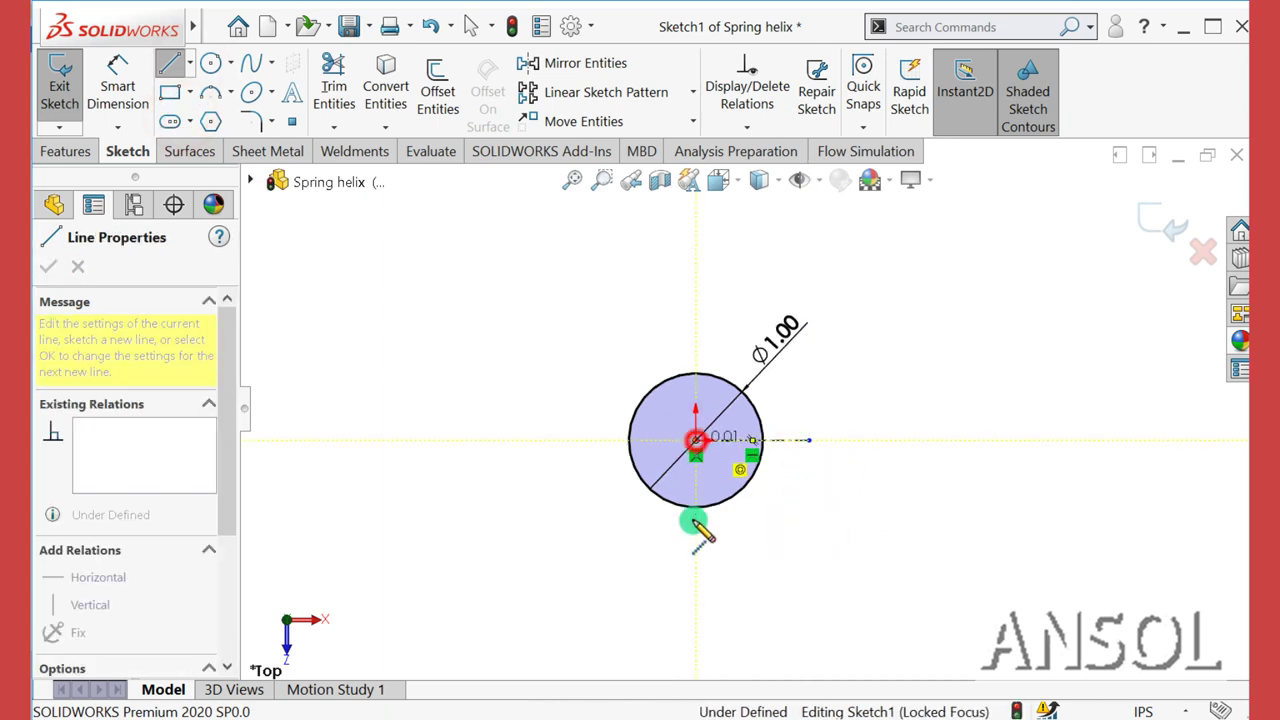
click(695, 582)
right_drag(760, 589, 663, 706)
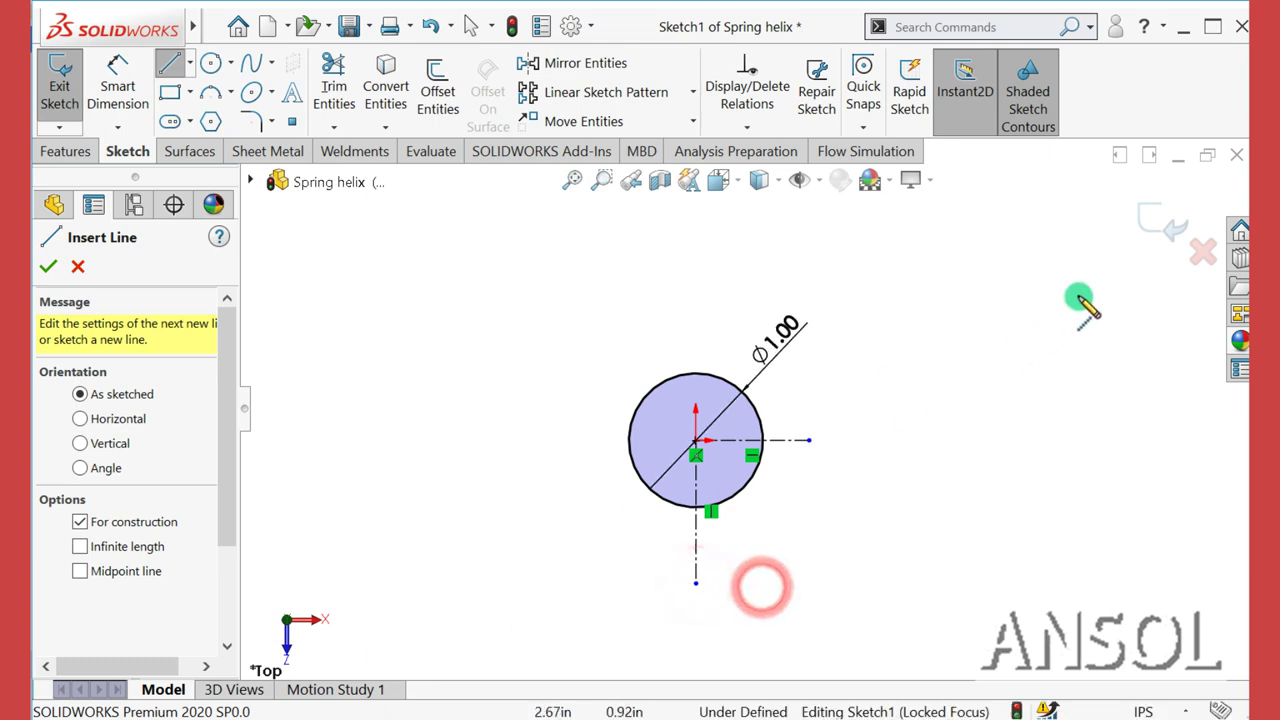
click(1158, 222)
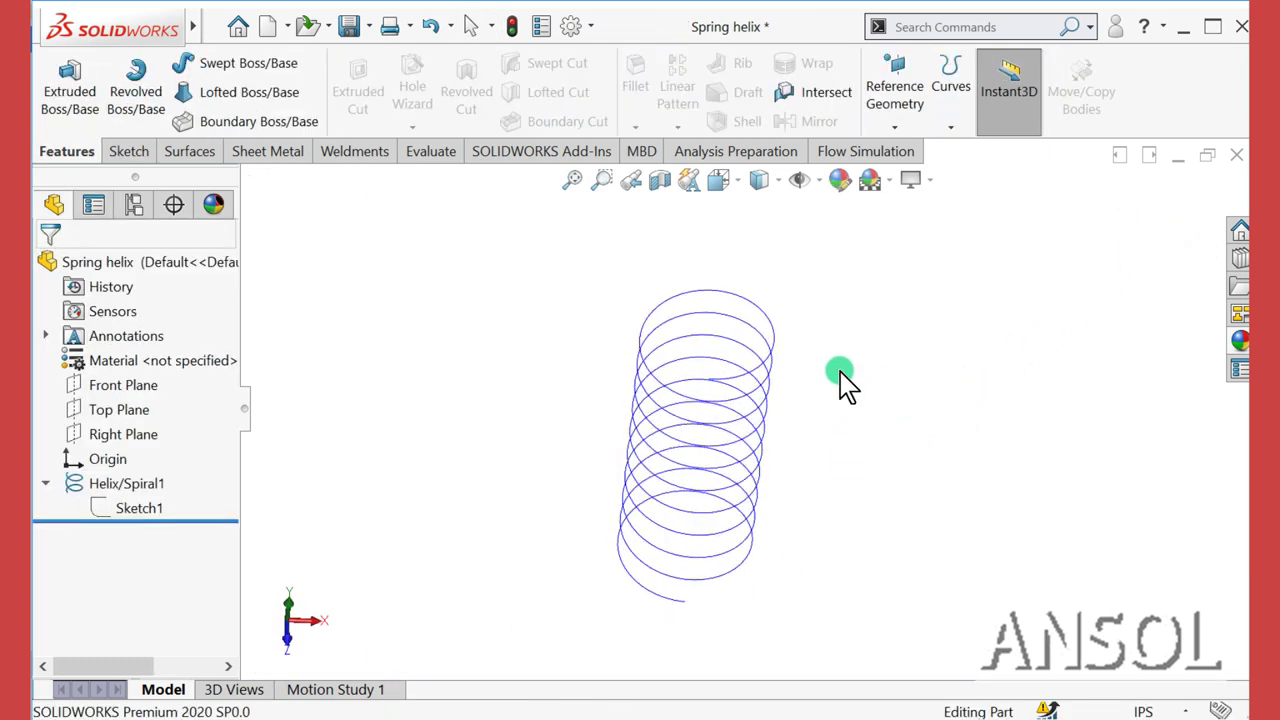
- Show Sketch1 so the circle and centerlines stay visible beside the helix
click(140, 508)
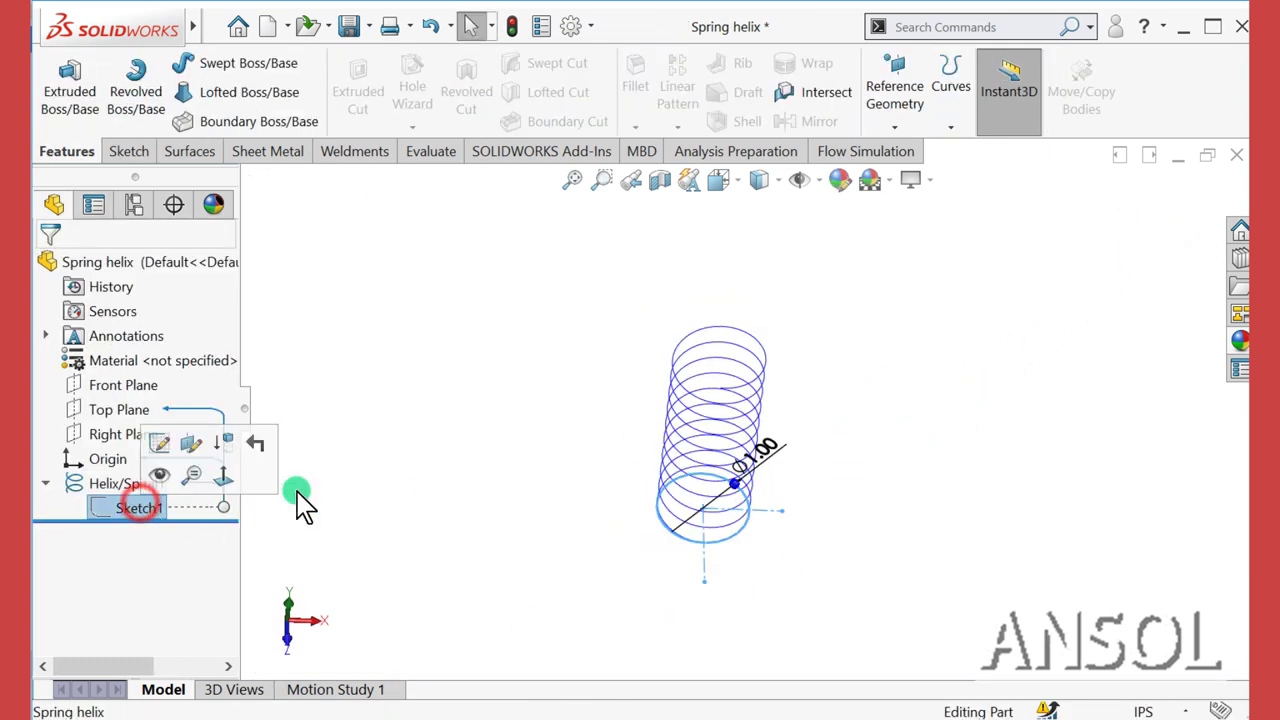
click(430, 466)
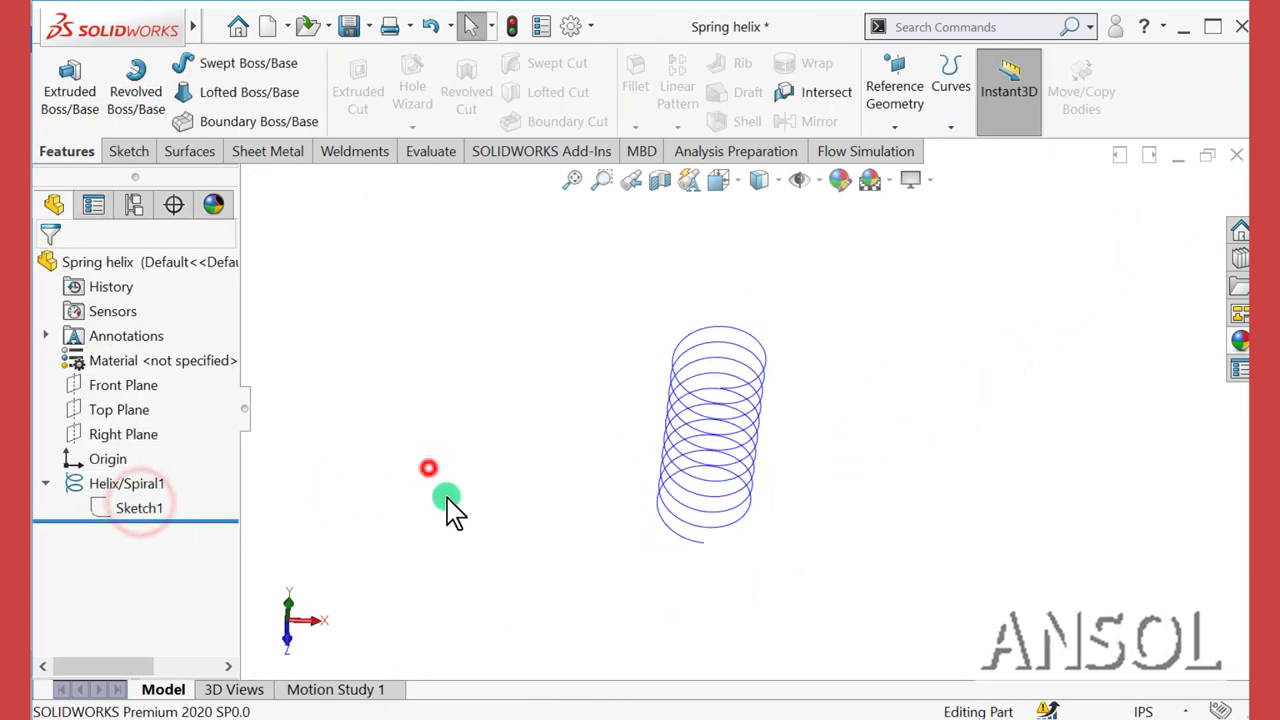
click(148, 505)
click(165, 478)
click(402, 465)
scroll(834, 545, down, 2)
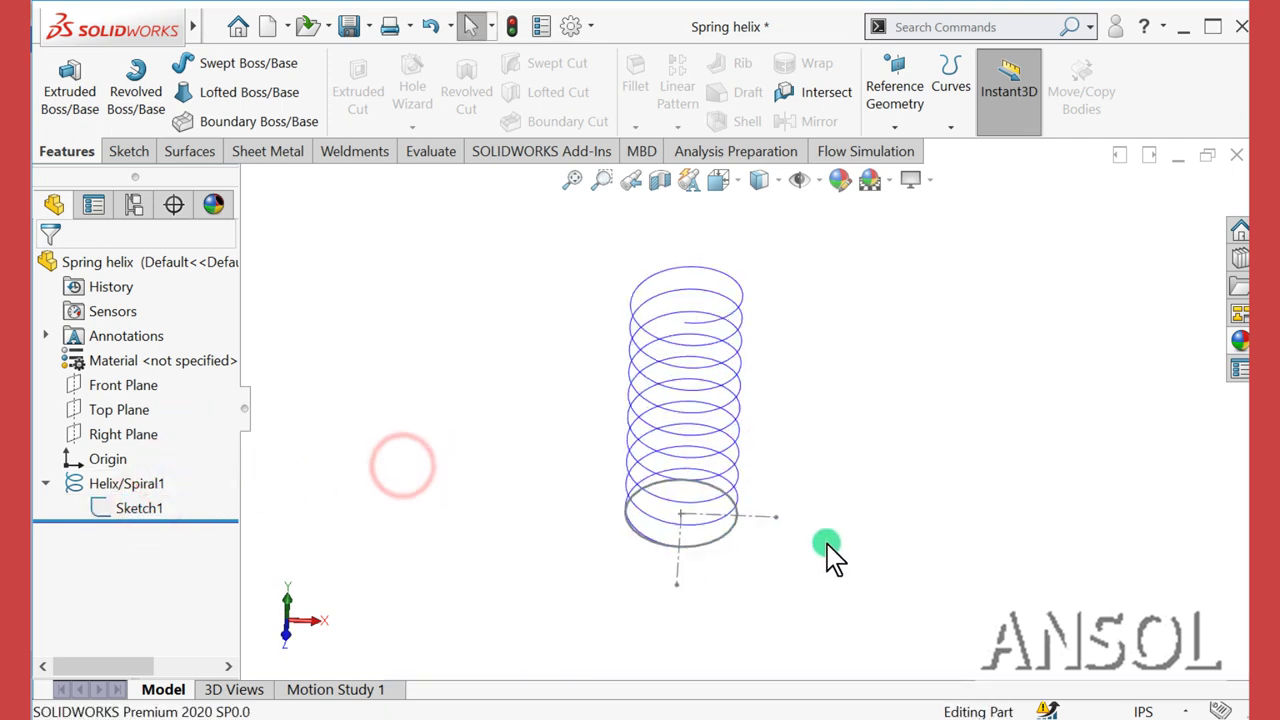
middle_drag(905, 470, 950, 490)
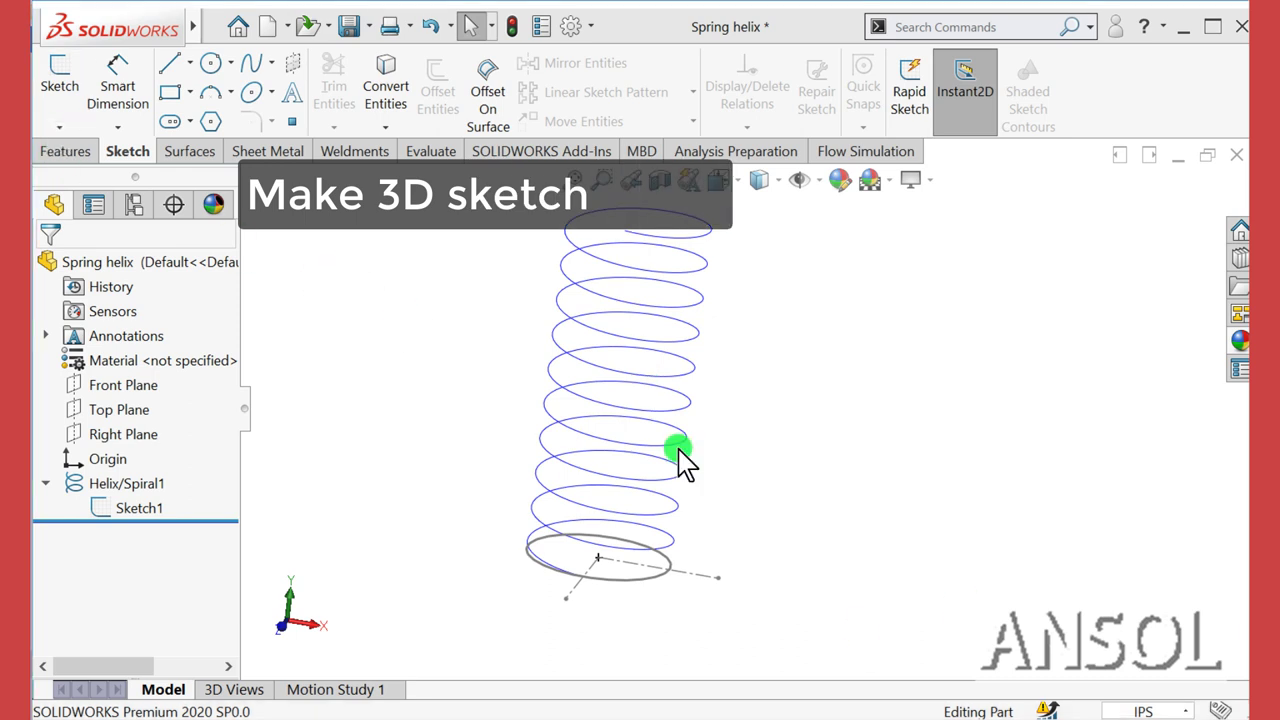
- Start a 3D sketch and draw the first lead lines from the helix's end
click(57, 127)
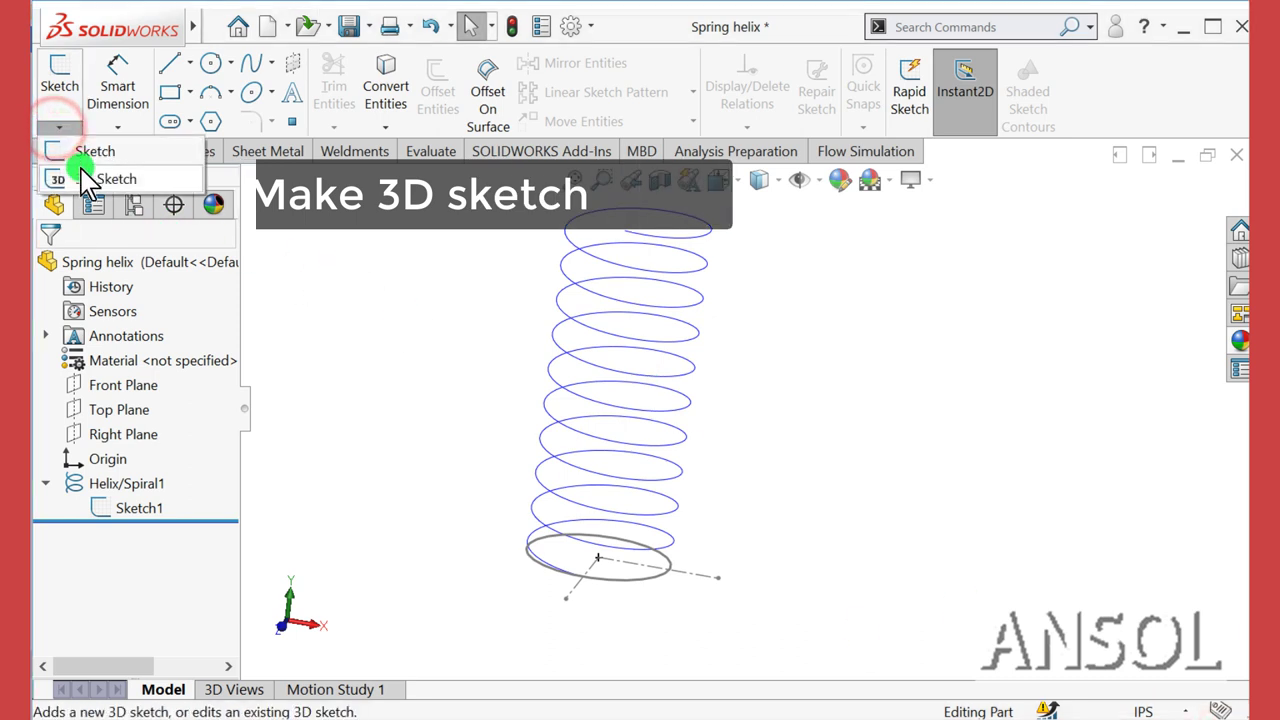
click(80, 176)
middle_drag(461, 303, 447, 337)
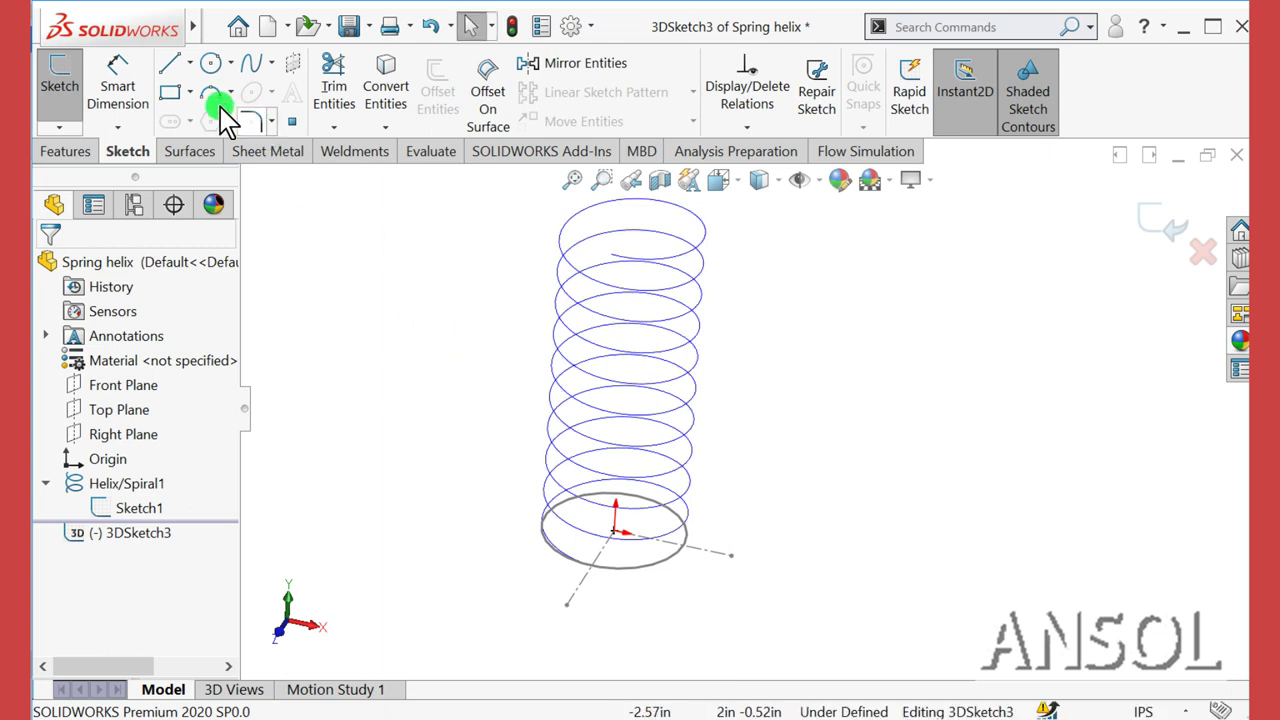
click(163, 60)
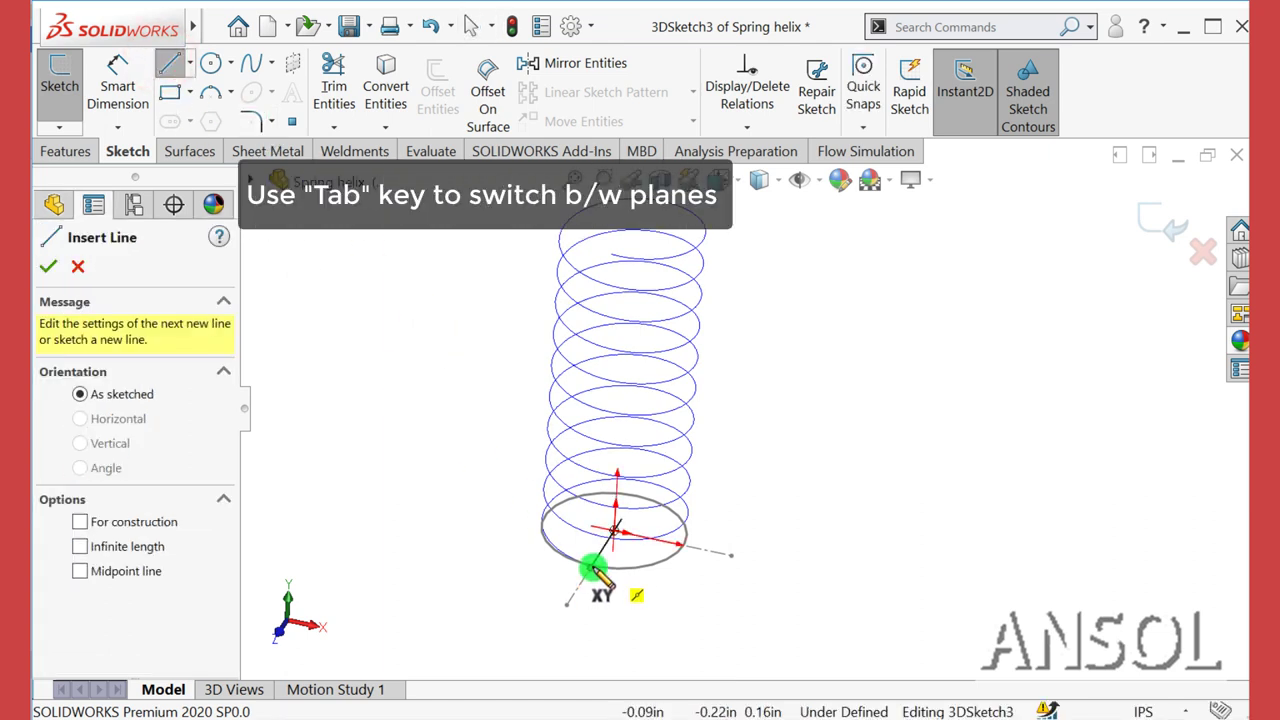
click(592, 567)
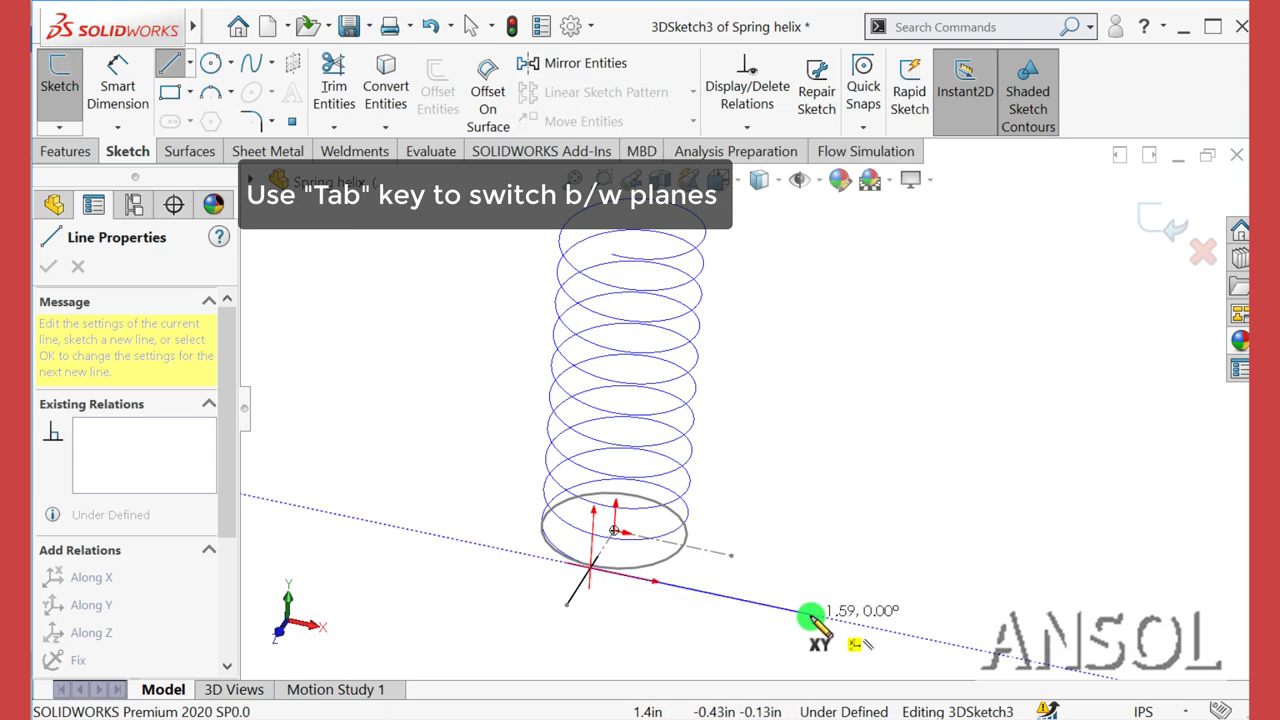
click(810, 613)
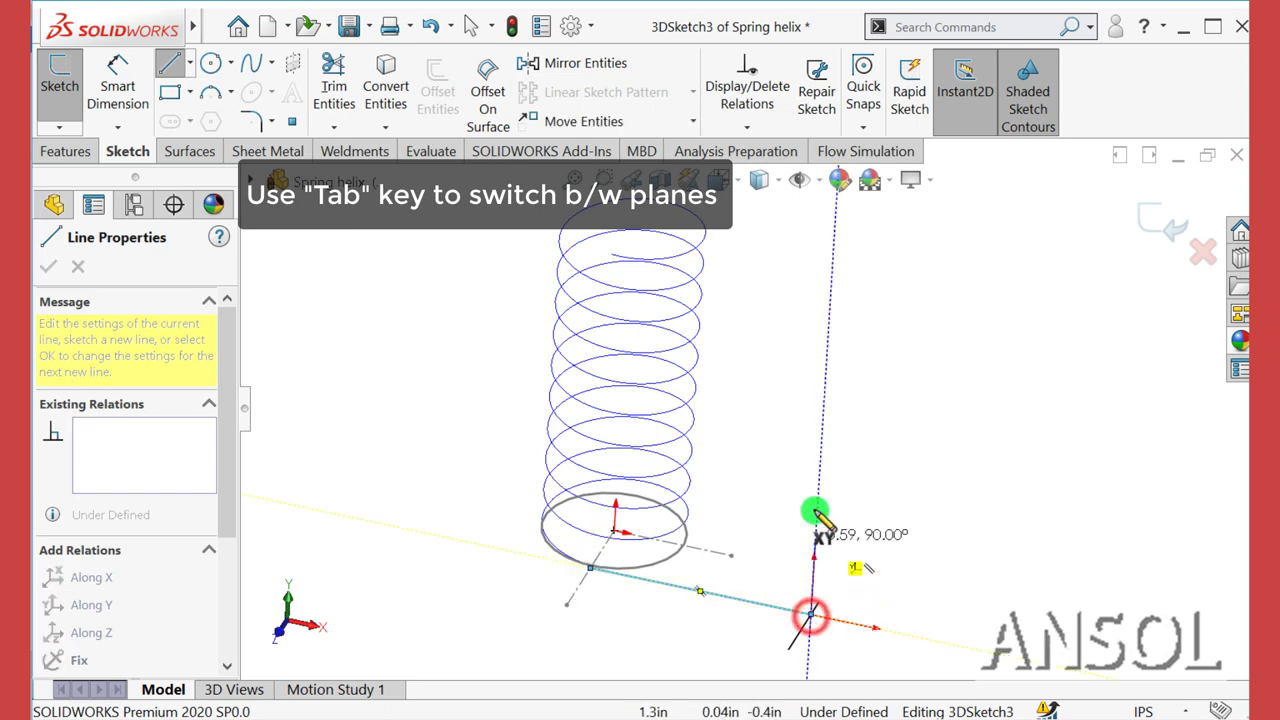
click(826, 414)
- Continue the lead path with further connected line segments, then exit the 3D sketch
middle_drag(826, 414, 823, 563)
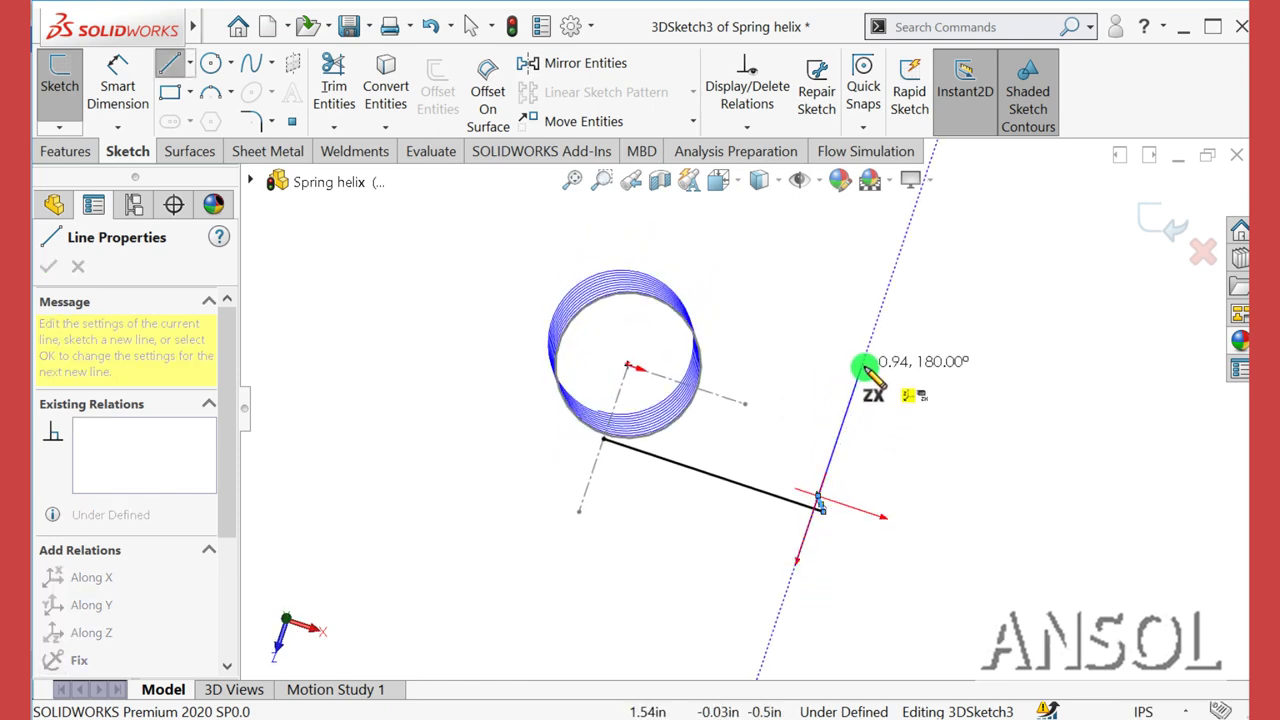
click(862, 366)
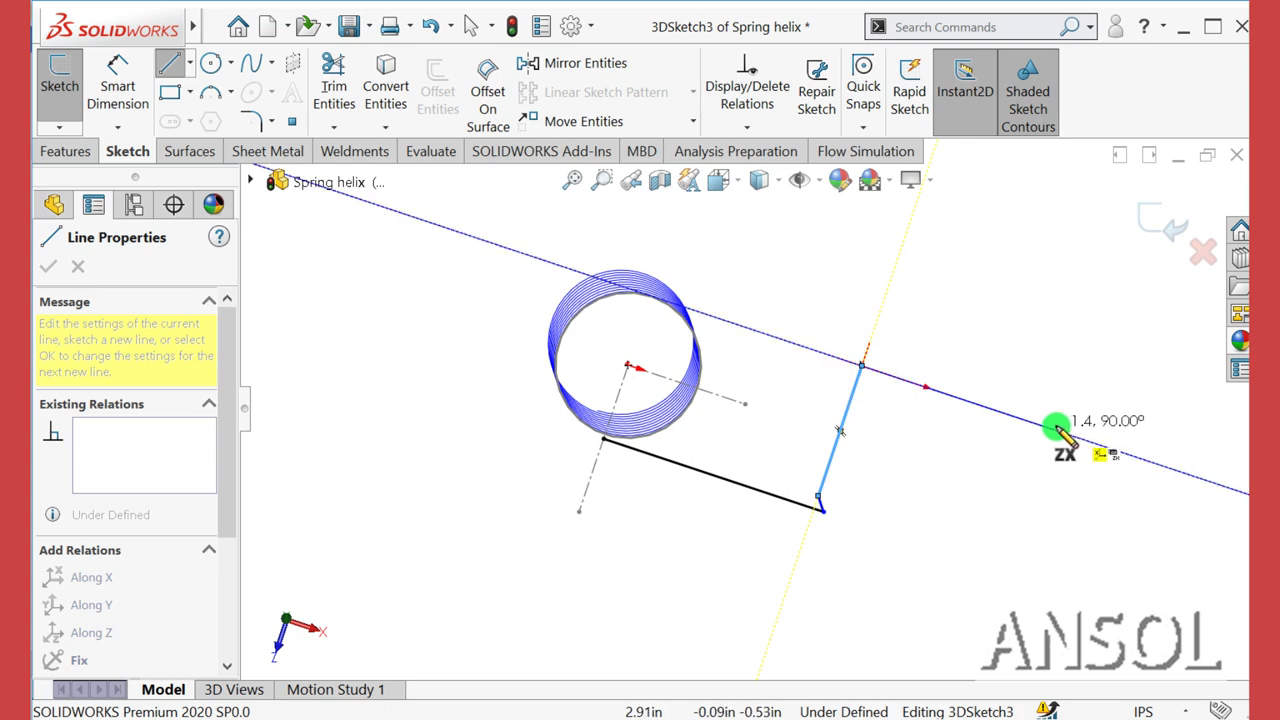
click(1058, 432)
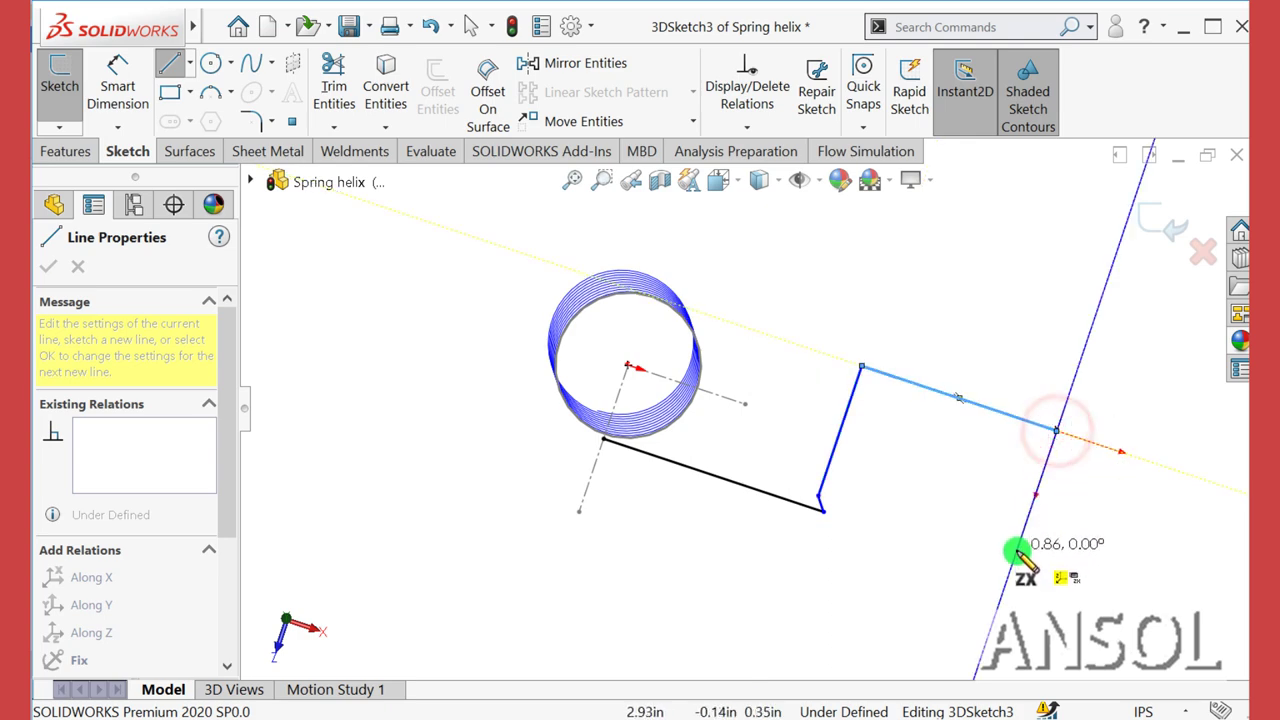
mouse_move(1012, 562)
middle_down()
mouse_move(1006, 329)
mouse_move(1025, 468)
middle_up()
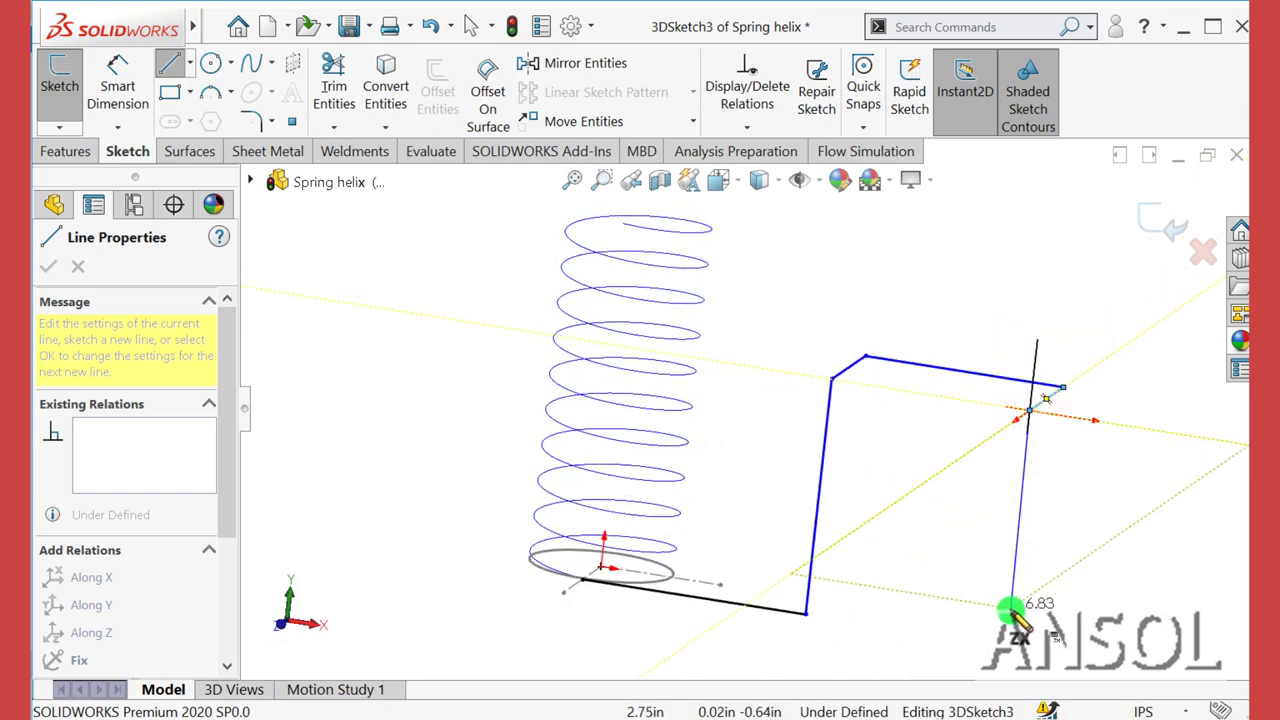
scroll(1004, 590, up, 2)
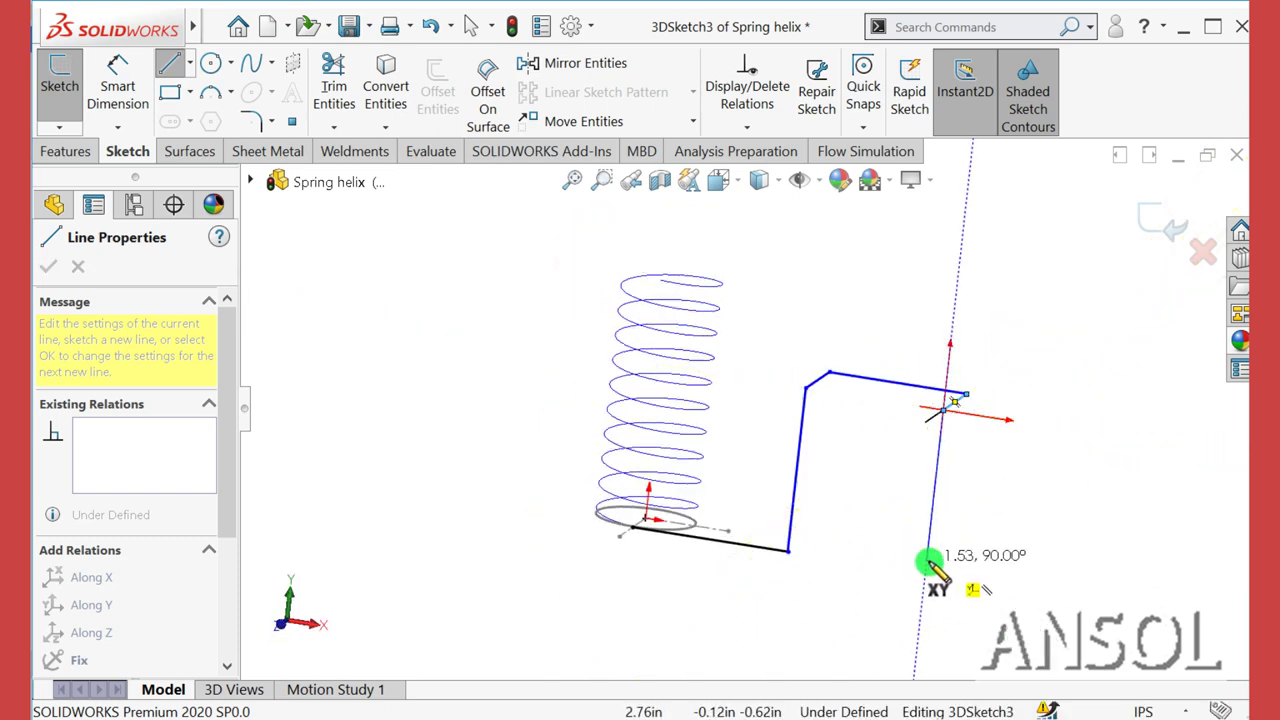
click(929, 562)
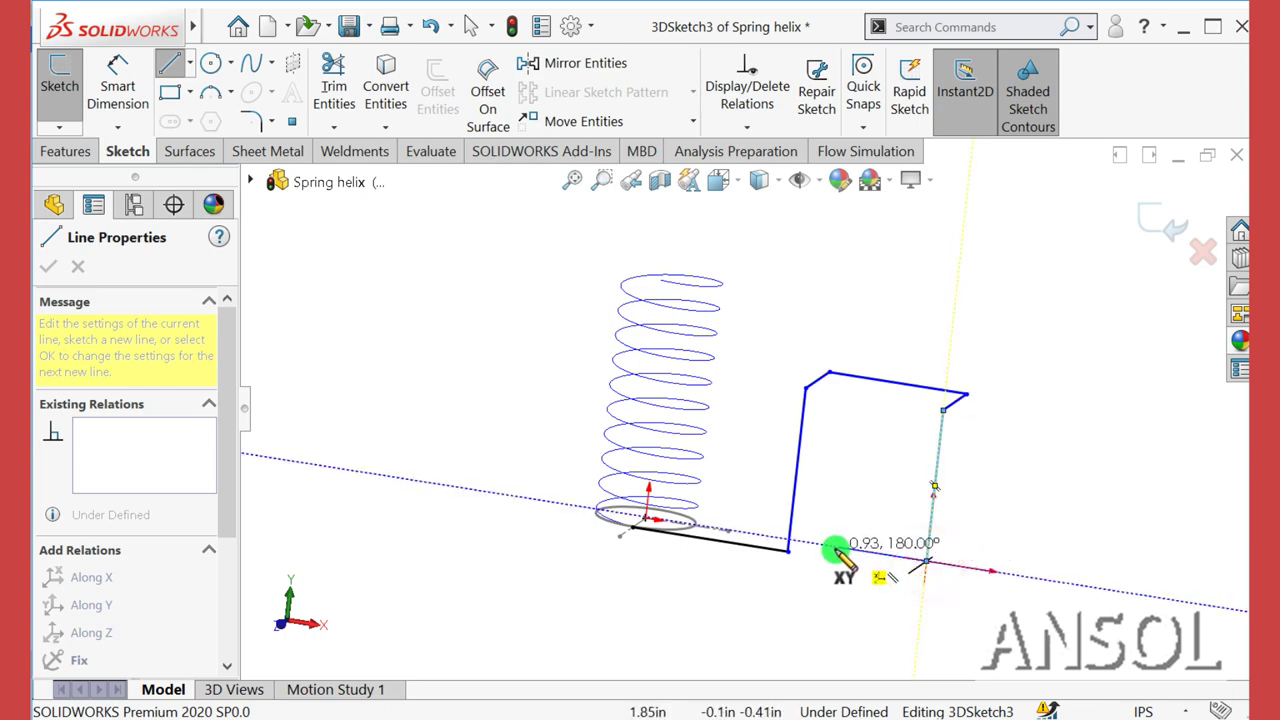
mouse_move(838, 552)
middle_down()
mouse_move(880, 487)
mouse_move(868, 440)
middle_up()
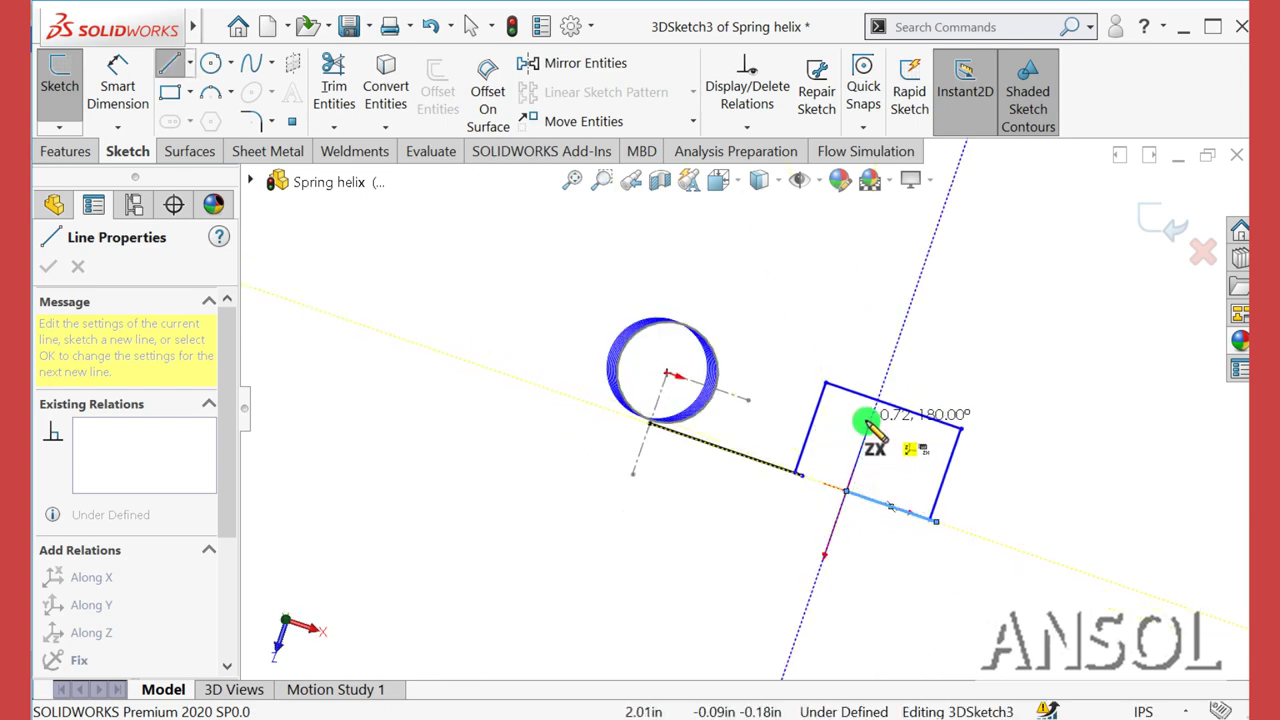
click(868, 424)
key(Escape)
mouse_move(772, 520)
middle_down()
mouse_move(767, 461)
mouse_move(808, 363)
mouse_move(766, 345)
middle_up()
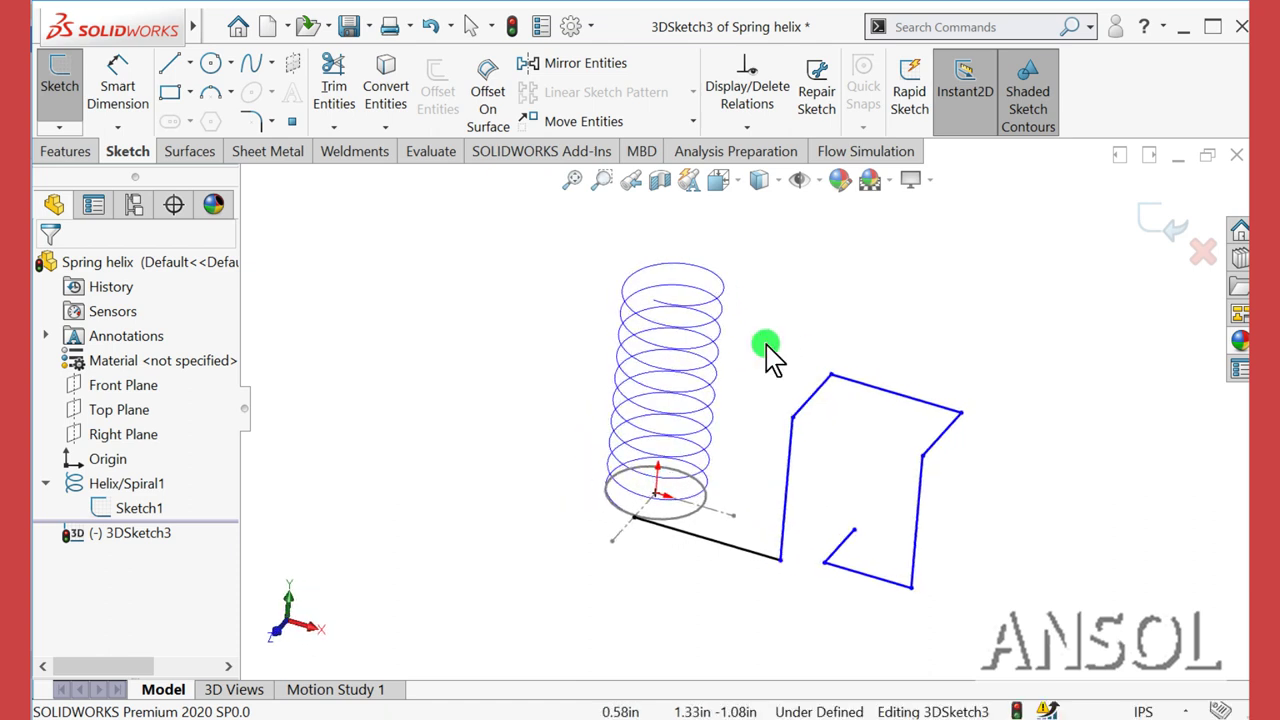
click(1156, 226)
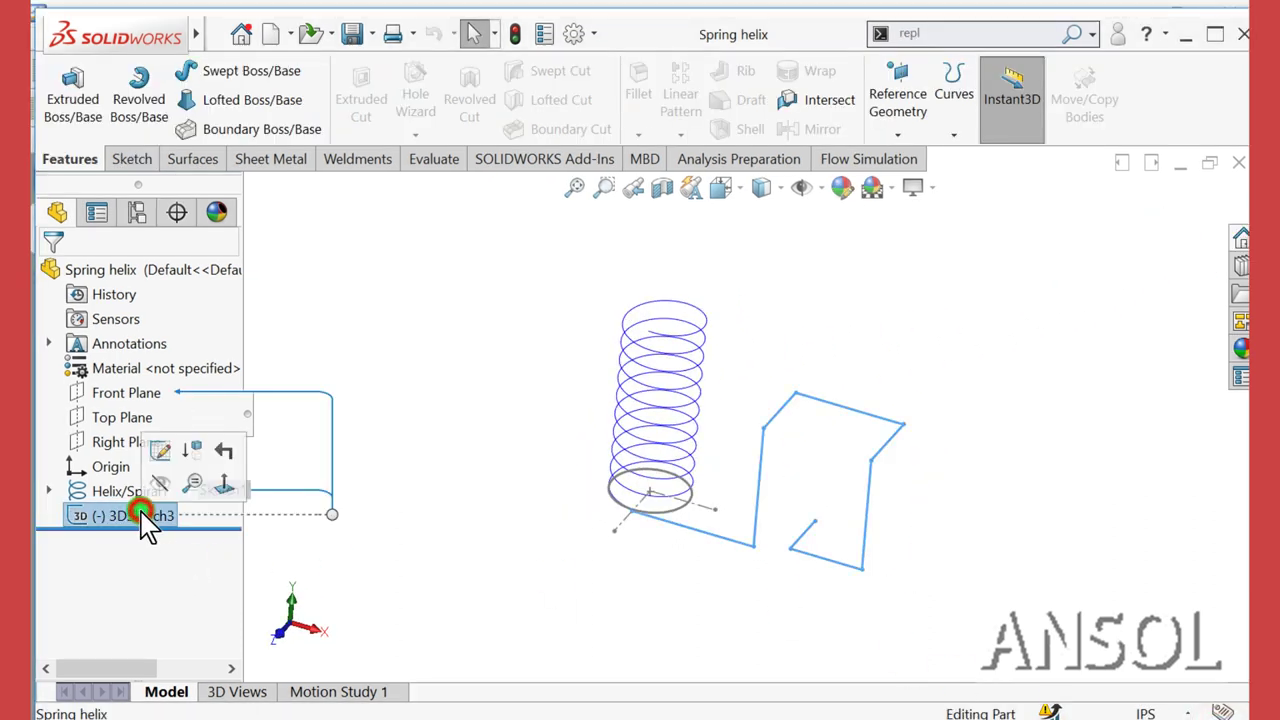
- Reopen the 3D sketch and dimension the bottom line to 2 and the vertical line to 1.5
click(163, 488)
click(433, 486)
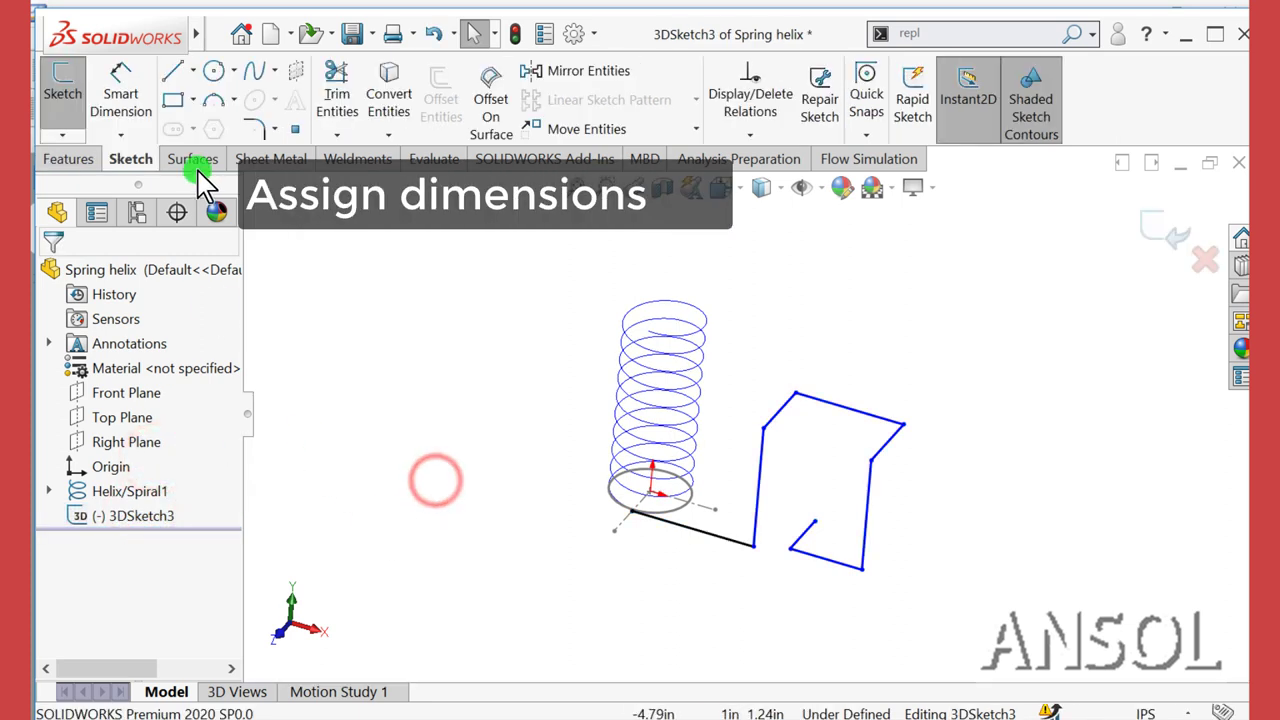
click(120, 92)
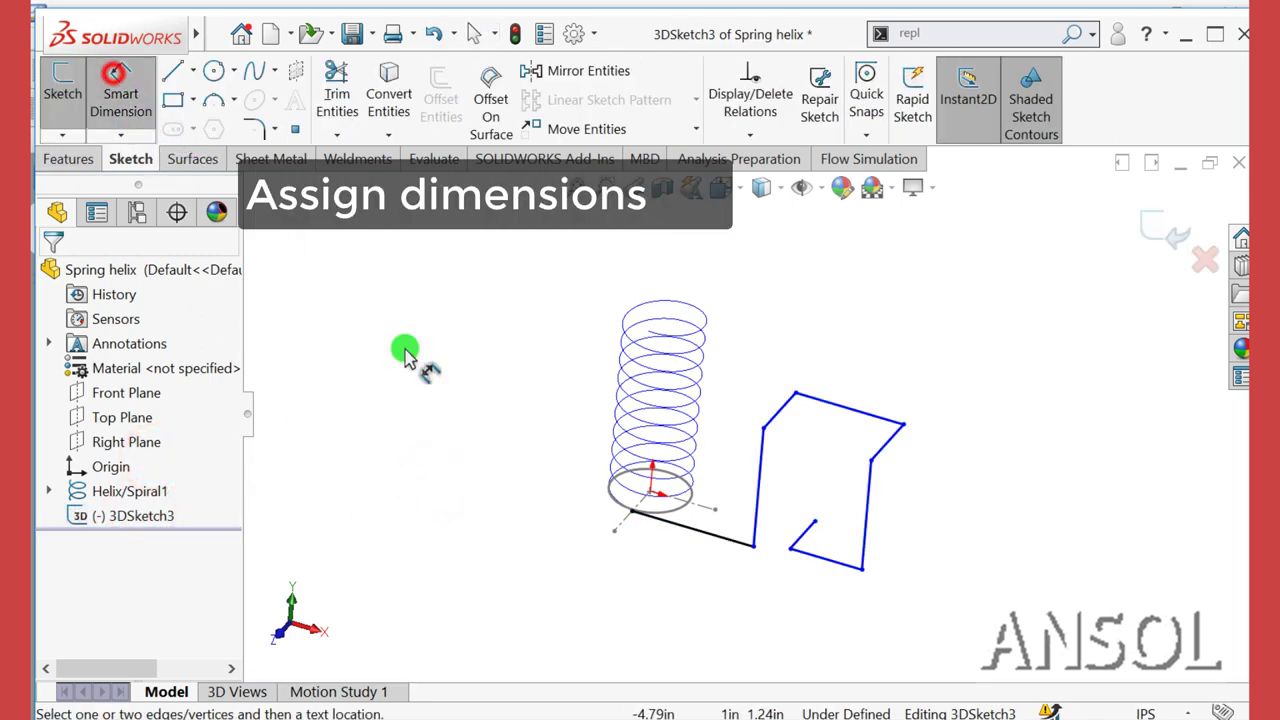
click(673, 527)
click(673, 565)
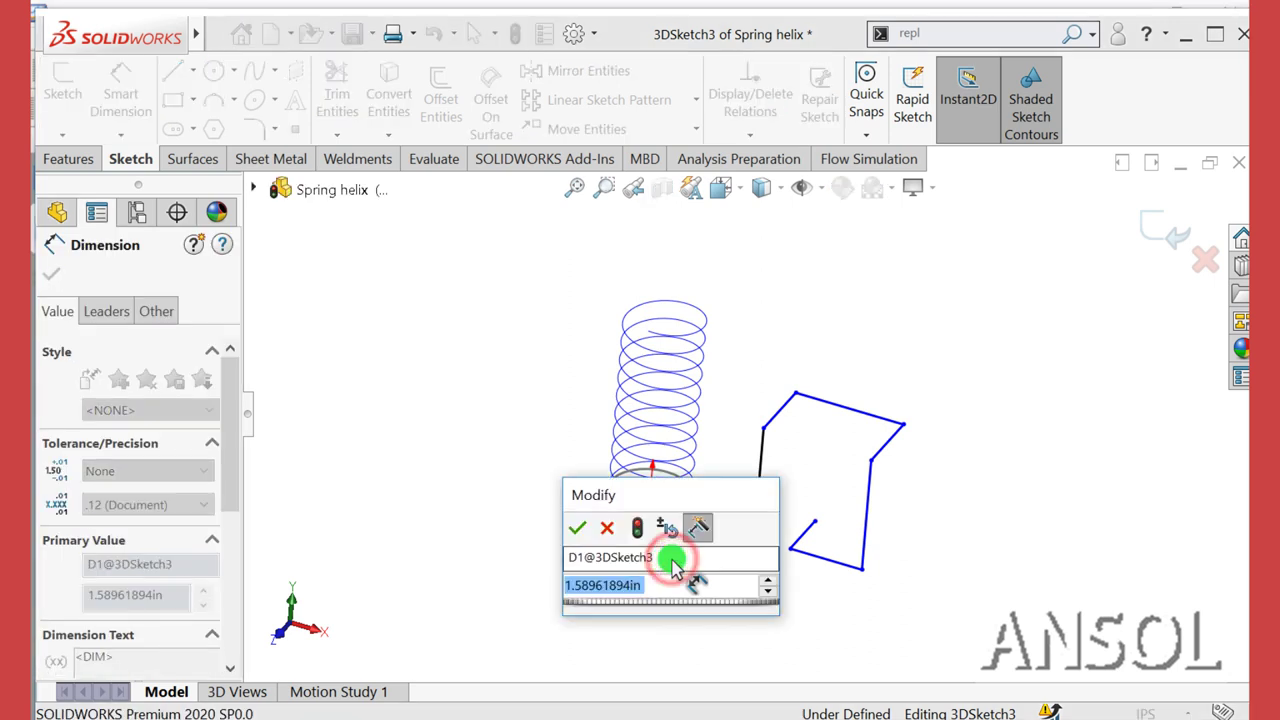
text(2)
key(Return)
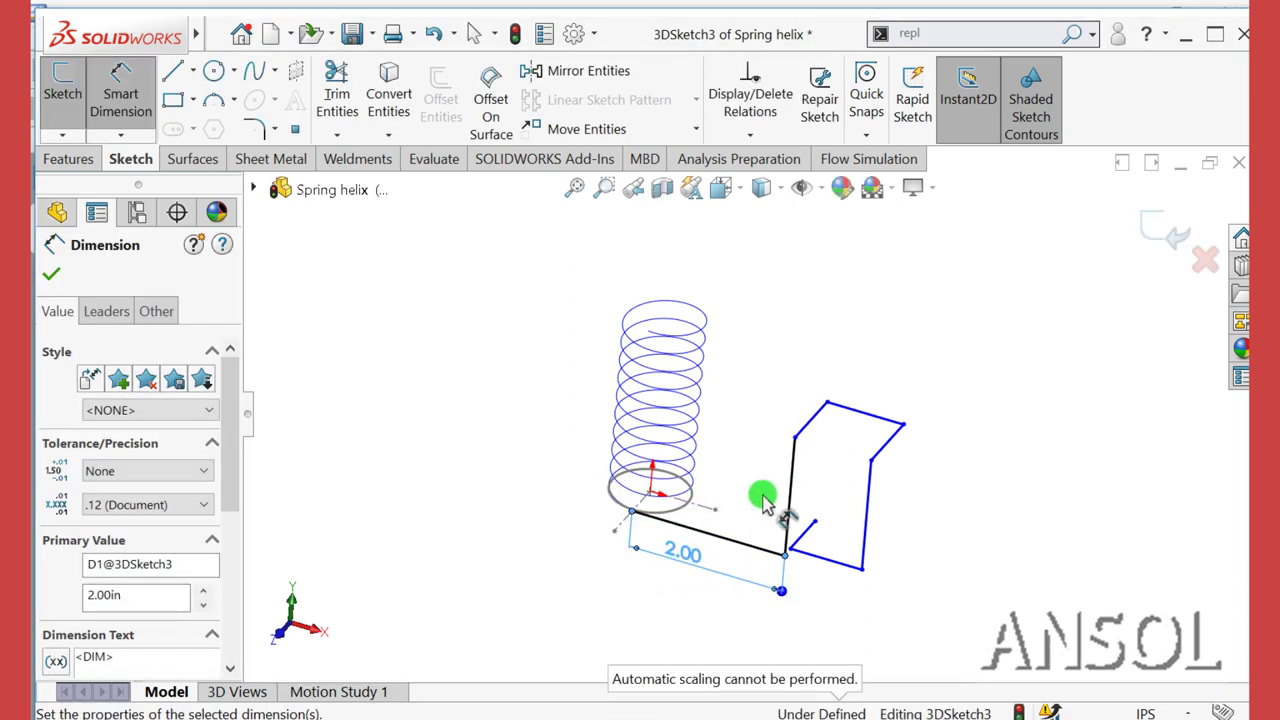
click(790, 496)
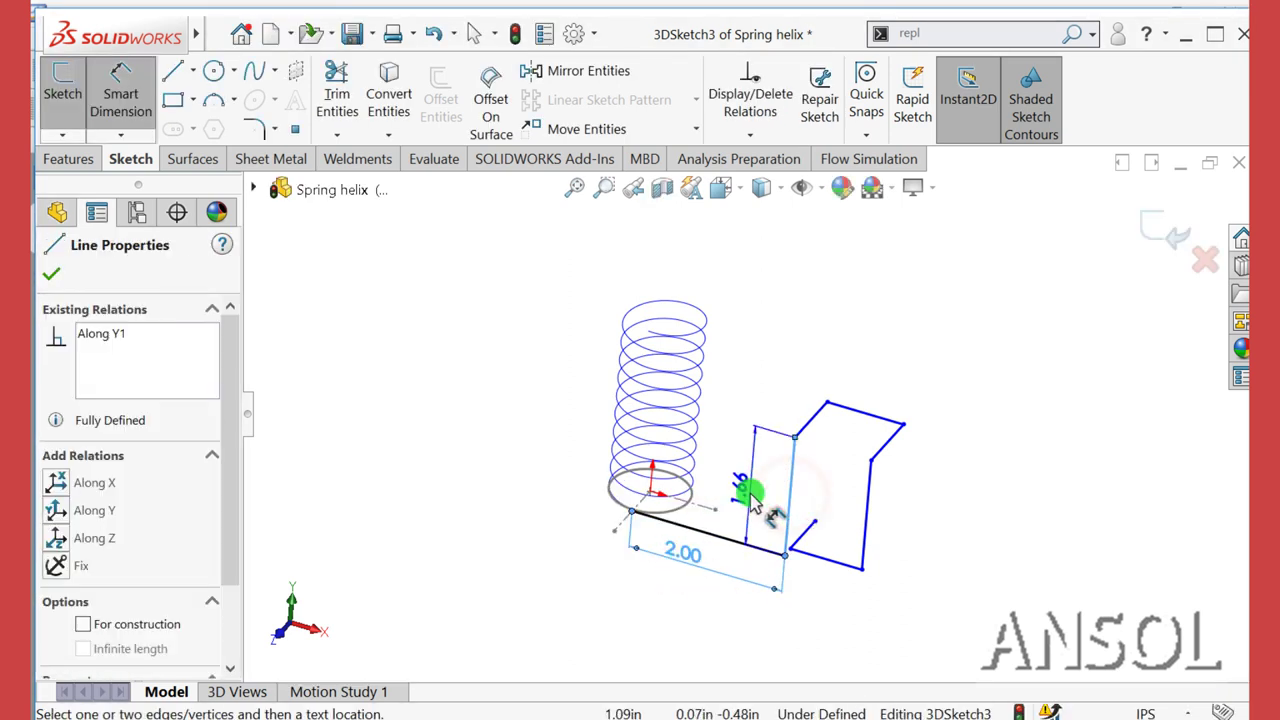
click(752, 503)
text(1.5)
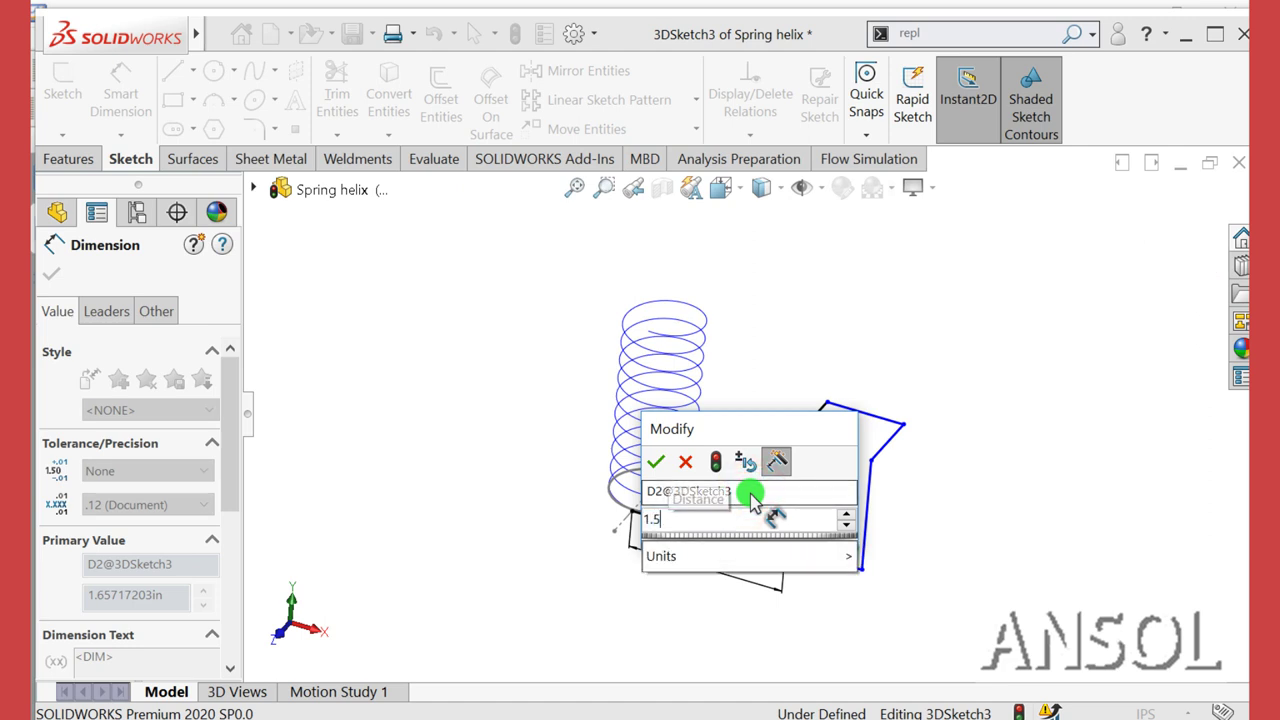
key(Return)
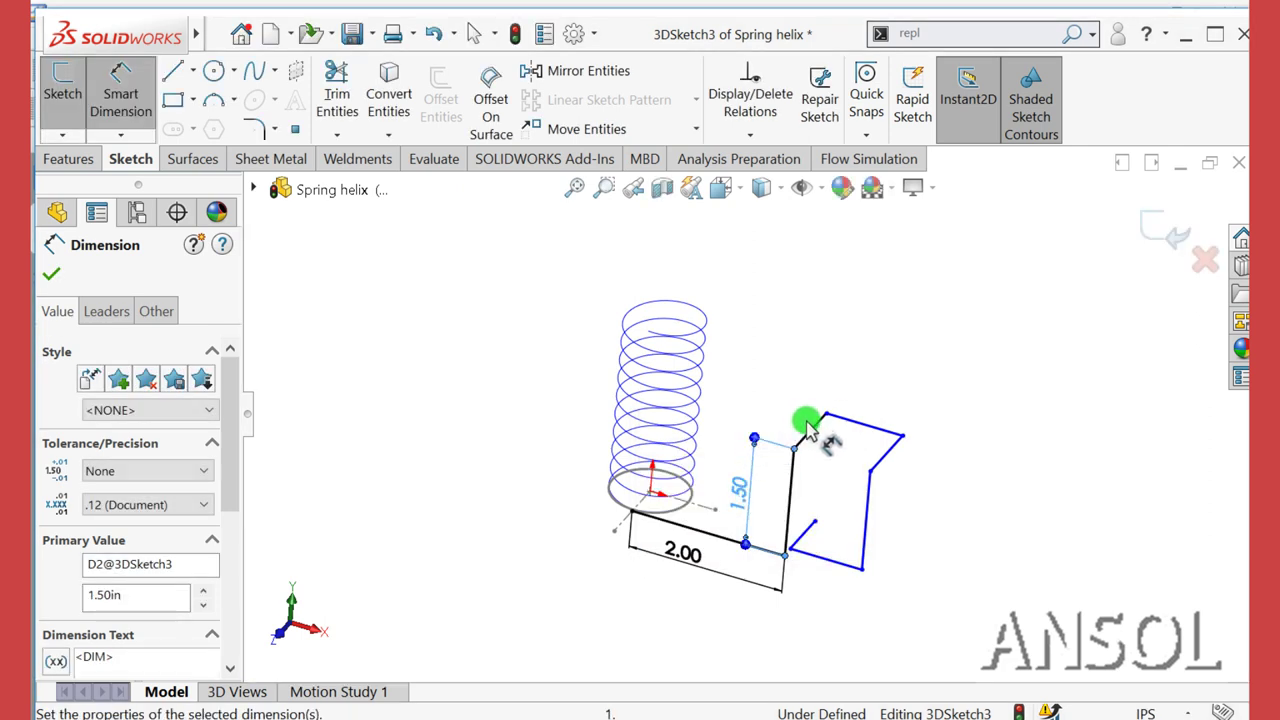
- Dimension the upper line to 3.5, the top line to 2.5 and the sloping line to 2.5
click(813, 428)
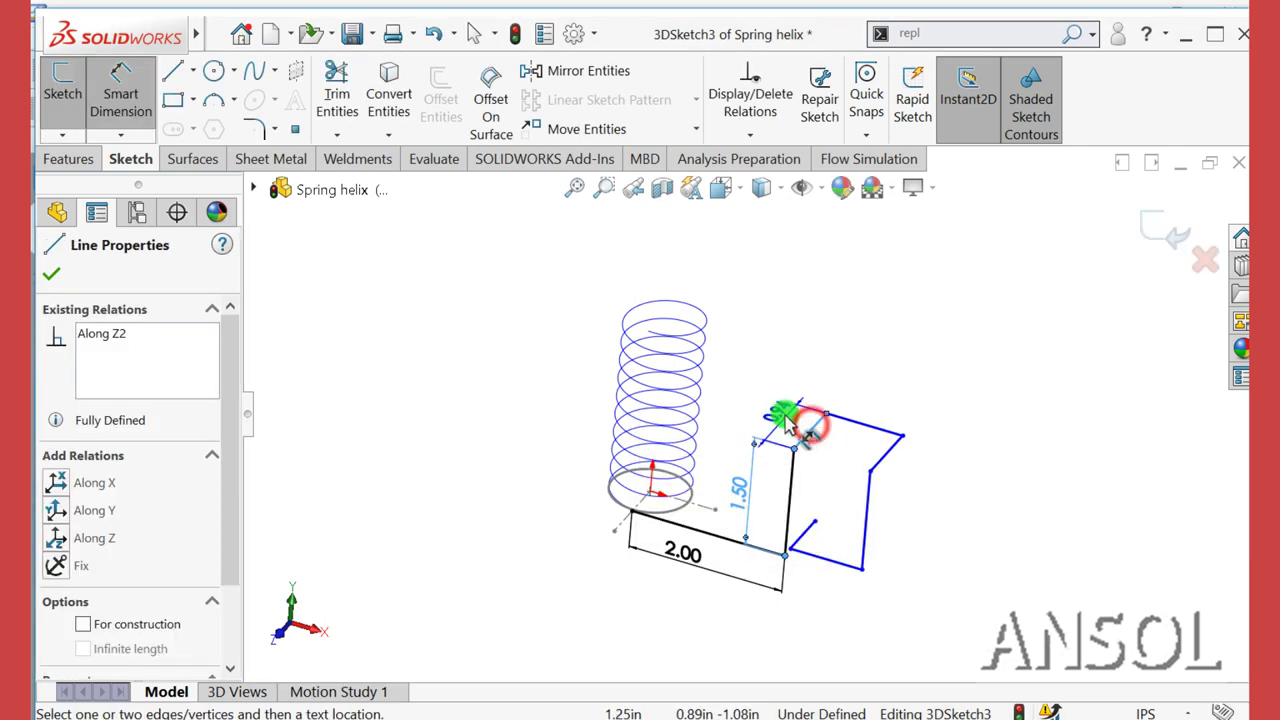
click(787, 424)
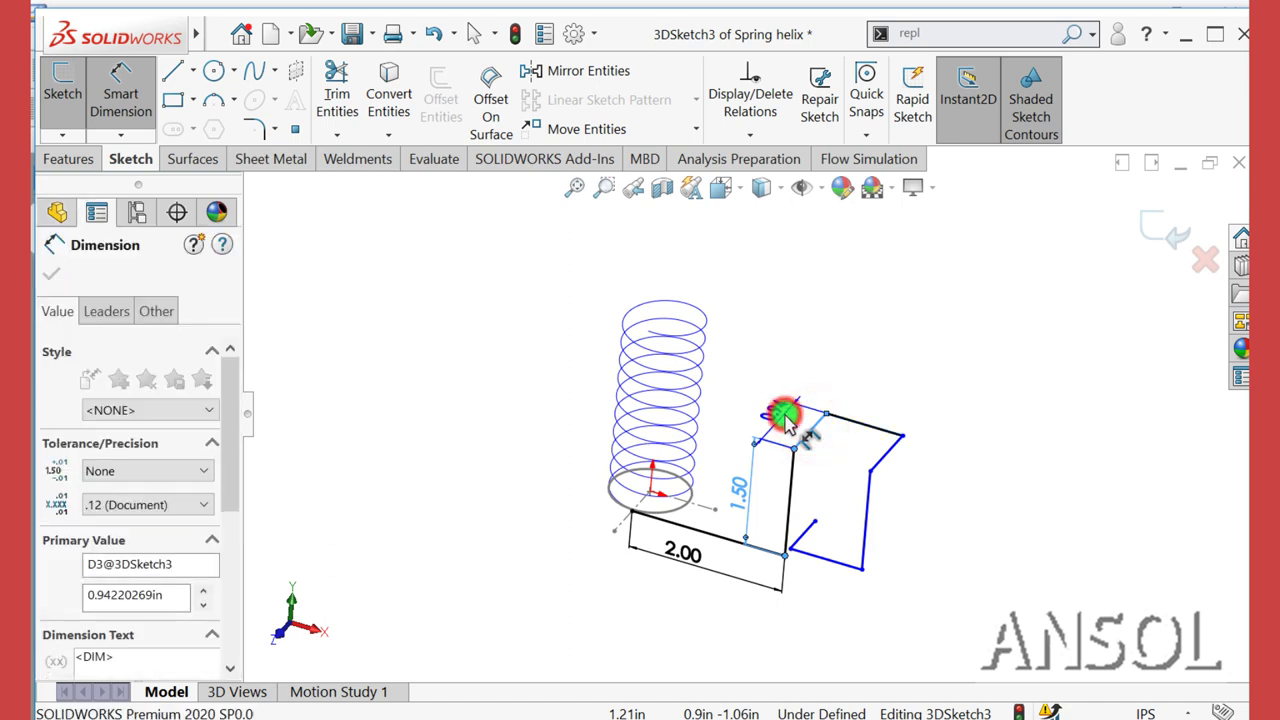
text(3.5)
key(Return)
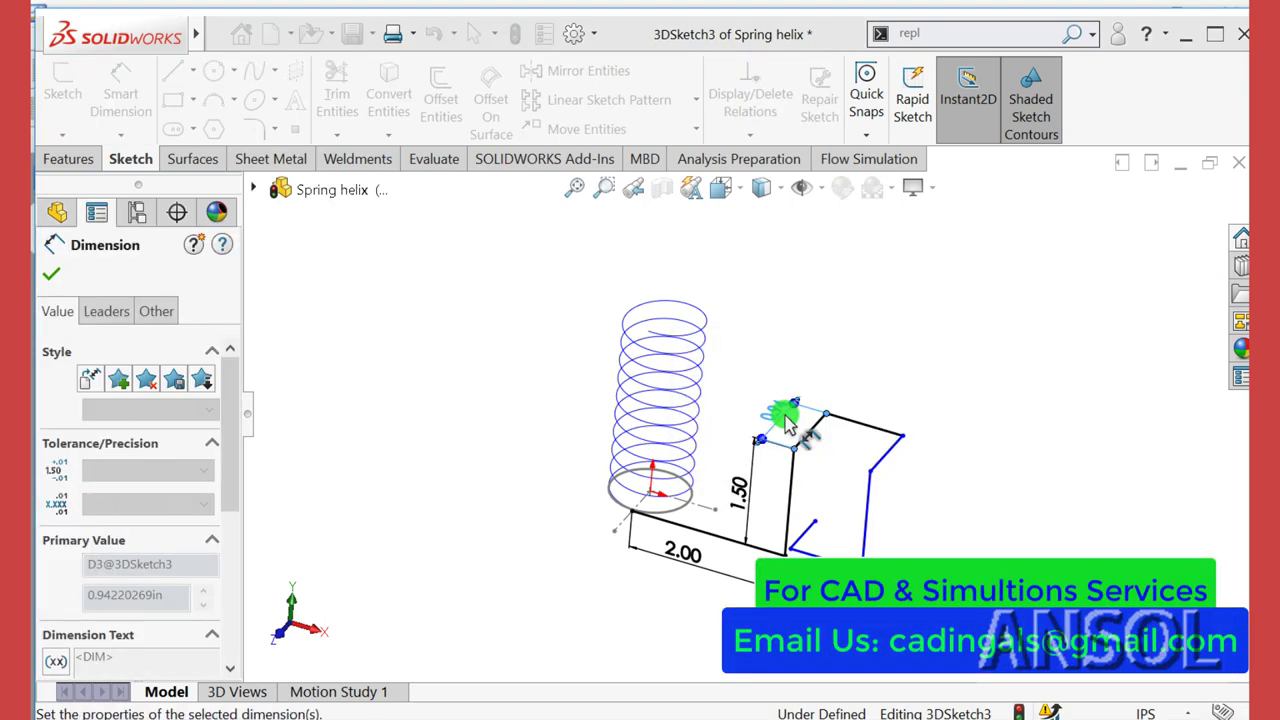
click(948, 324)
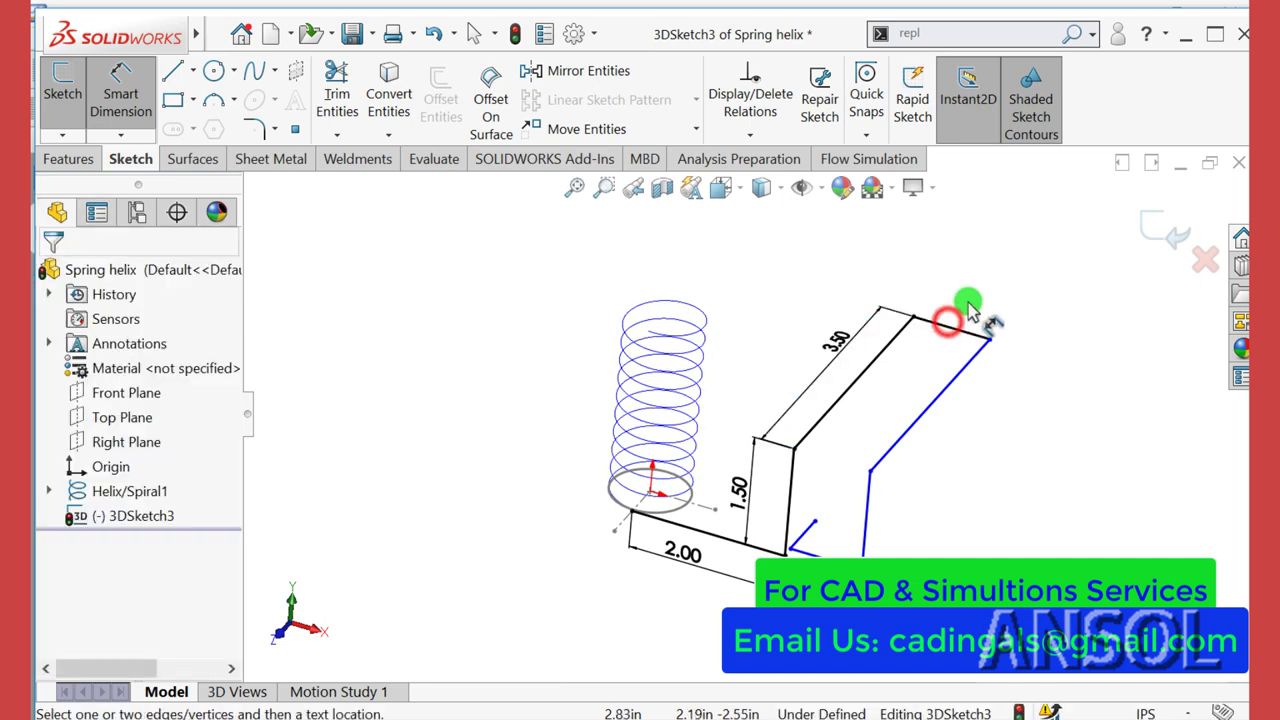
click(955, 328)
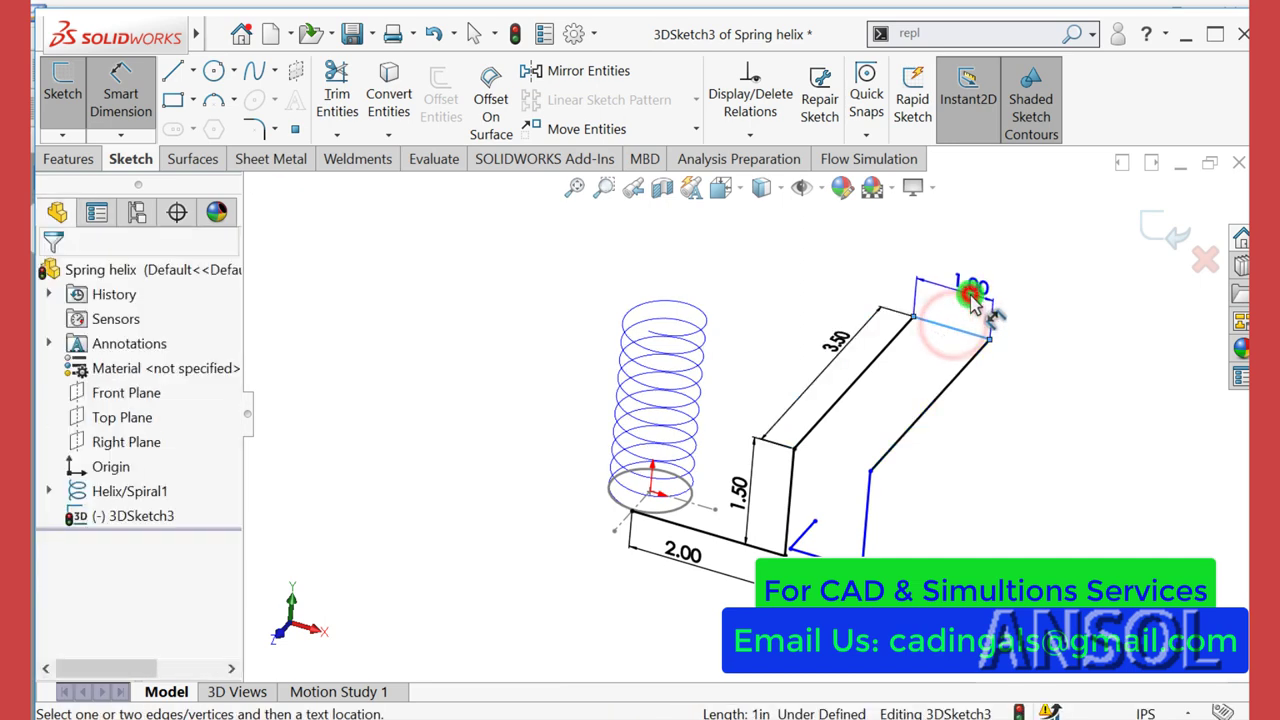
click(972, 298)
text(2.5)
key(Return)
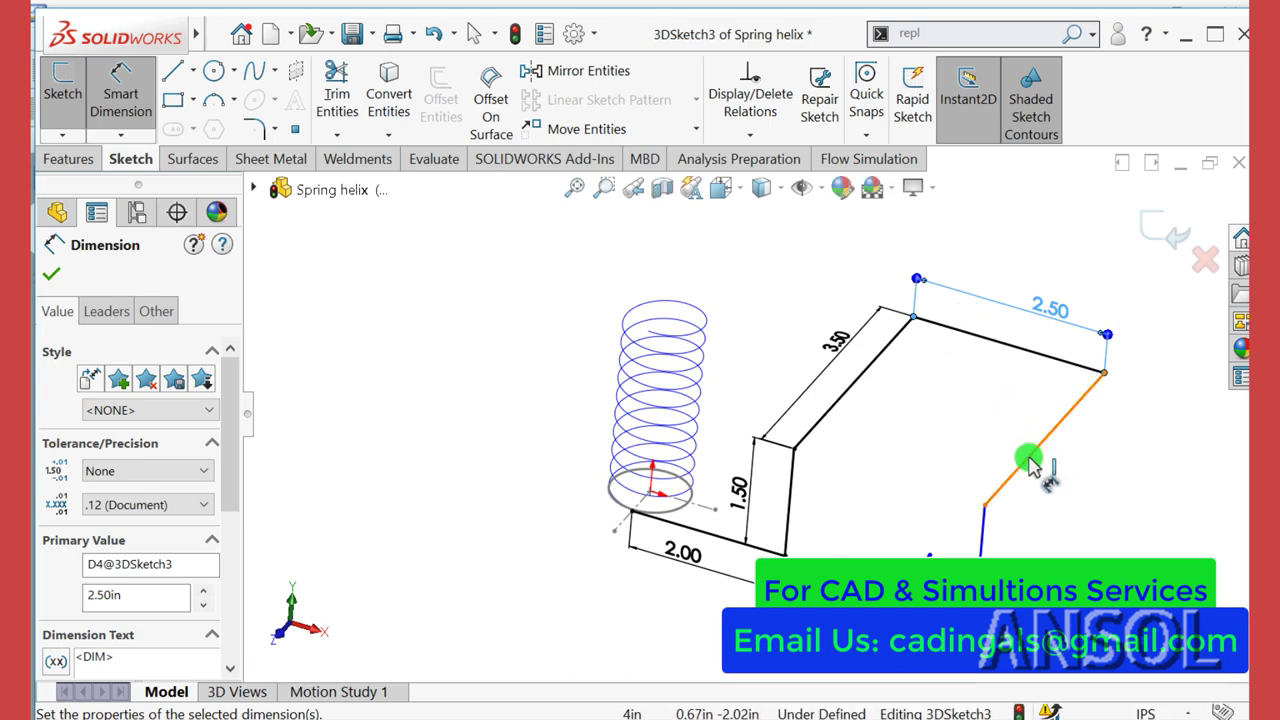
click(1030, 462)
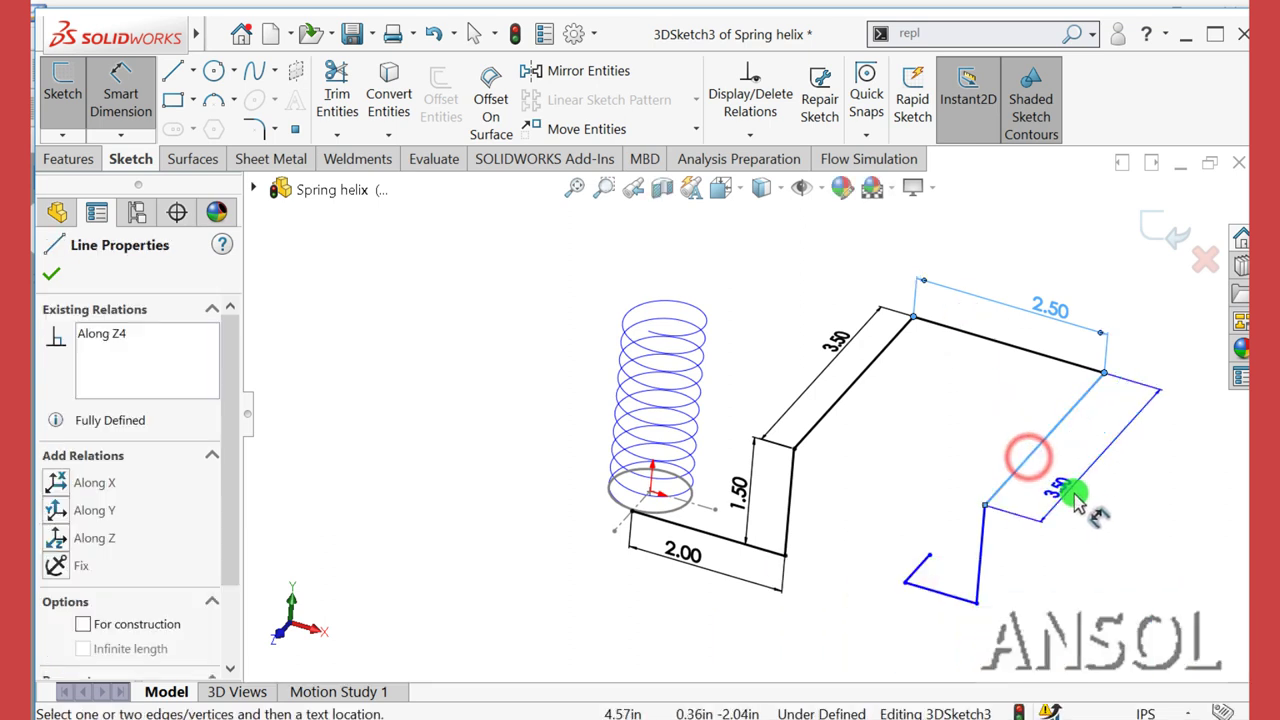
click(1192, 490)
text(2.5)
key(Return)
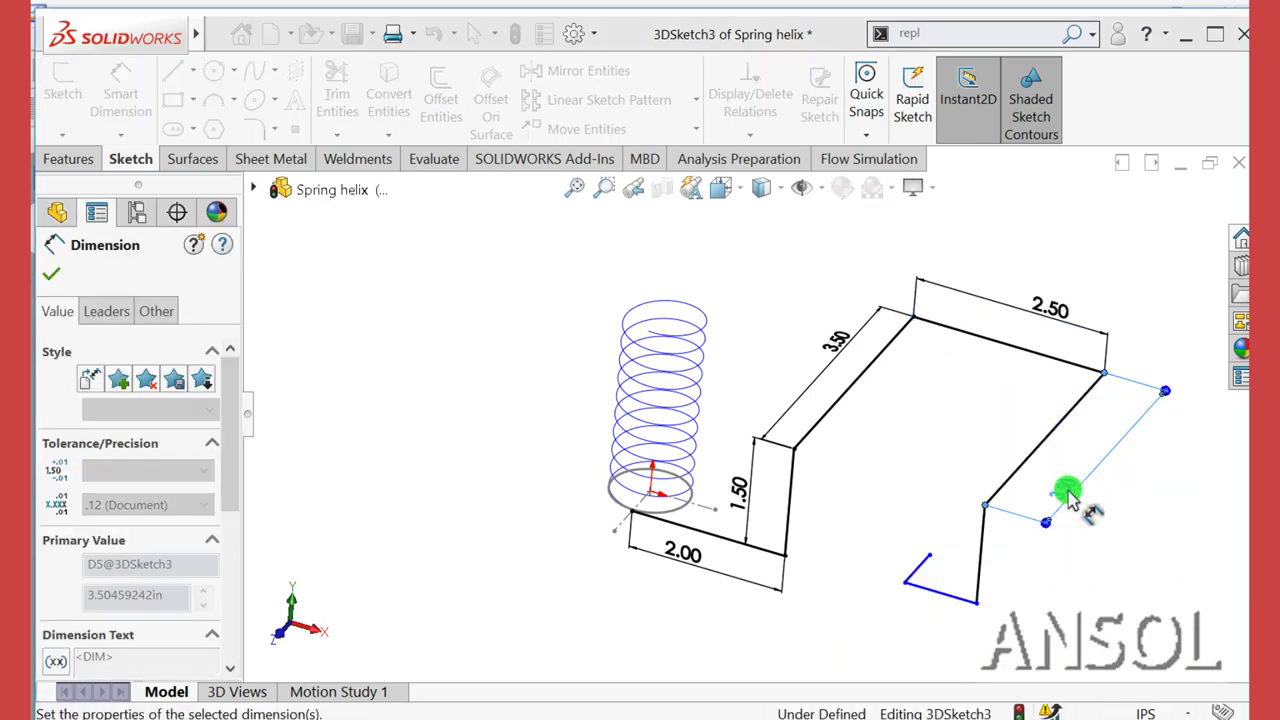
- Dimension the next vertical line to 2.5 and the two remaining lead lines to 2.00
click(1016, 535)
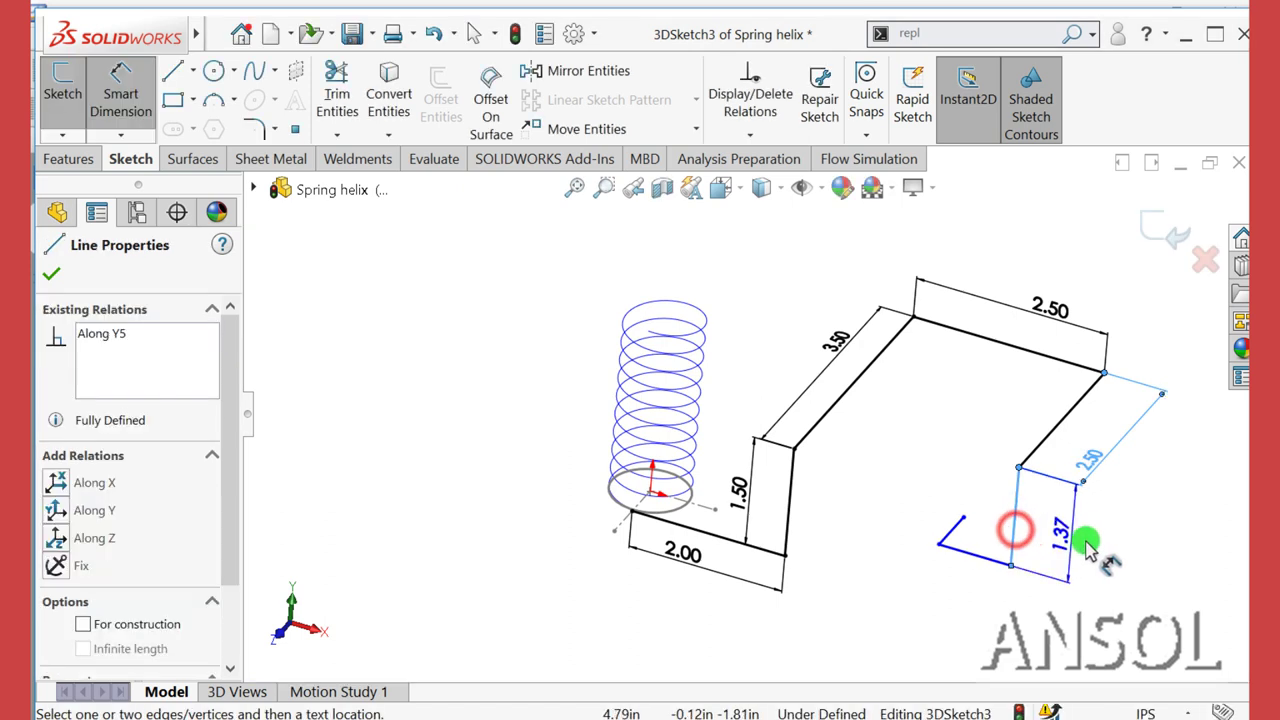
click(1090, 545)
text(2.5)
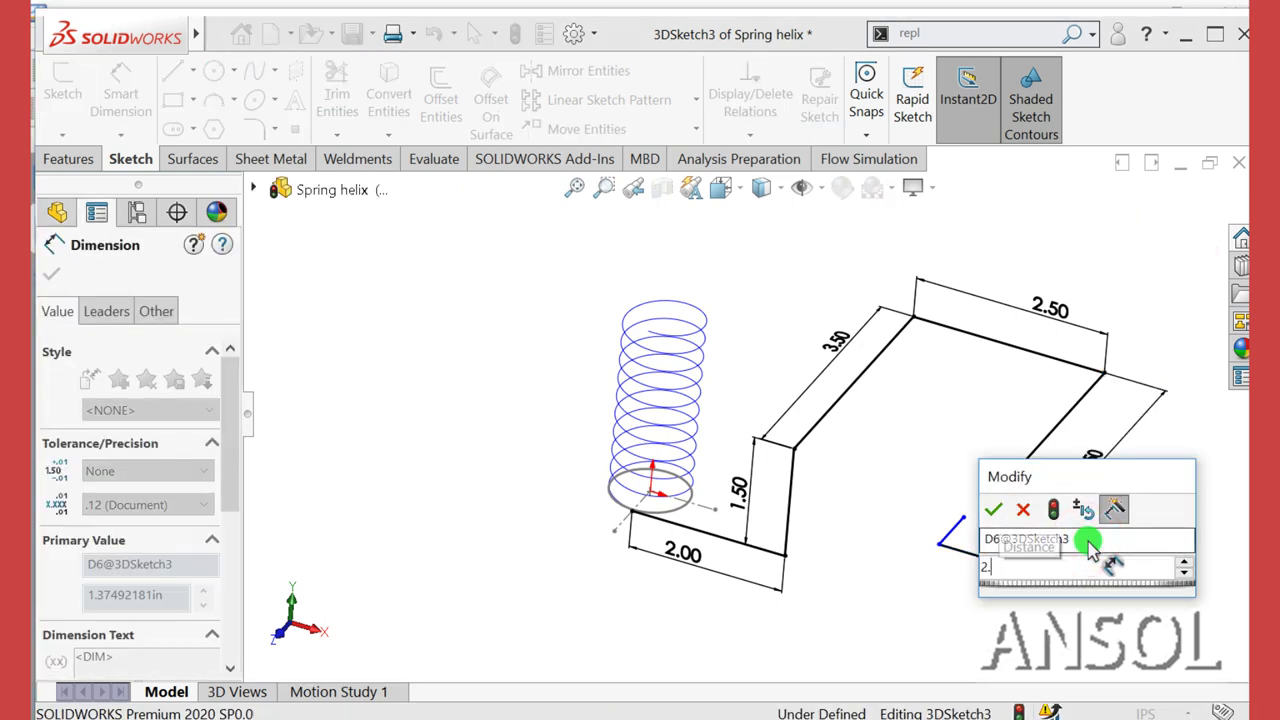
key(Return)
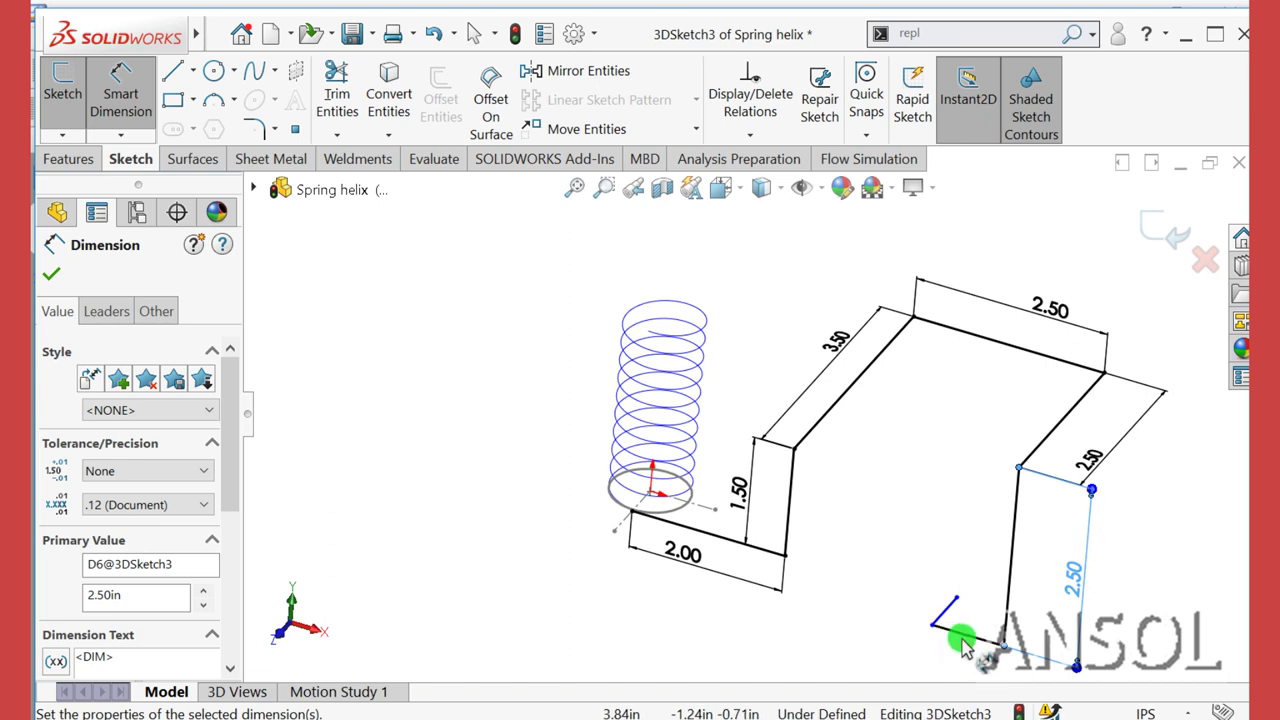
click(968, 643)
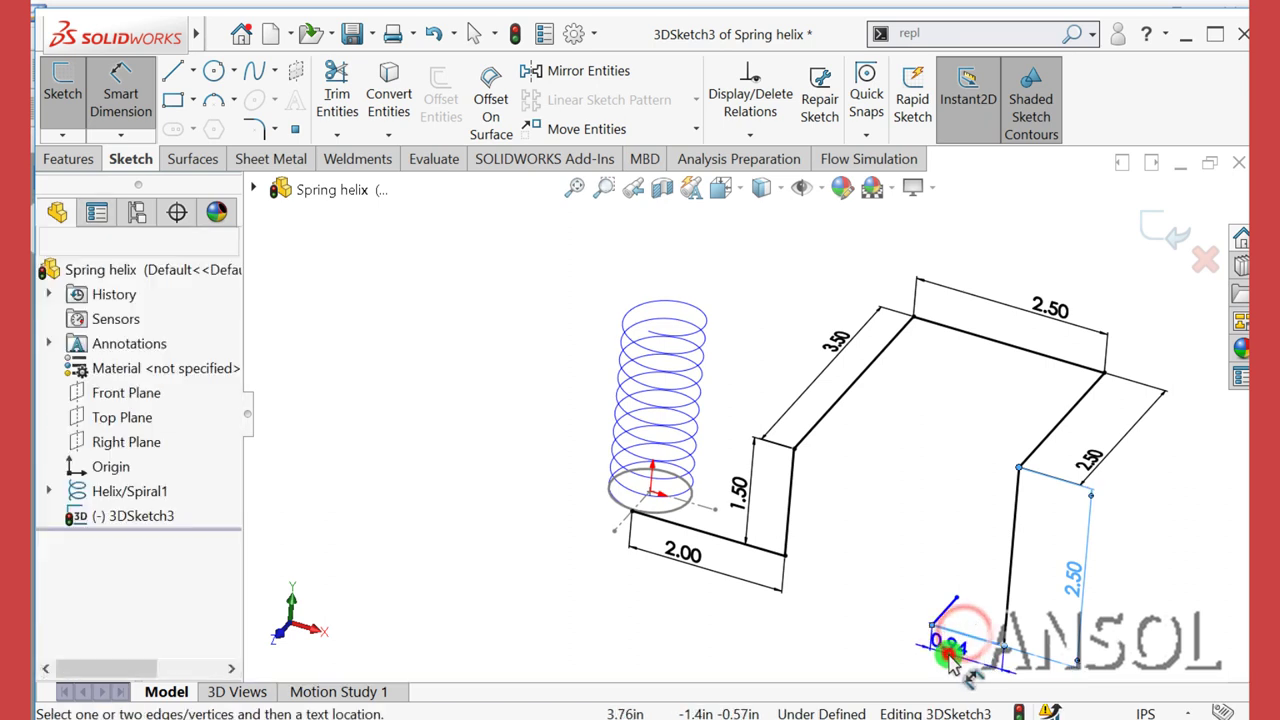
click(957, 648)
text(2)
key(Return)
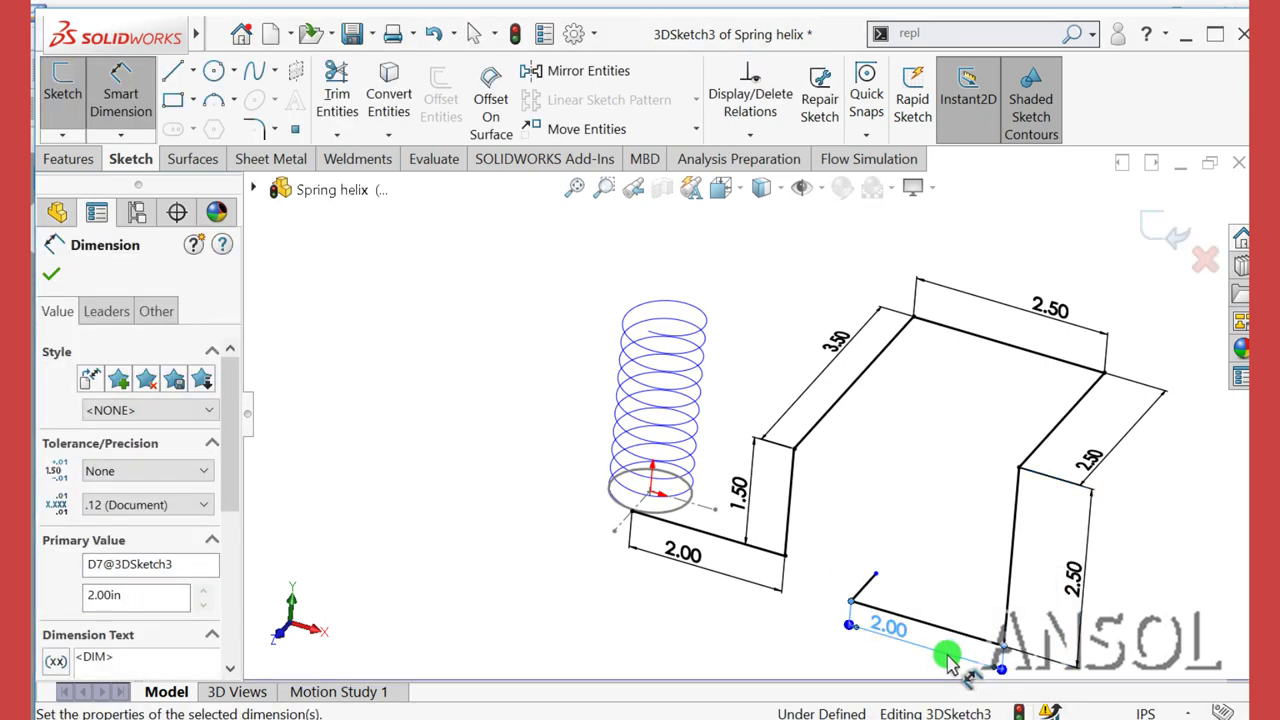
click(862, 592)
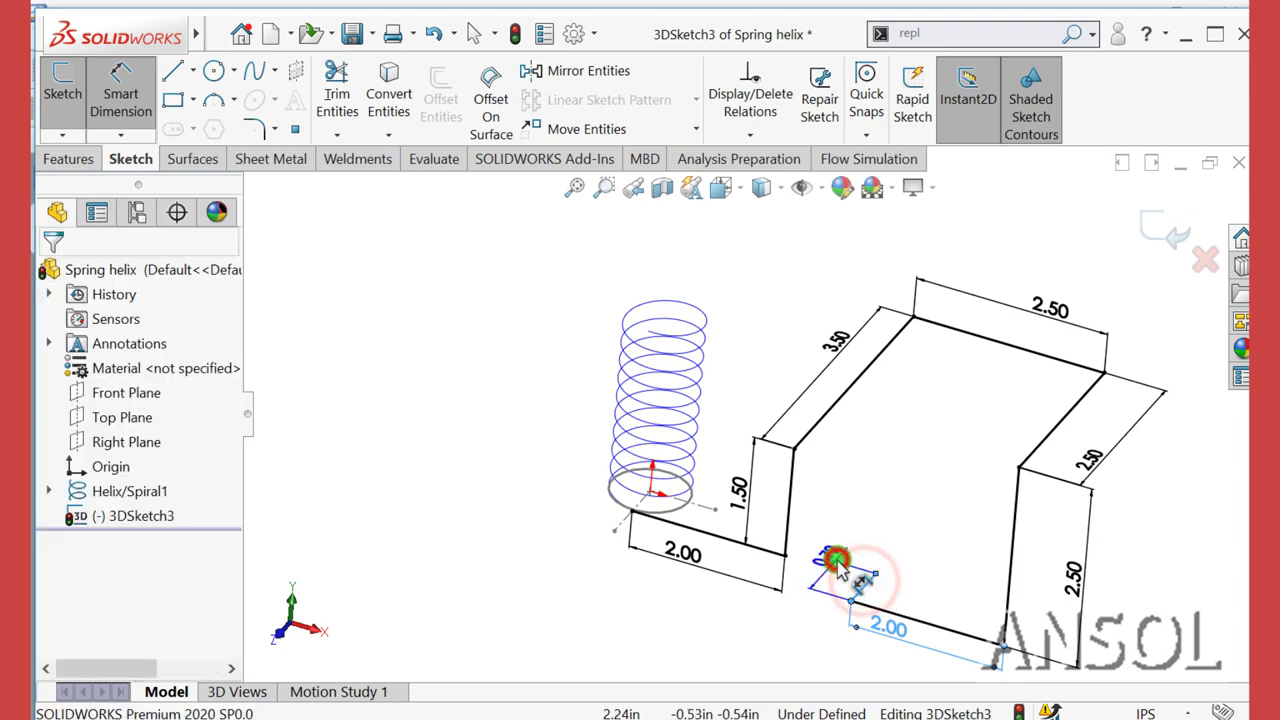
click(835, 565)
text(2.00in)
key(Return)
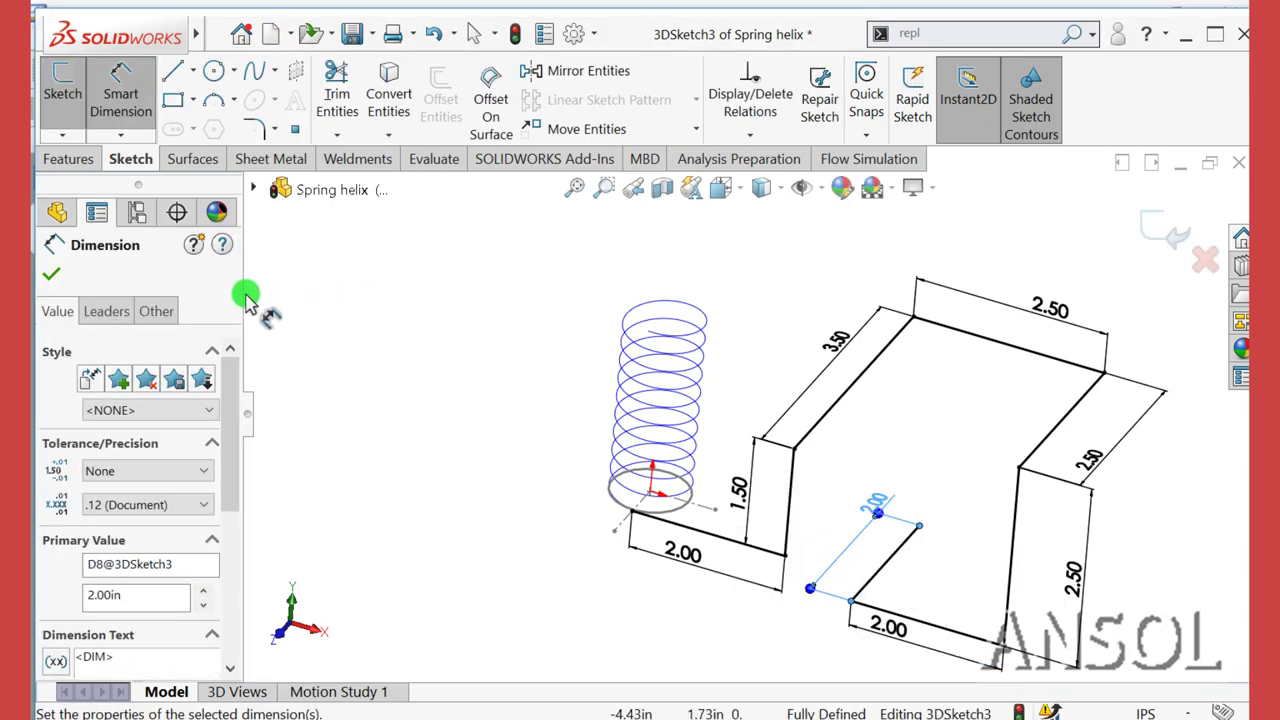
click(50, 276)
middle_drag(446, 321, 451, 380)
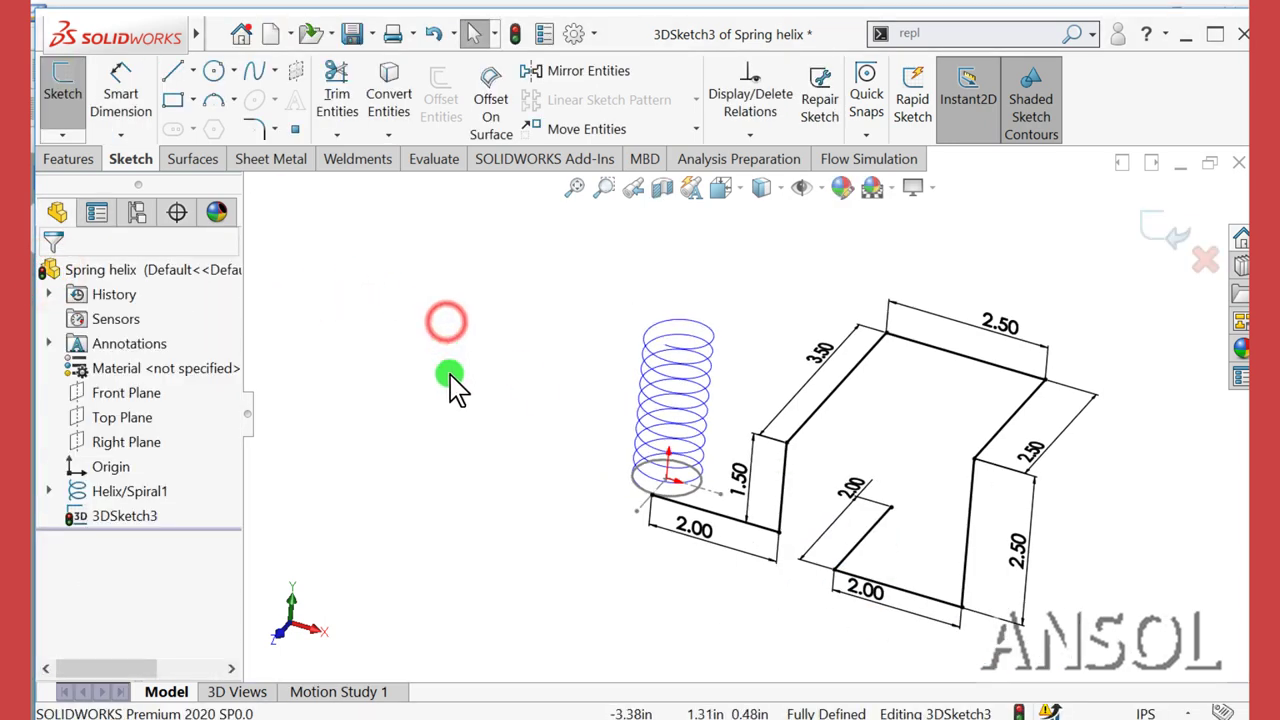
scroll(463, 428, down, 2)
scroll(430, 390, up, 3)
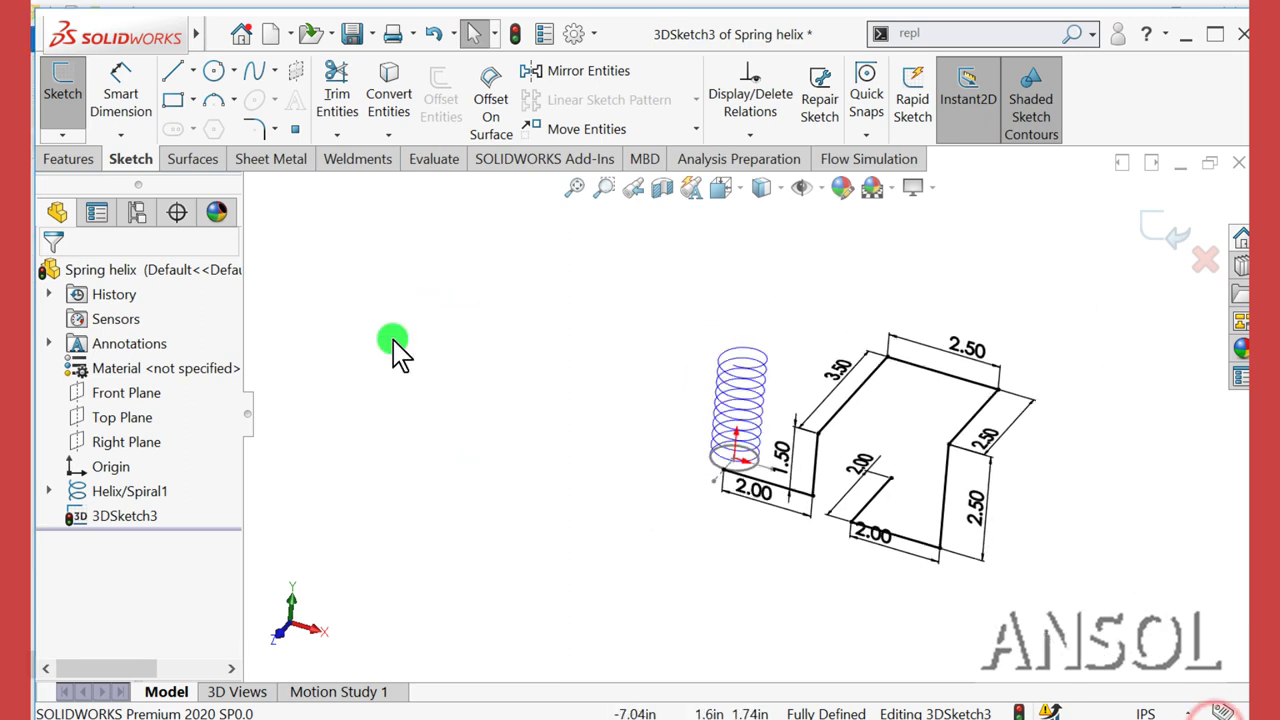
scroll(905, 437, down, 2)
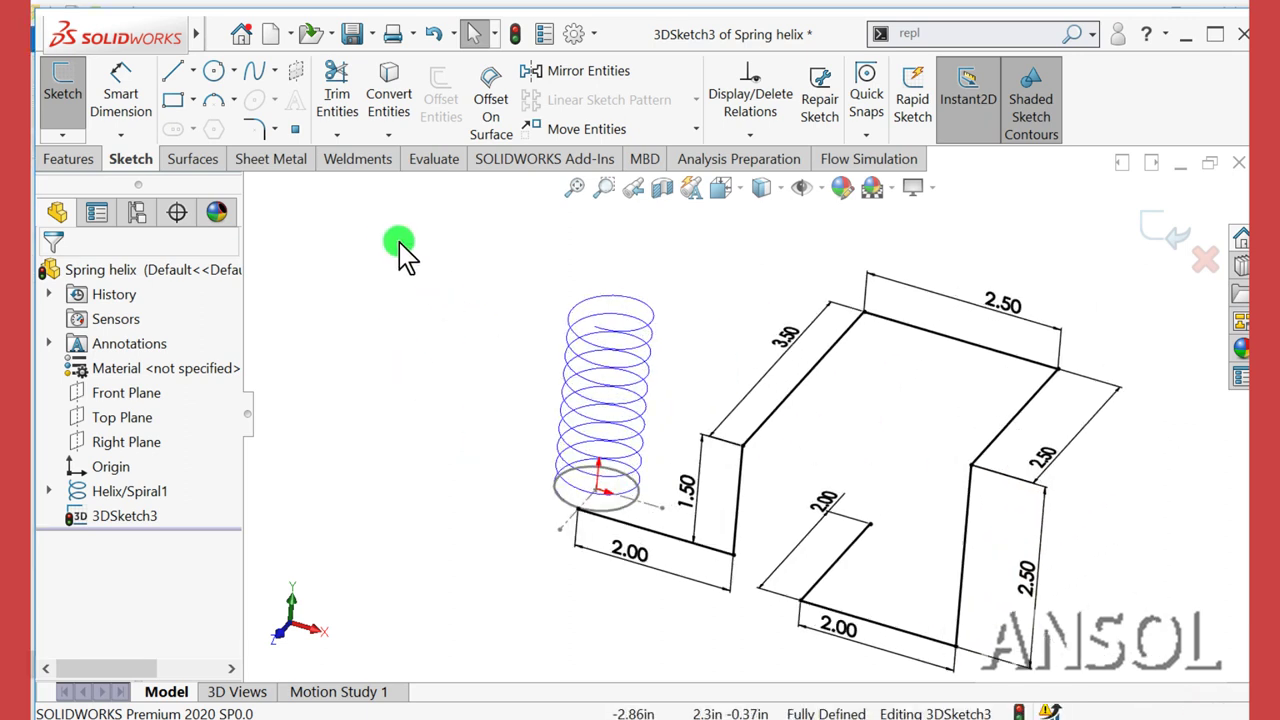
- Fillet the lower corner and the corners around the 3.50 and top 2.50 lines at 0.25 in
click(258, 124)
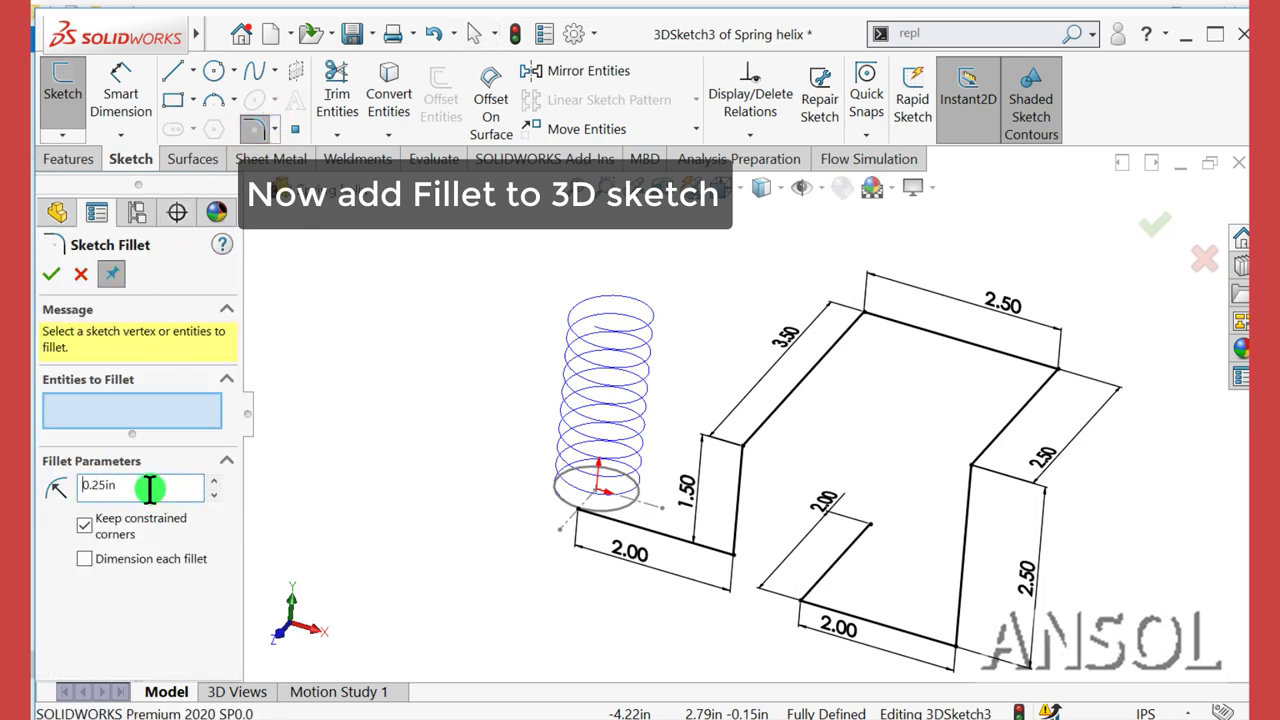
click(665, 530)
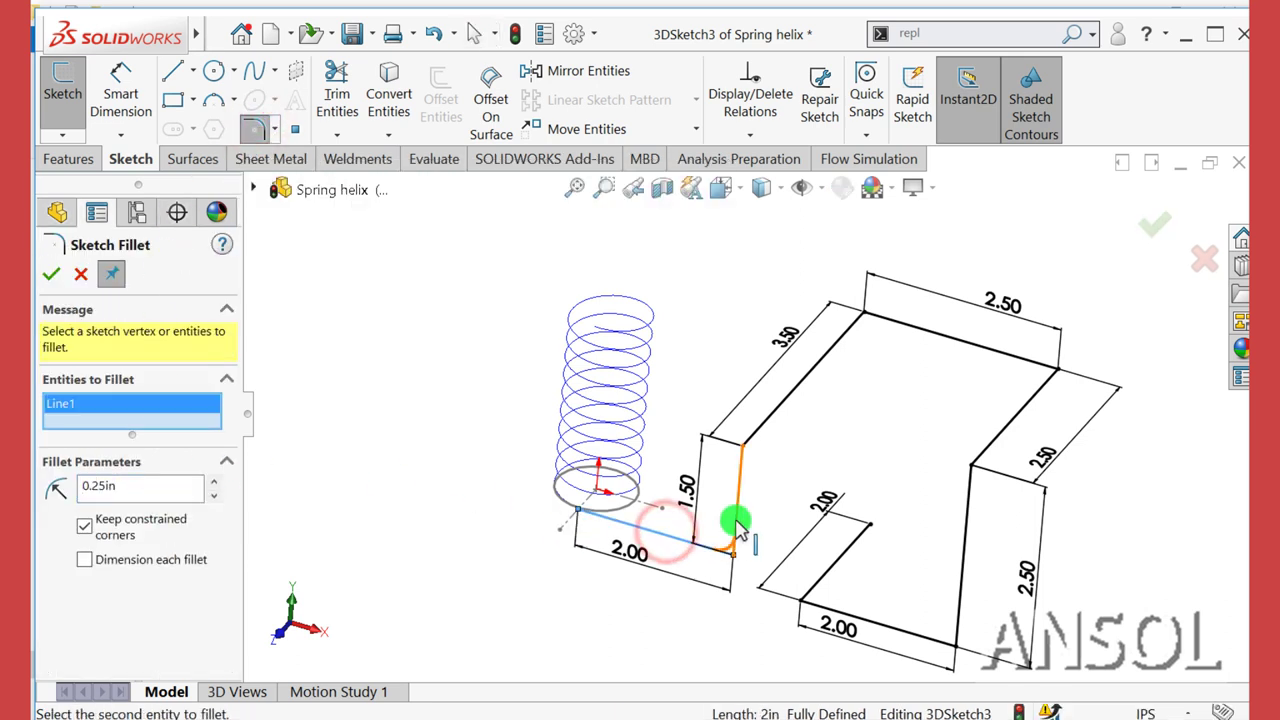
click(740, 460)
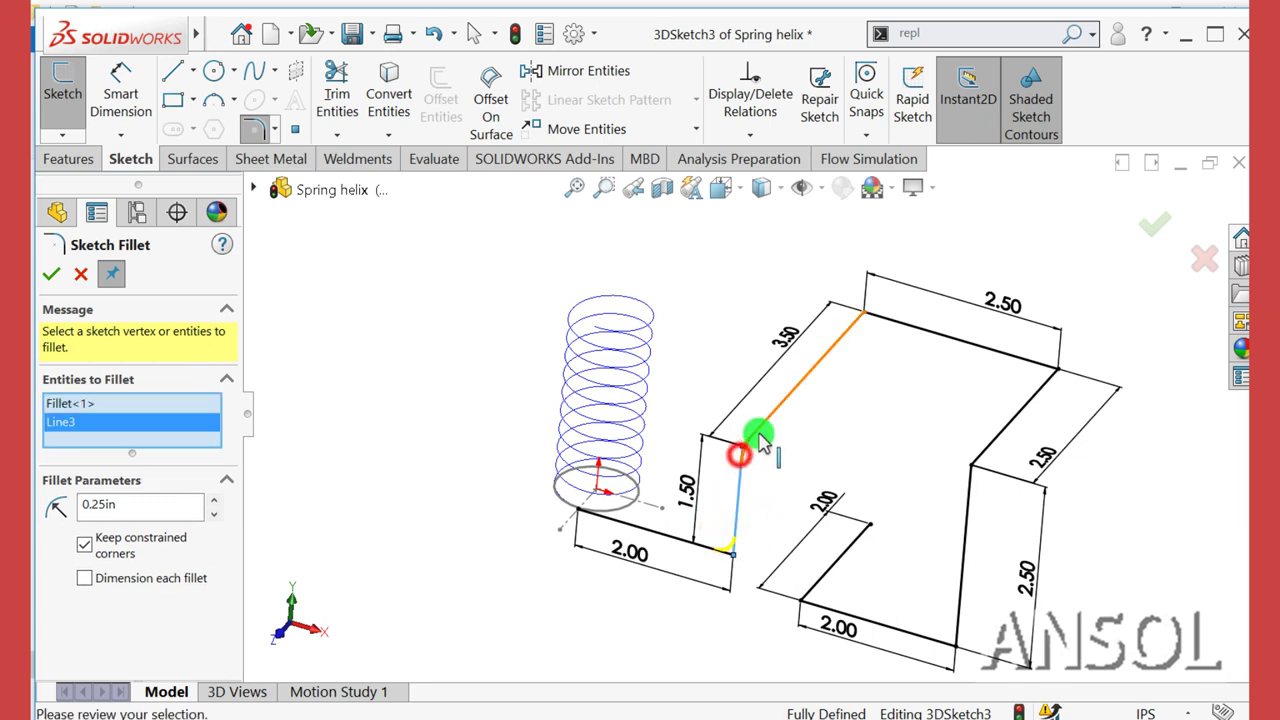
click(828, 360)
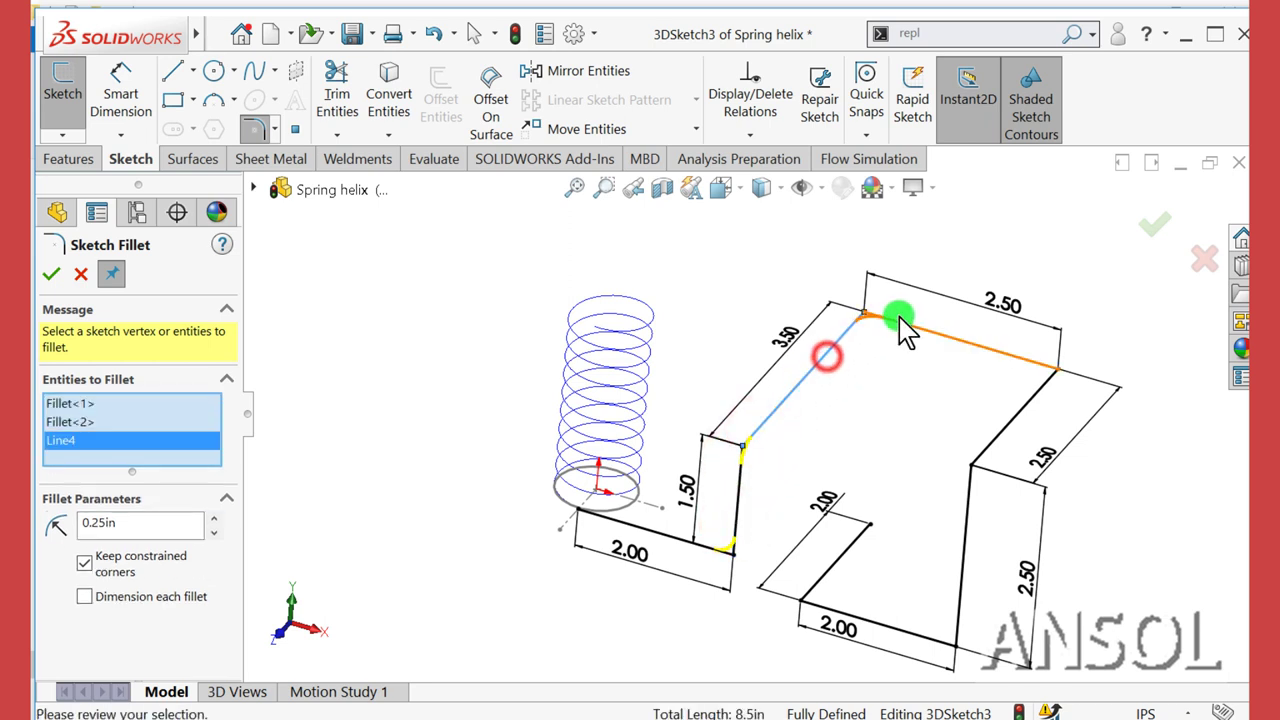
click(897, 321)
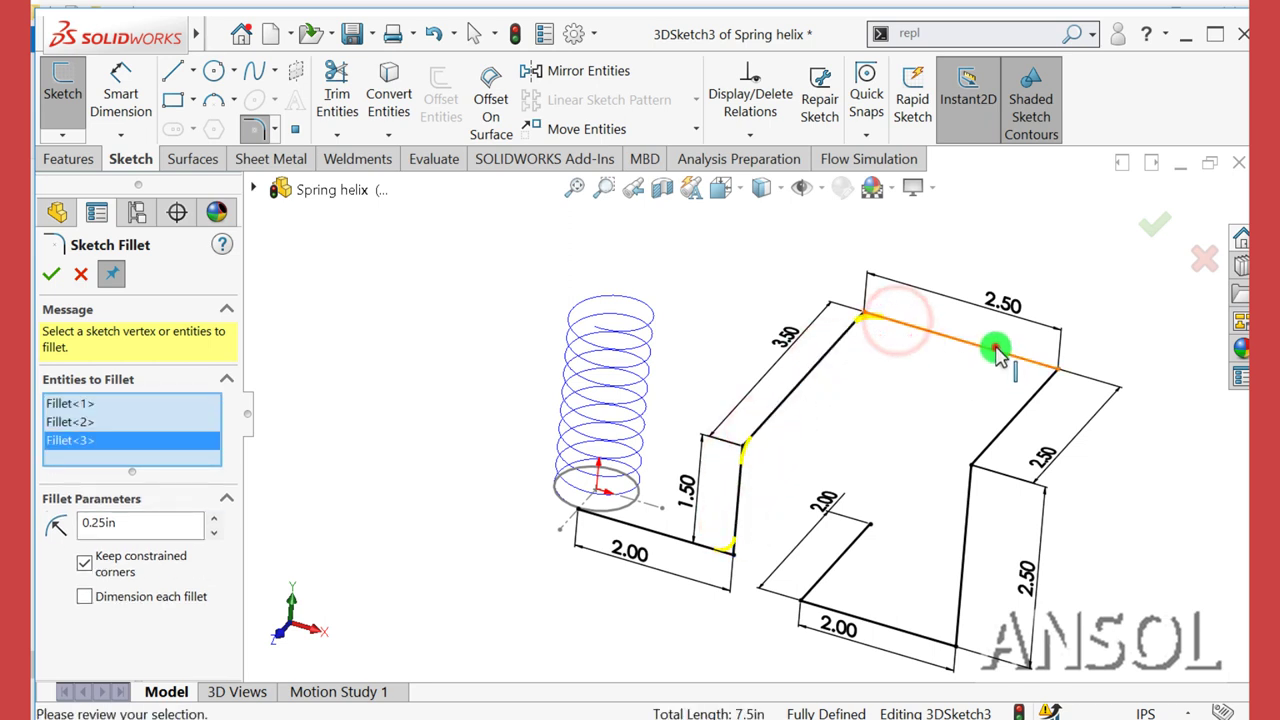
click(995, 348)
click(1036, 396)
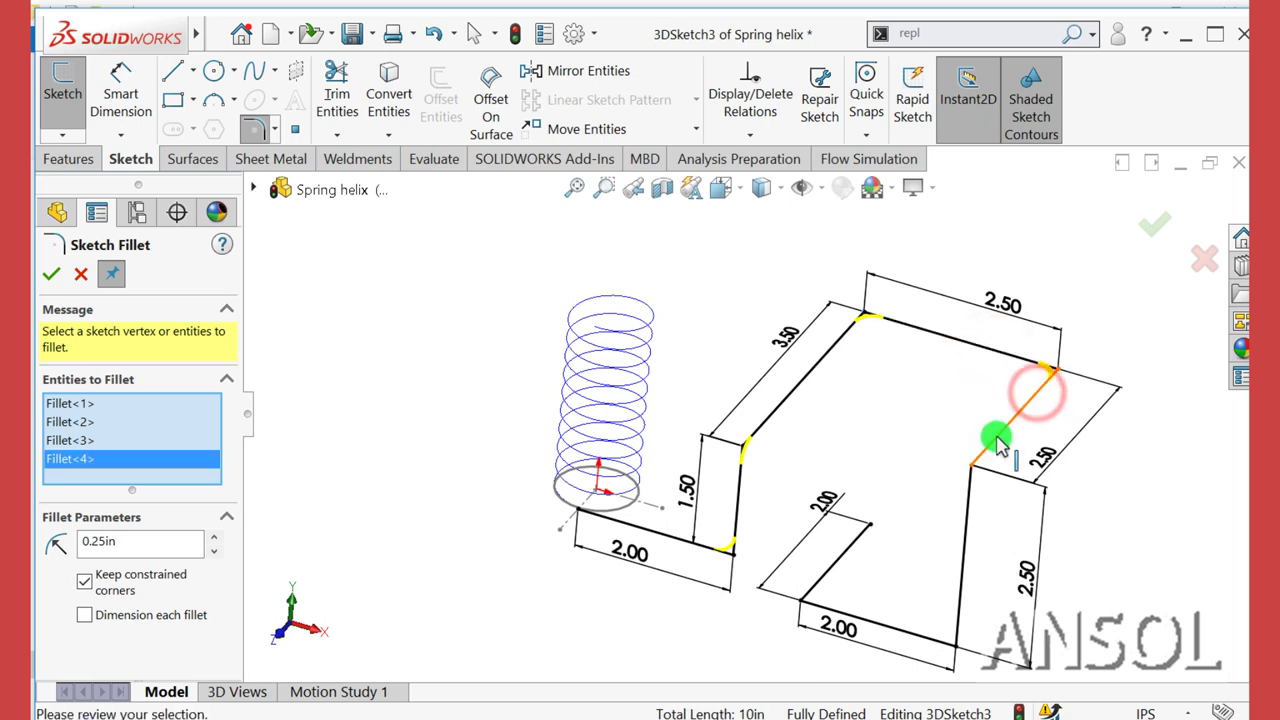
- Fillet the remaining corners along the diagonal, vertical and bottom lines, and accept
click(996, 440)
click(965, 485)
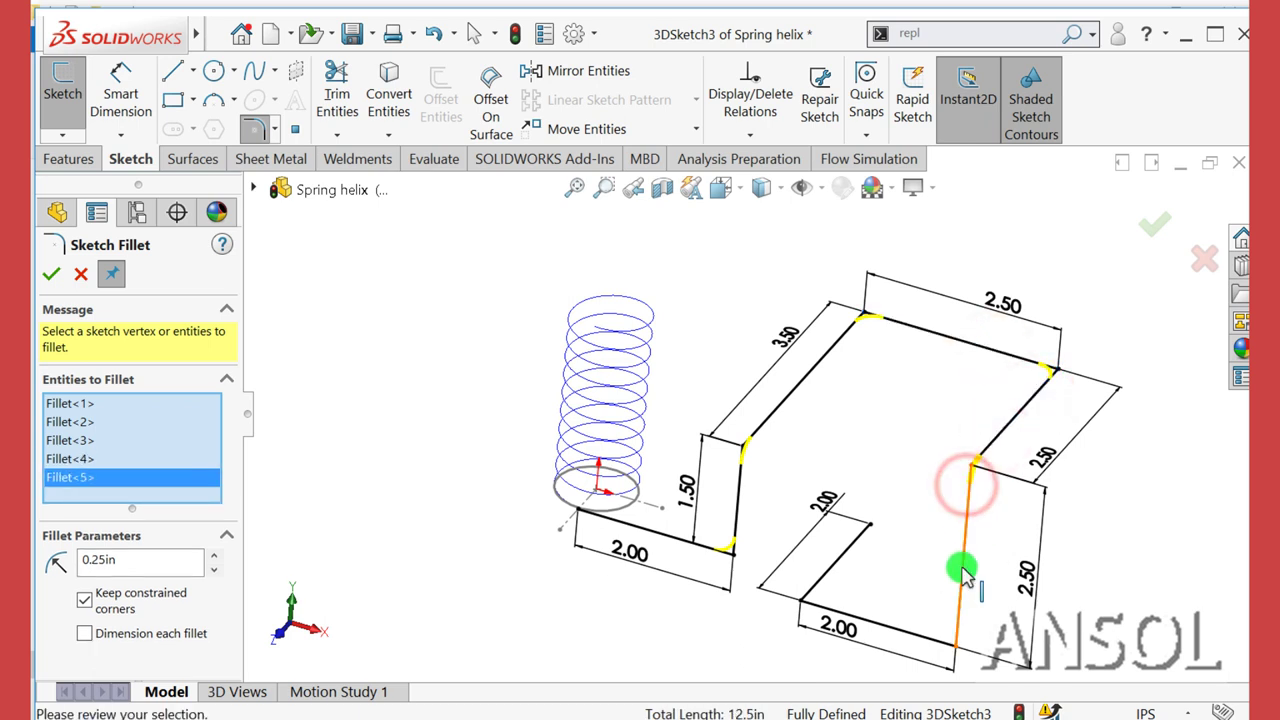
click(963, 572)
click(916, 634)
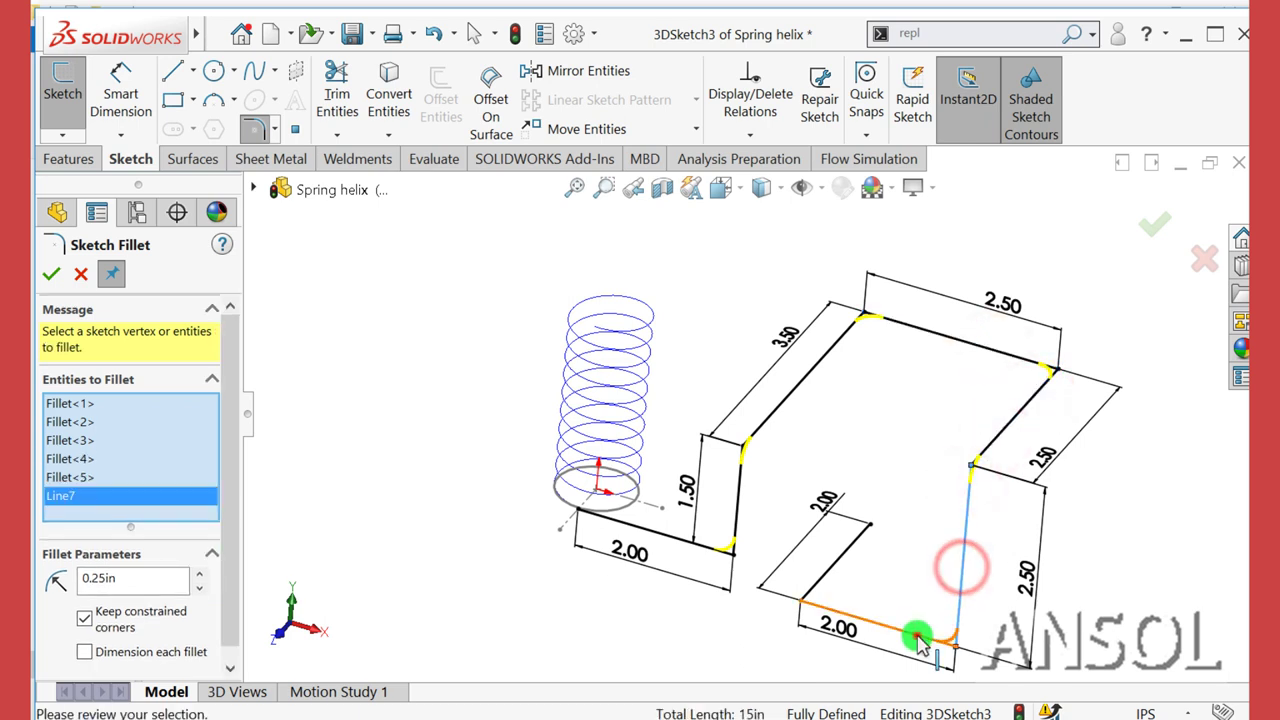
click(868, 624)
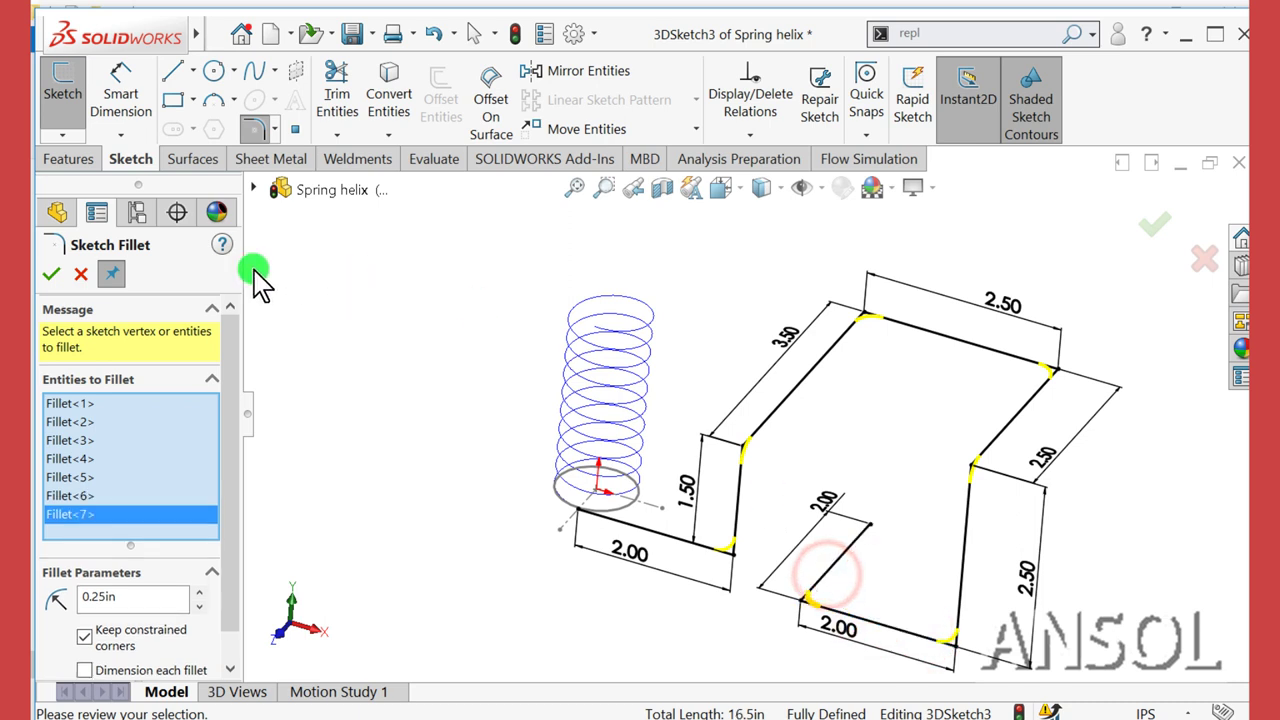
click(455, 360)
click(47, 275)
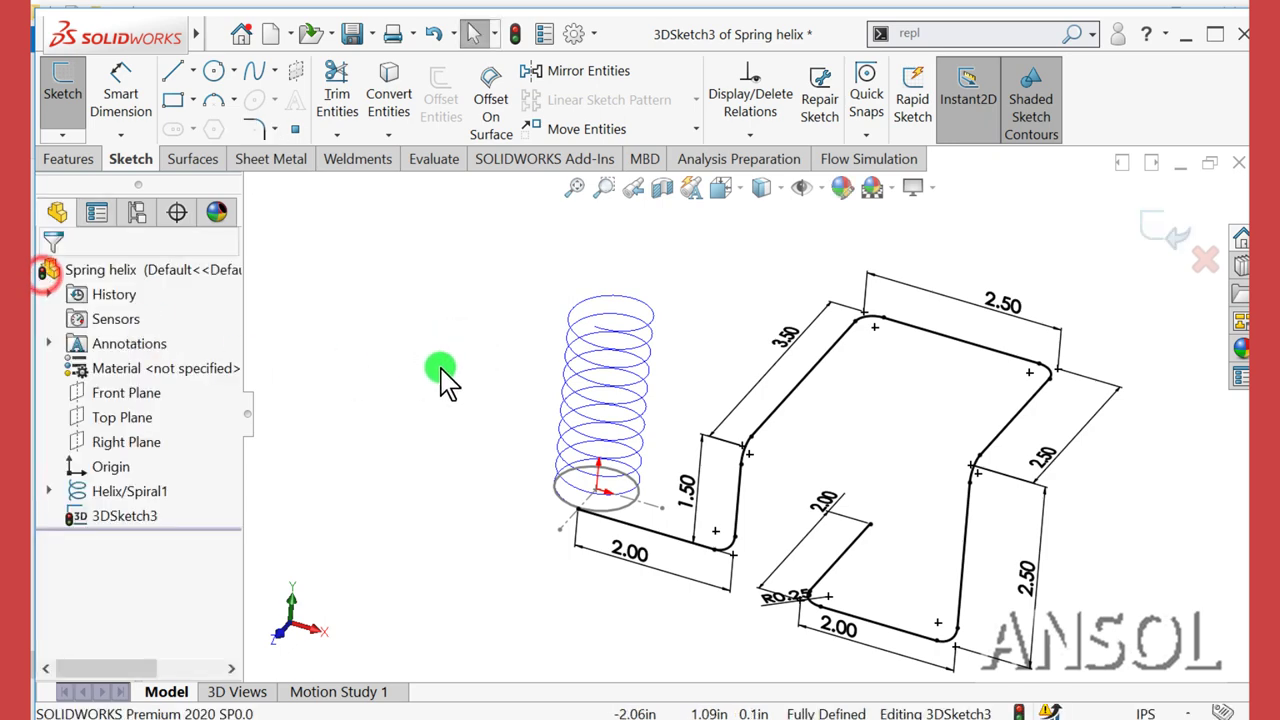
mouse_move(437, 371)
shift+middle_down()
mouse_move(877, 490)
mouse_move(937, 423)
mouse_move(951, 480)
mouse_move(929, 523)
mouse_move(943, 457)
shift+middle_up()
scroll(955, 480, down, 2)
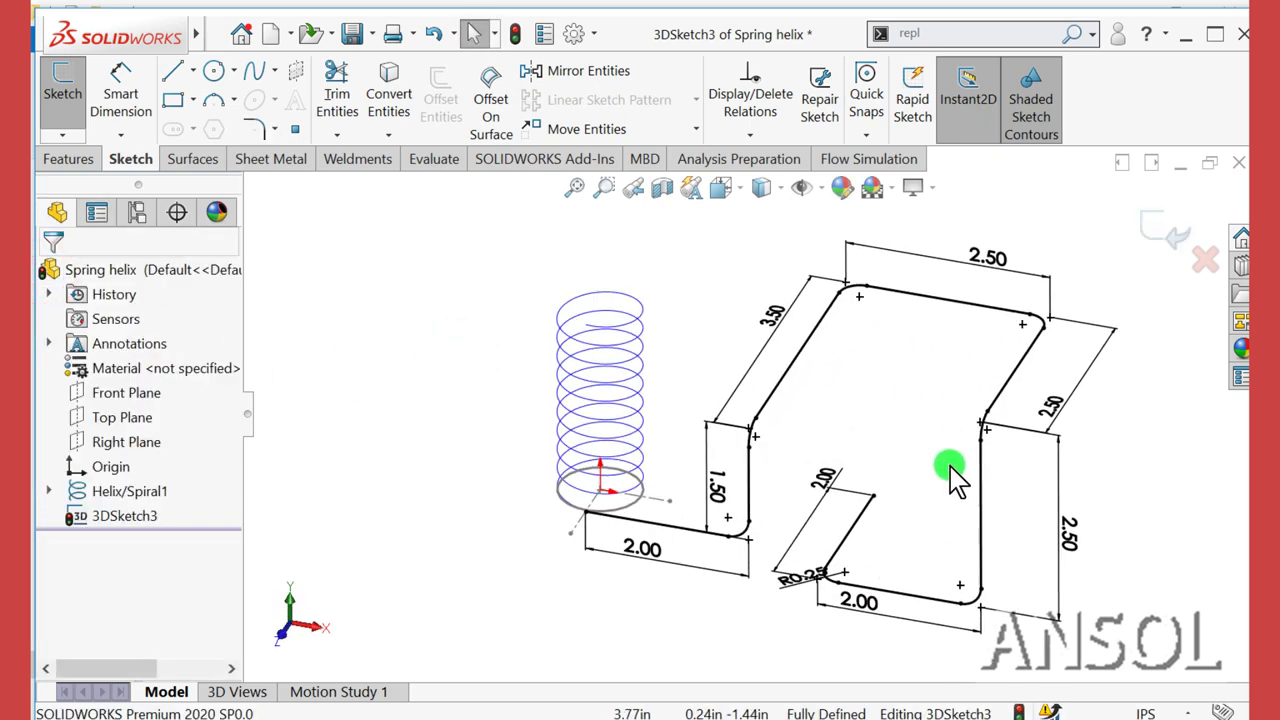
- Exit 3DSketch3 and select the filleted wire-lead path to check it
click(1168, 232)
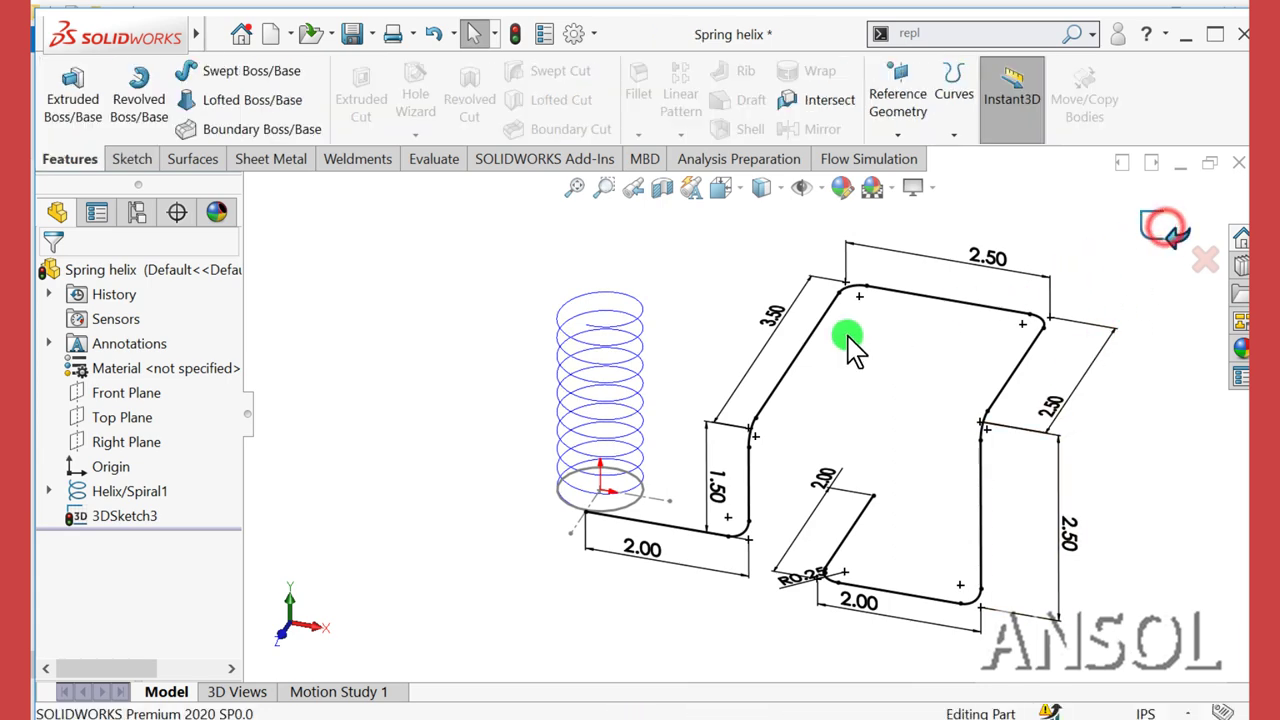
mouse_move(848, 337)
middle_down()
mouse_move(543, 406)
mouse_move(823, 451)
mouse_move(831, 389)
mouse_move(837, 460)
mouse_move(800, 514)
mouse_move(848, 429)
mouse_move(846, 489)
mouse_move(848, 437)
mouse_move(852, 458)
middle_up()
scroll(833, 458, down, 2)
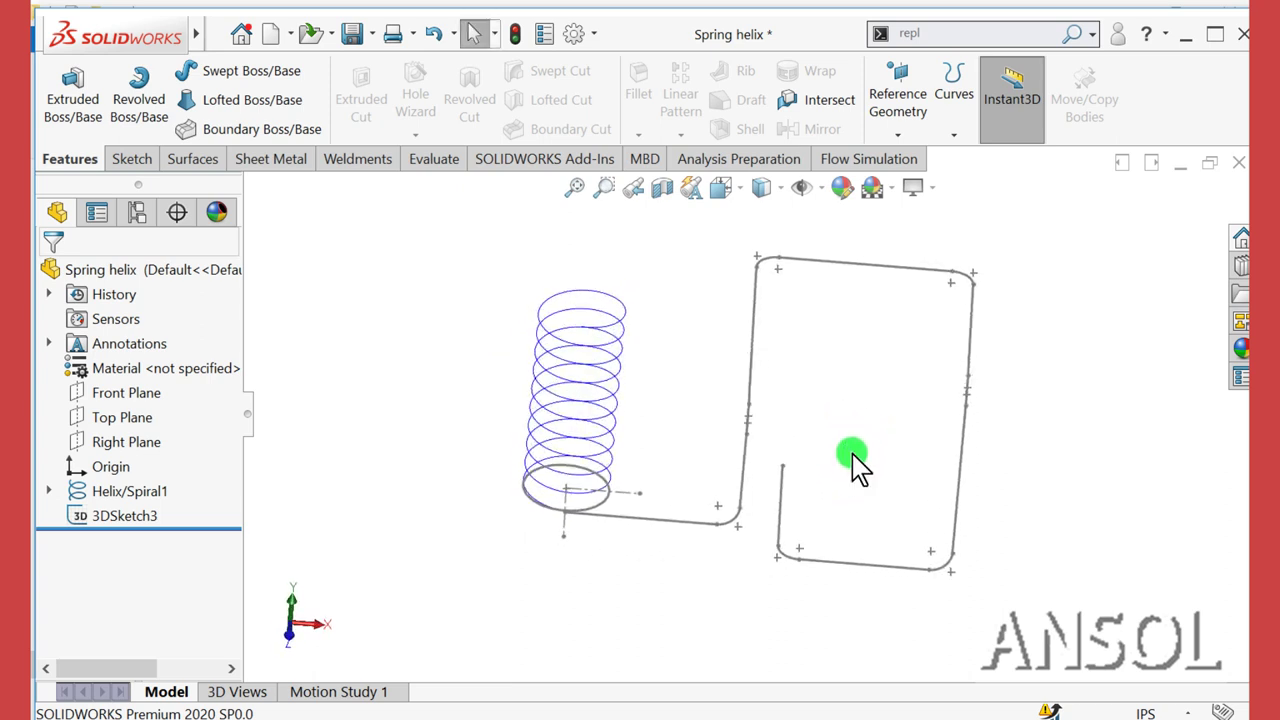
double_click(852, 455)
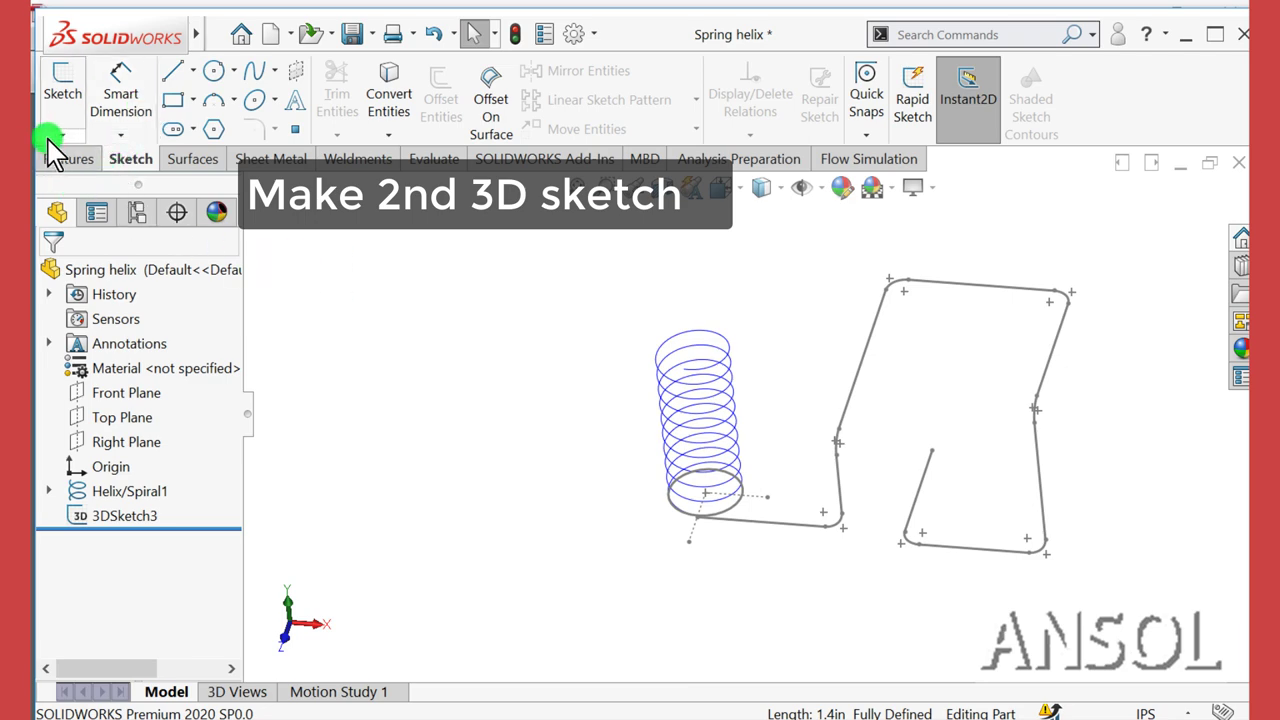
- Start a new 3D sketch and draw the first lead line out from the helix top
click(70, 185)
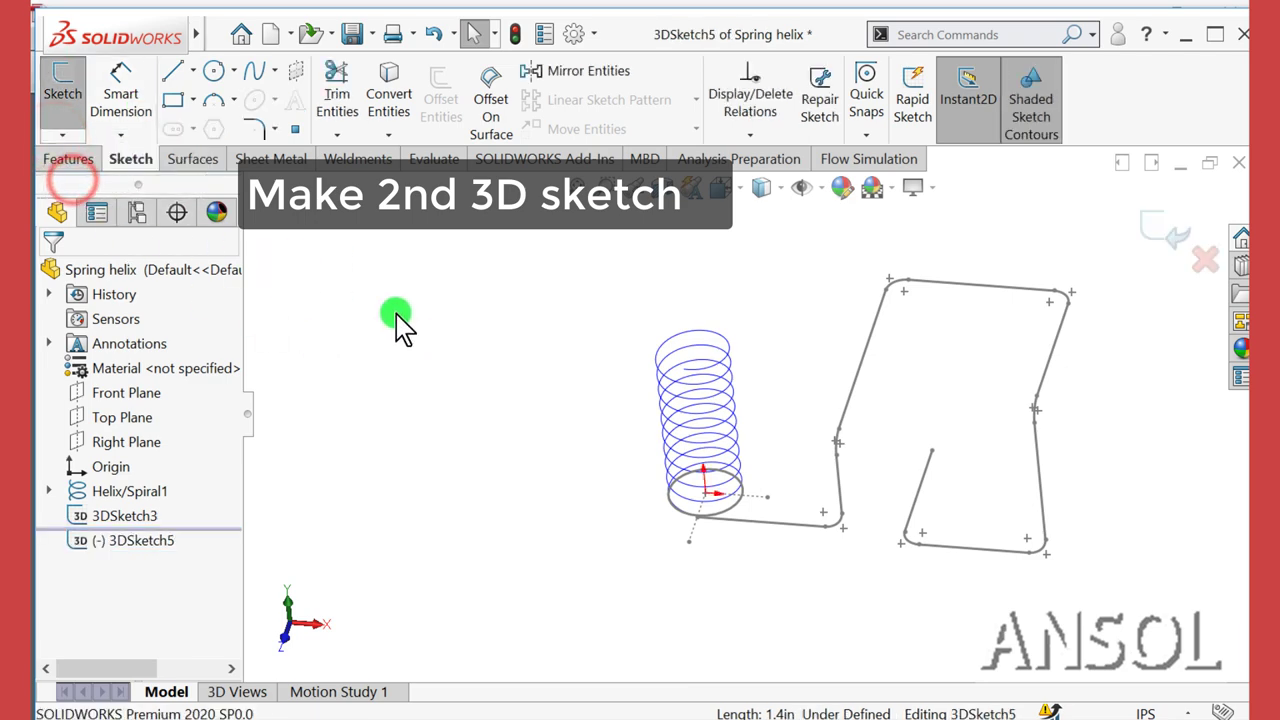
scroll(791, 349, down, 3)
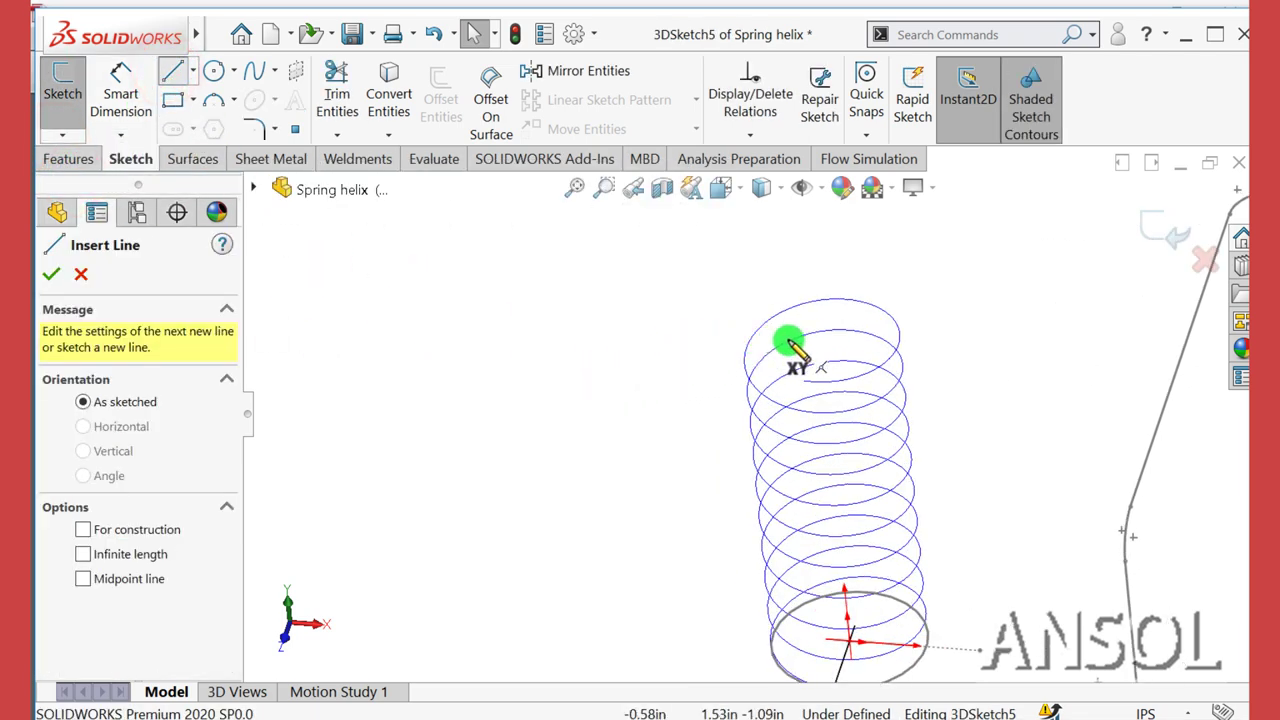
scroll(765, 390, down, 3)
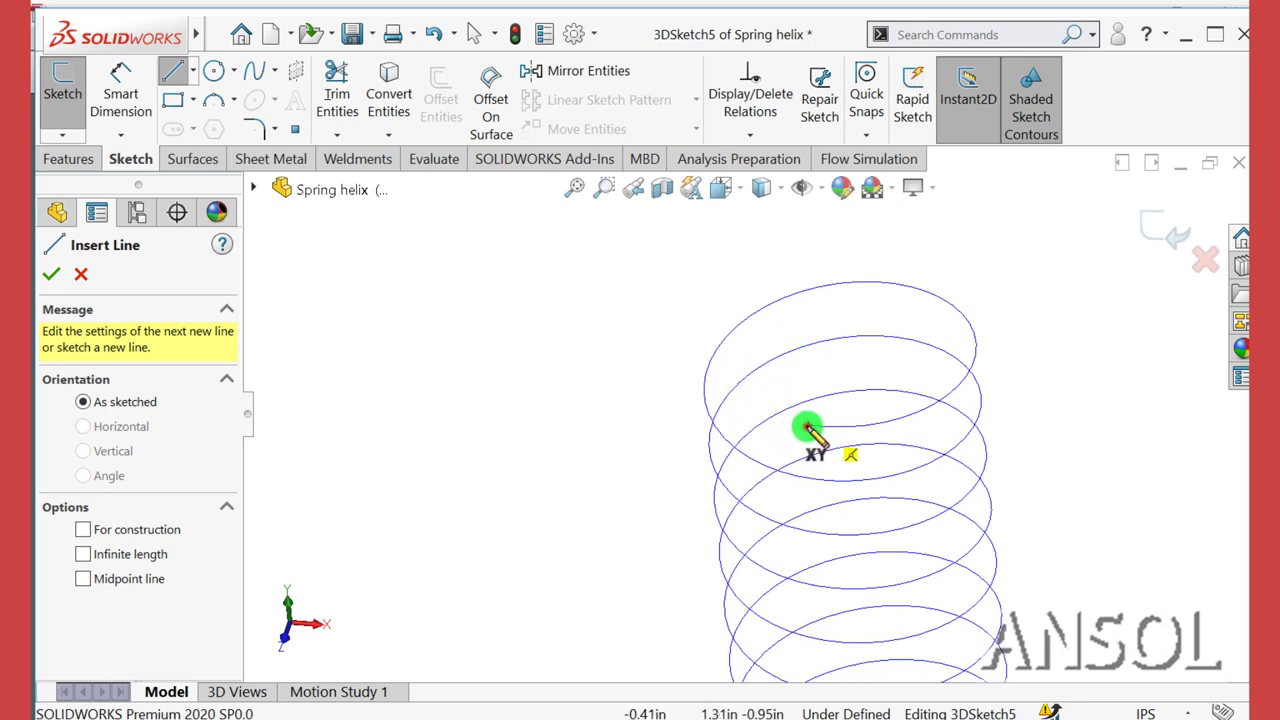
drag(808, 430, 505, 390)
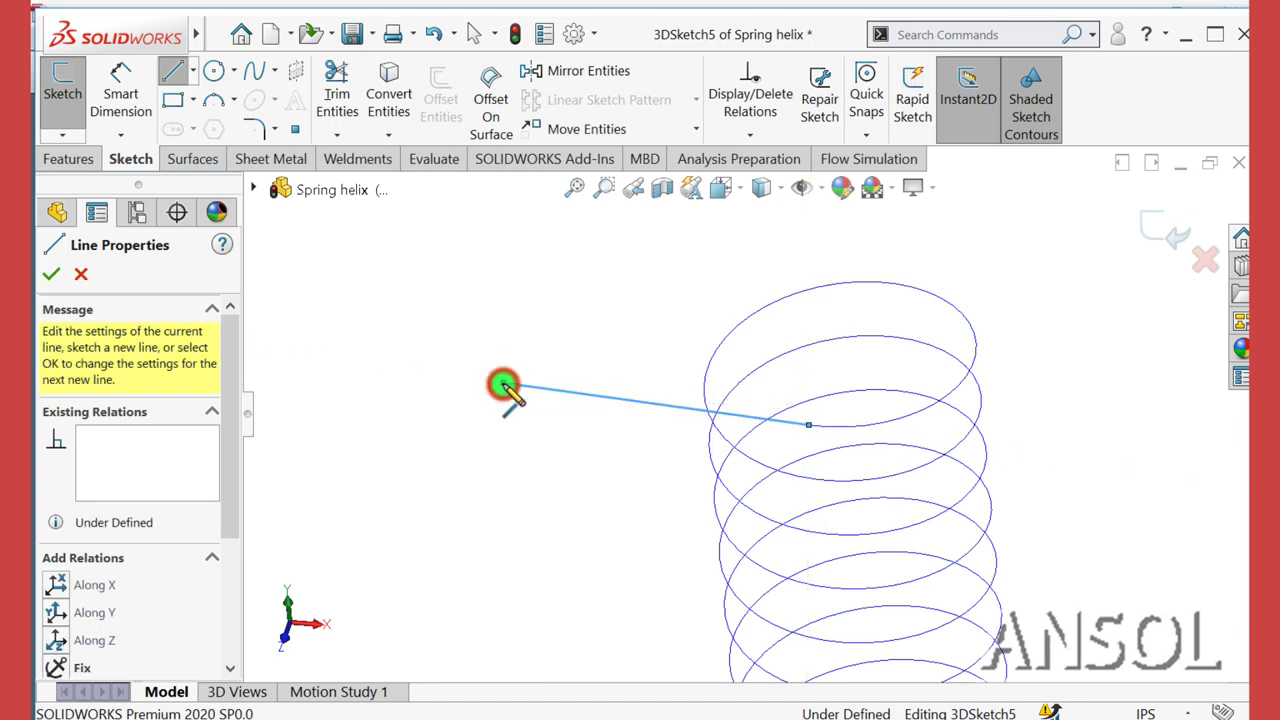
click(505, 386)
- Continue the lead with further connected line segments, including a 4.48 segment, then stop drawing
mouse_move(508, 378)
middle_down()
mouse_move(503, 429)
mouse_move(520, 470)
middle_up()
scroll(517, 485, up, 5)
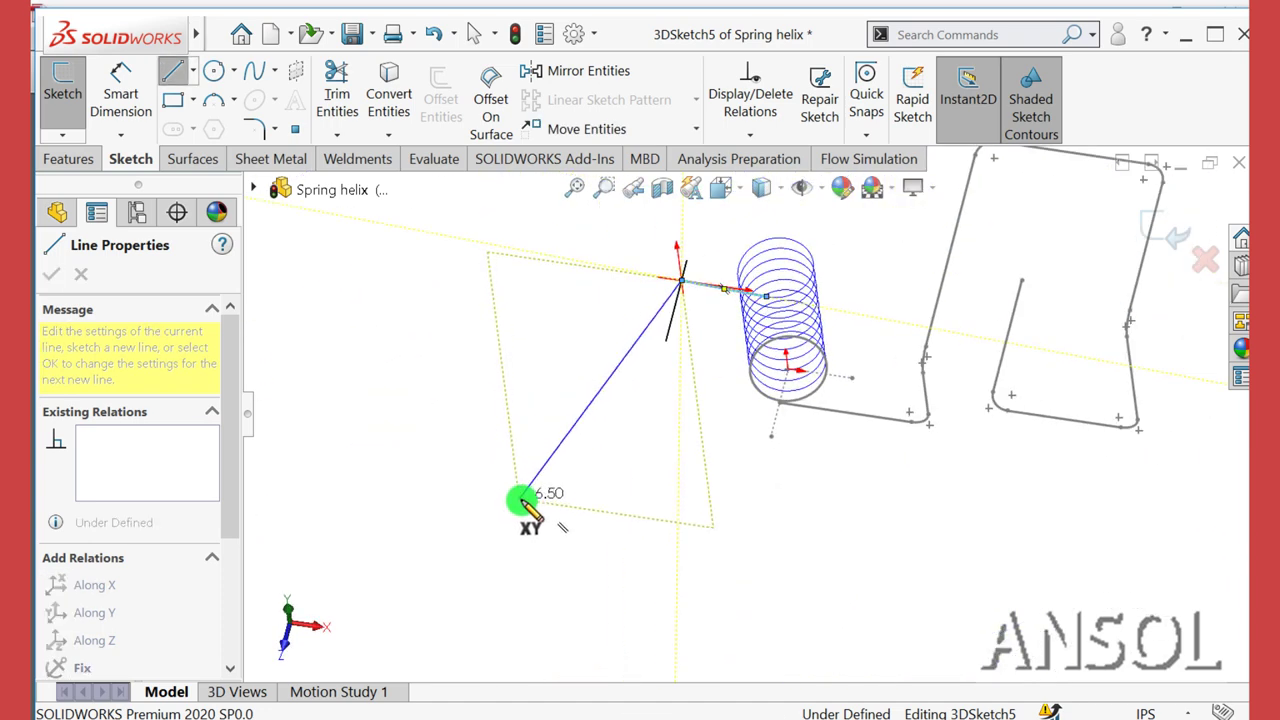
scroll(540, 505, up, 3)
mouse_move(563, 509)
middle_down()
mouse_move(715, 365)
mouse_move(737, 400)
middle_up()
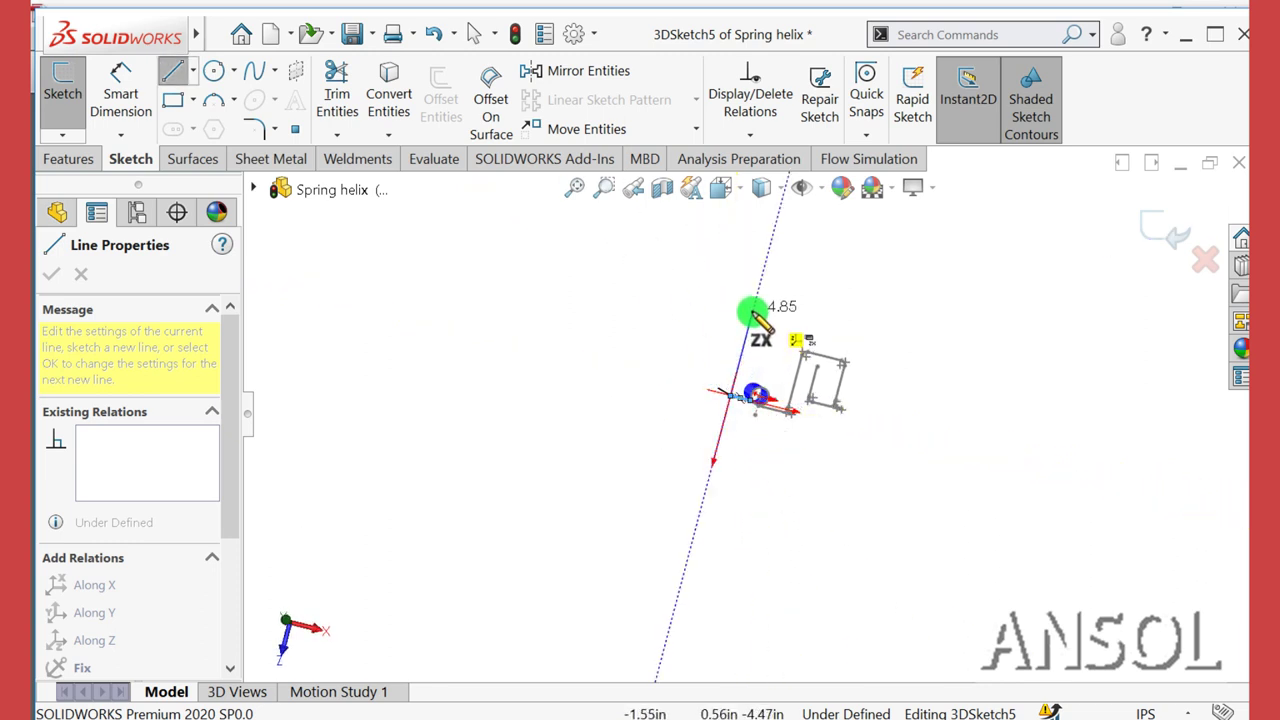
middle_drag(756, 312, 757, 338)
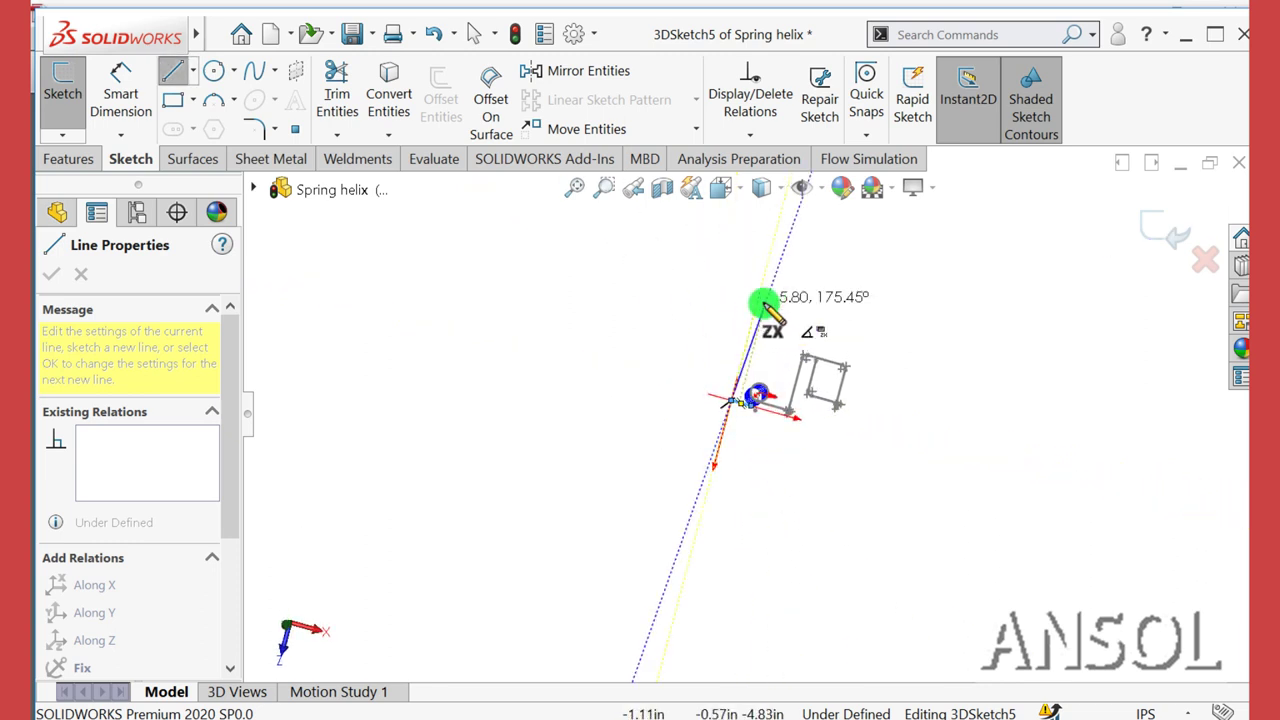
click(757, 304)
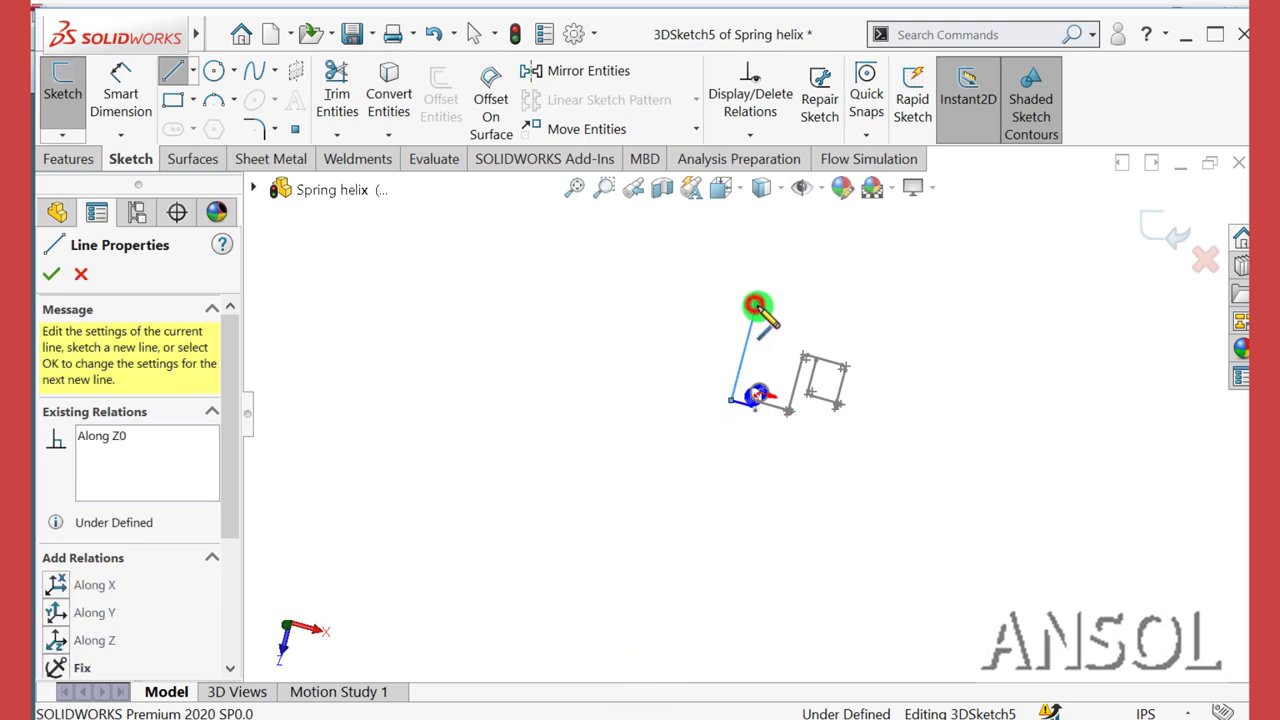
click(834, 326)
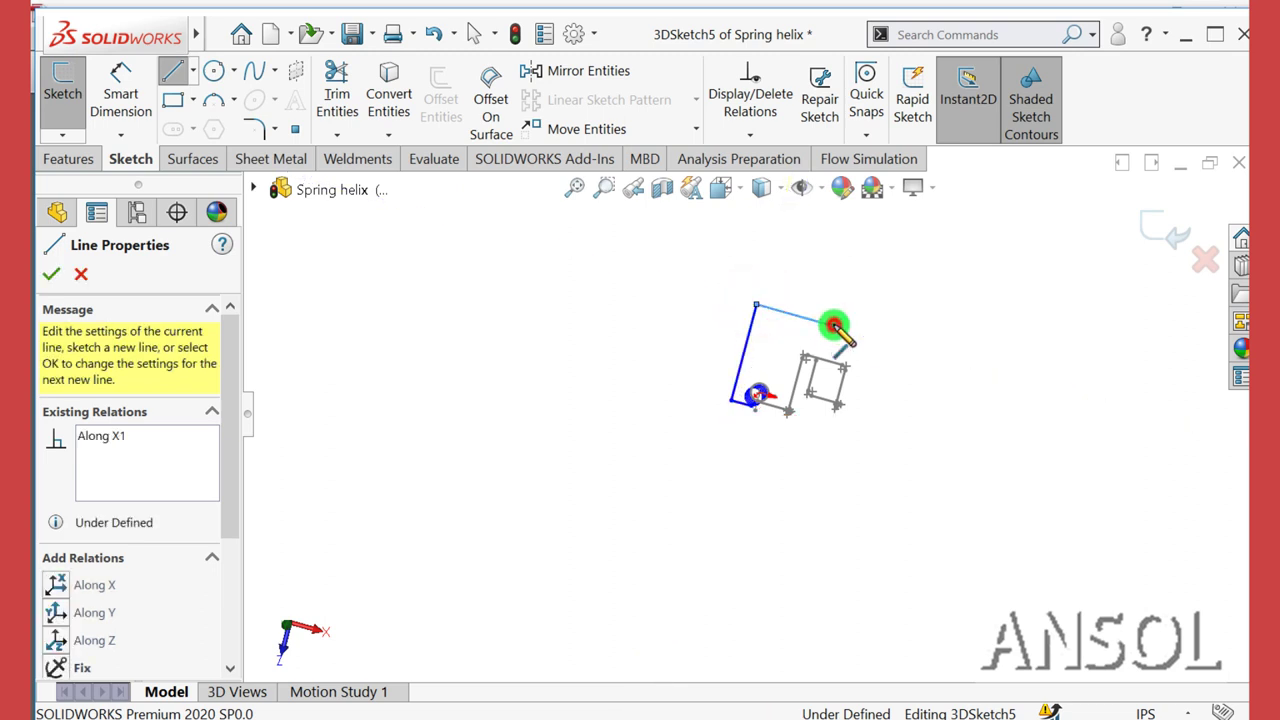
click(853, 248)
key(Escape)
mouse_move(737, 423)
middle_down()
mouse_move(747, 308)
mouse_move(684, 516)
mouse_move(646, 583)
mouse_move(610, 575)
middle_up()
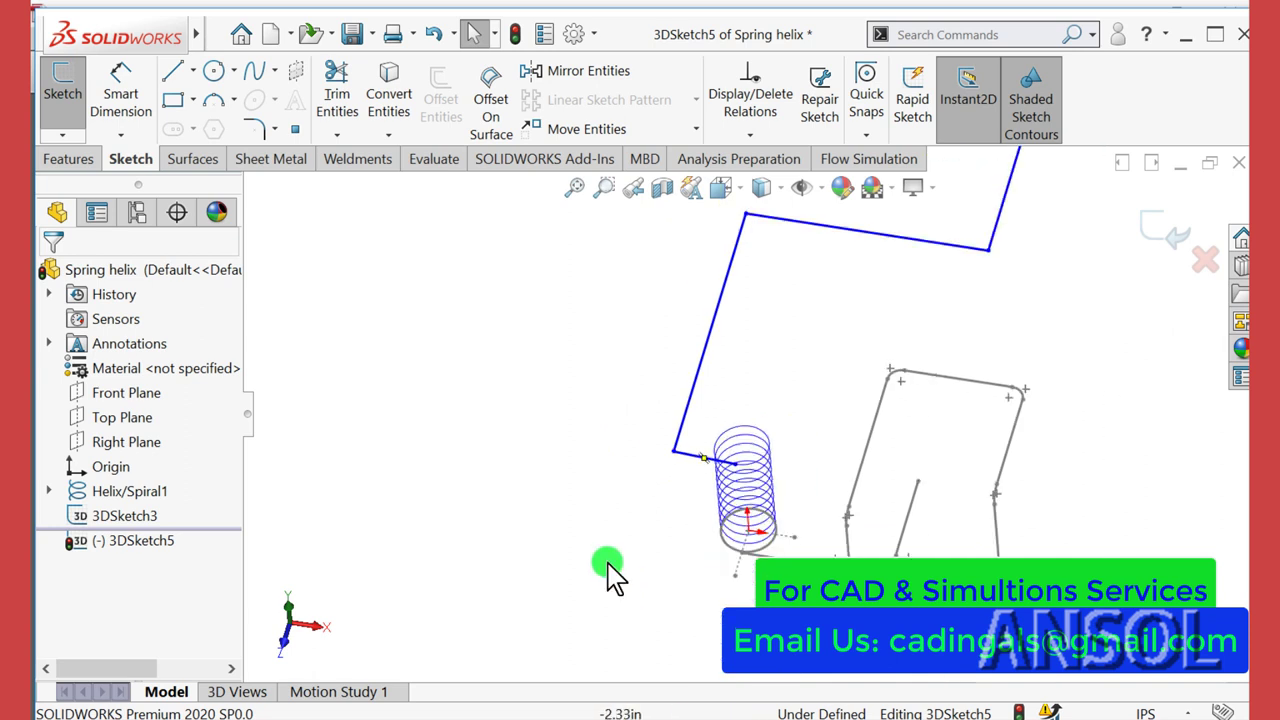
- Dimension the short lead line to 0.75 in and the upright line to 1.5 in
click(120, 88)
click(687, 455)
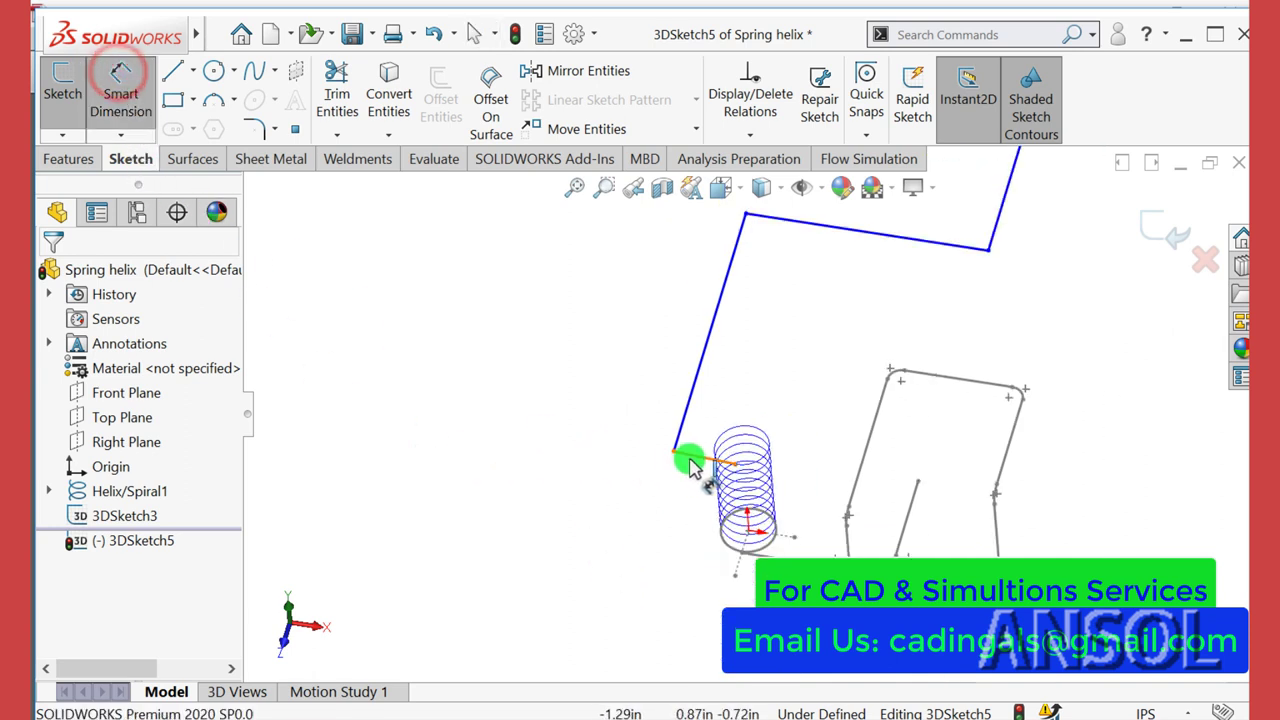
click(675, 515)
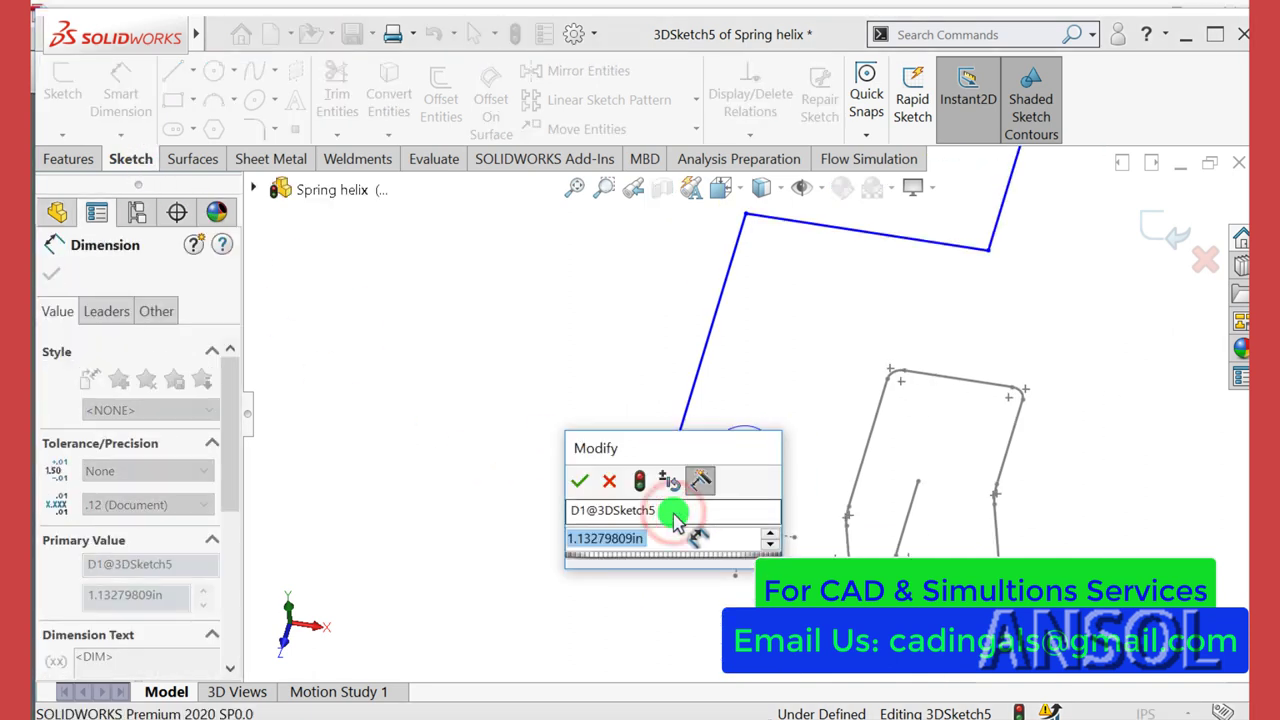
text(0.75)
key(Return)
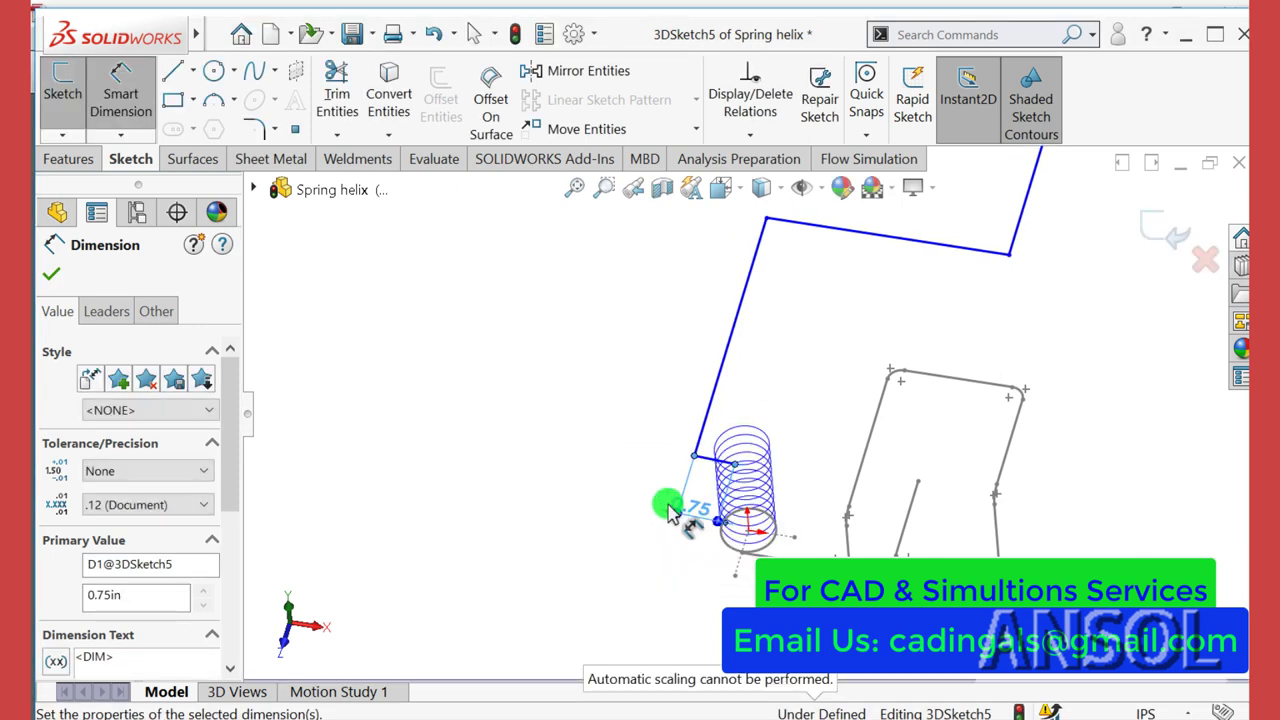
click(708, 395)
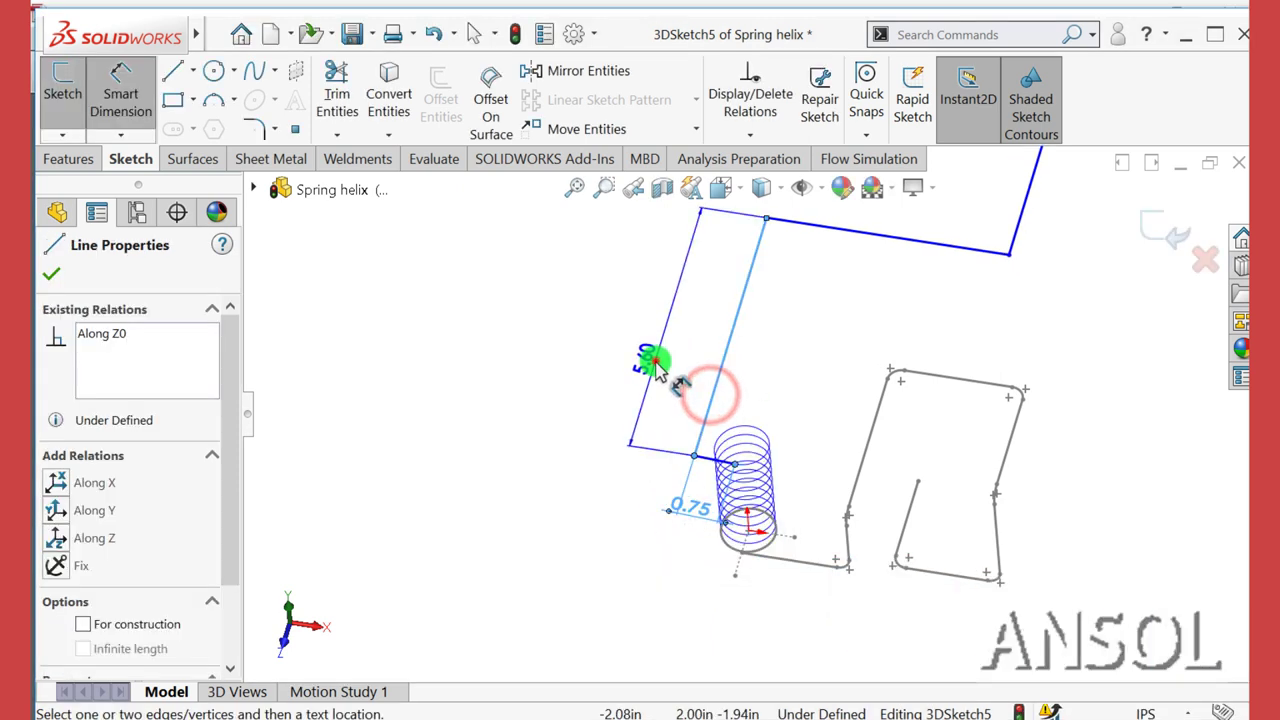
click(655, 366)
text(1)
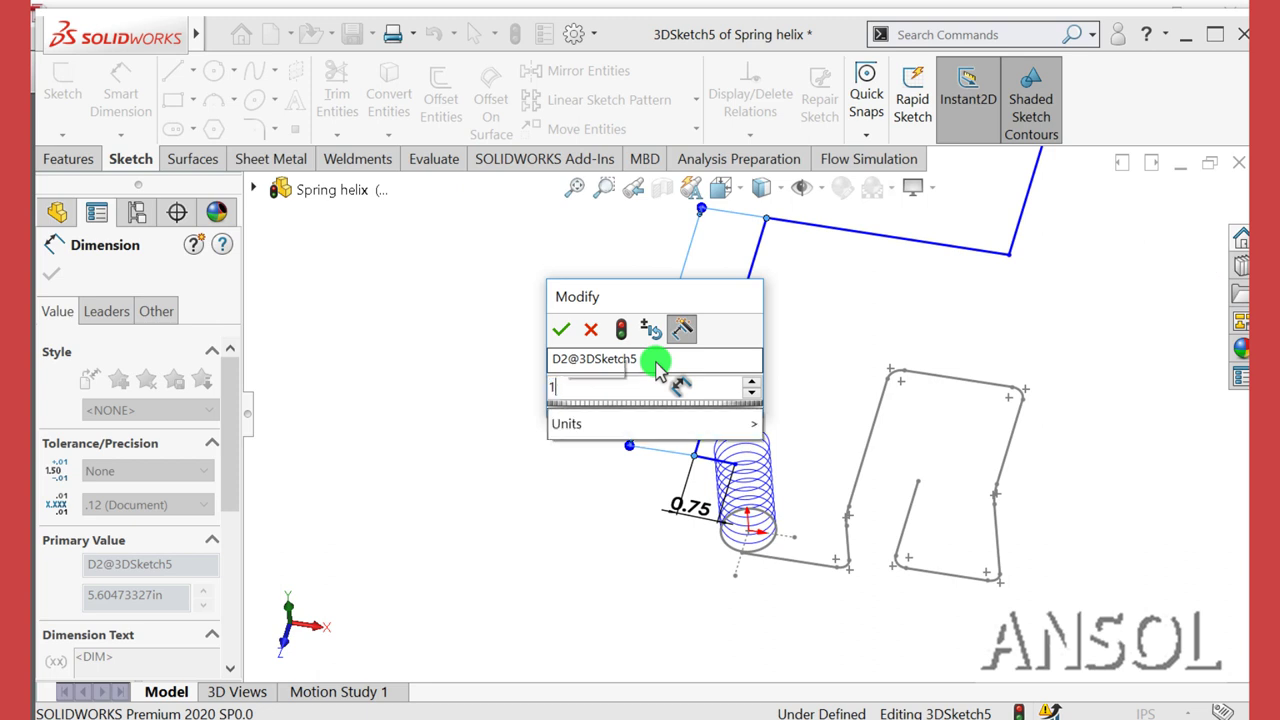
text(.5)
key(Return)
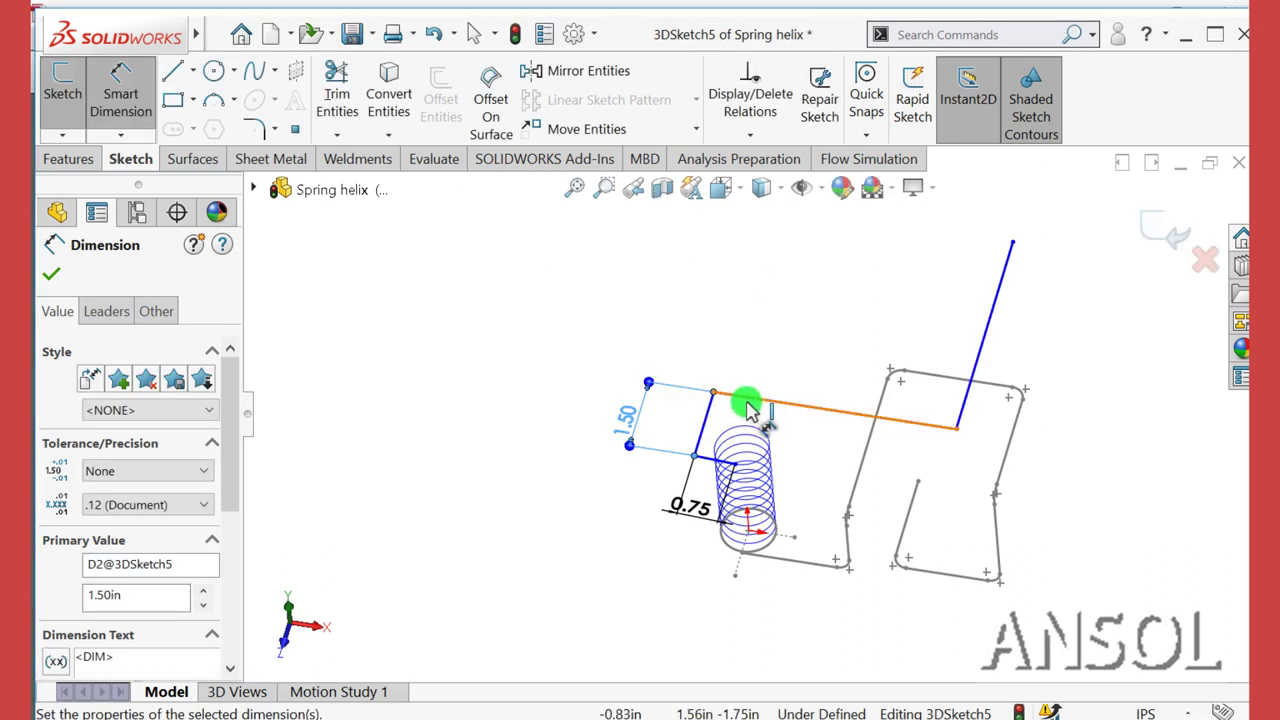
- Dimension the remaining two lead lines to 2.5 in and 3 in
click(759, 404)
click(797, 364)
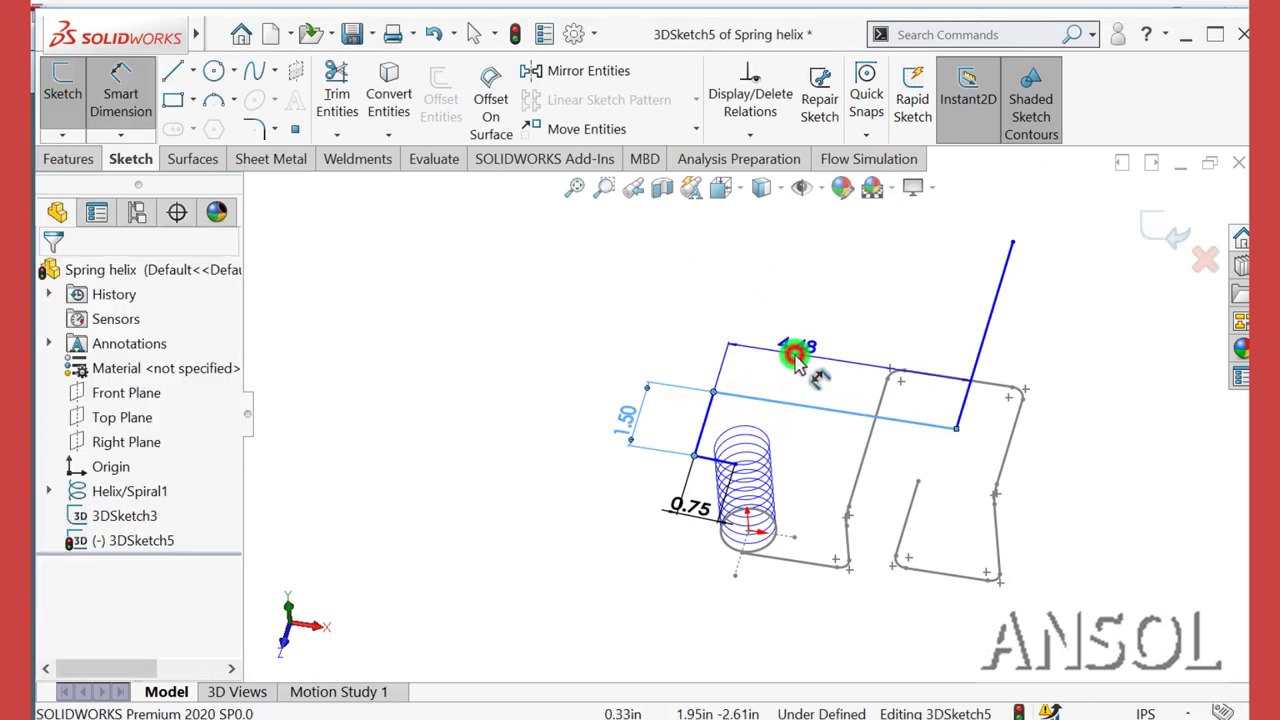
text(2.5)
key(Return)
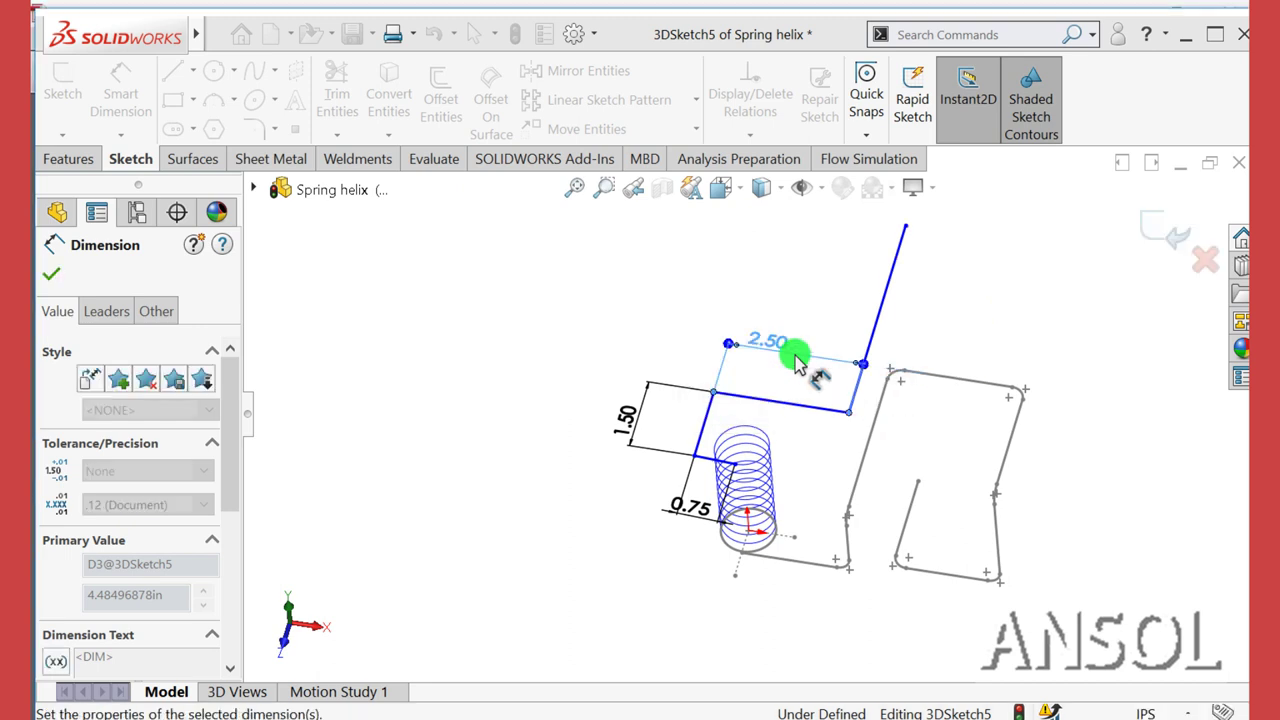
click(880, 308)
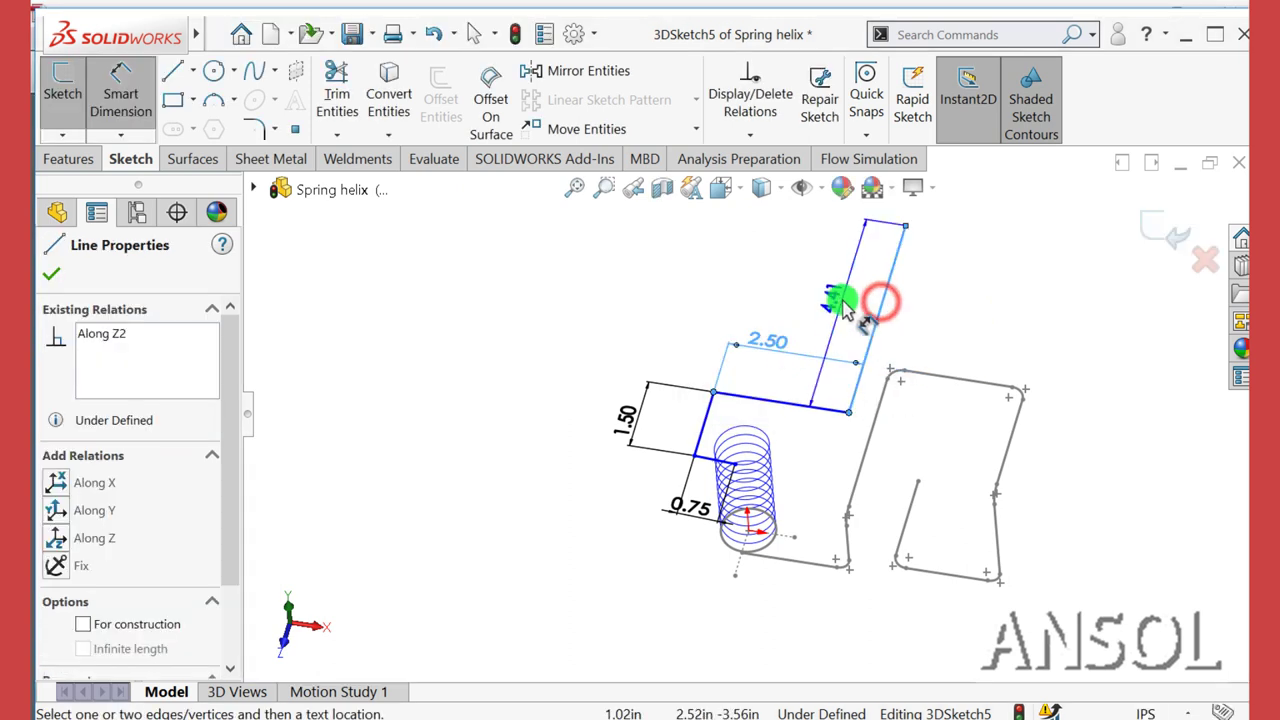
click(845, 302)
text(3)
key(Return)
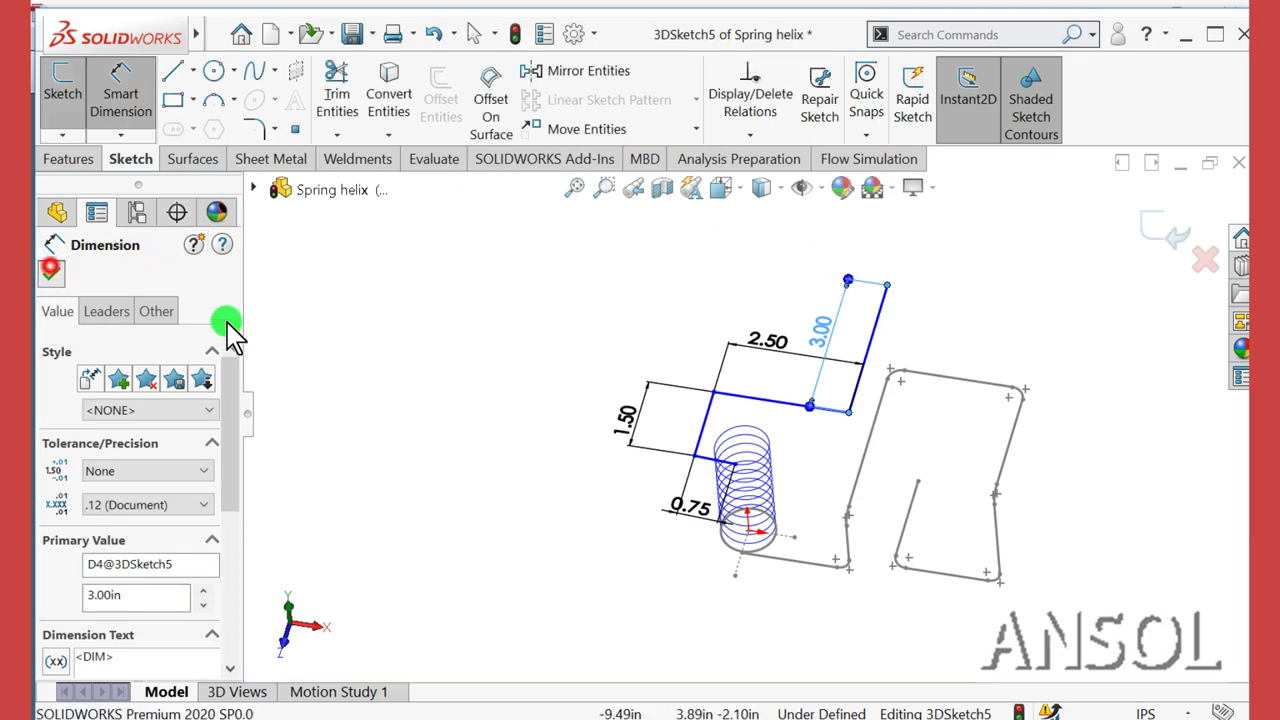
click(431, 363)
scroll(749, 471, down, 2)
scroll(727, 508, down, 3)
- Add a tangent relation between the short lead line and the helix edge
scroll(725, 505, down, 3)
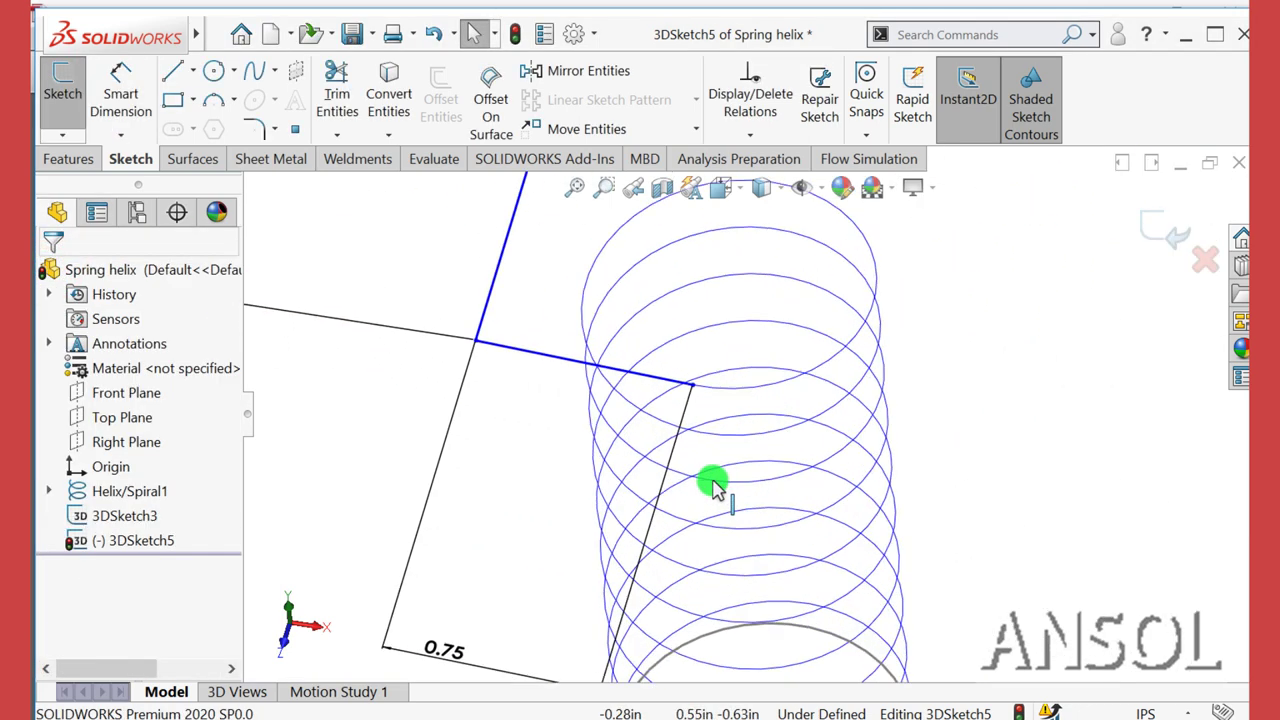
click(548, 360)
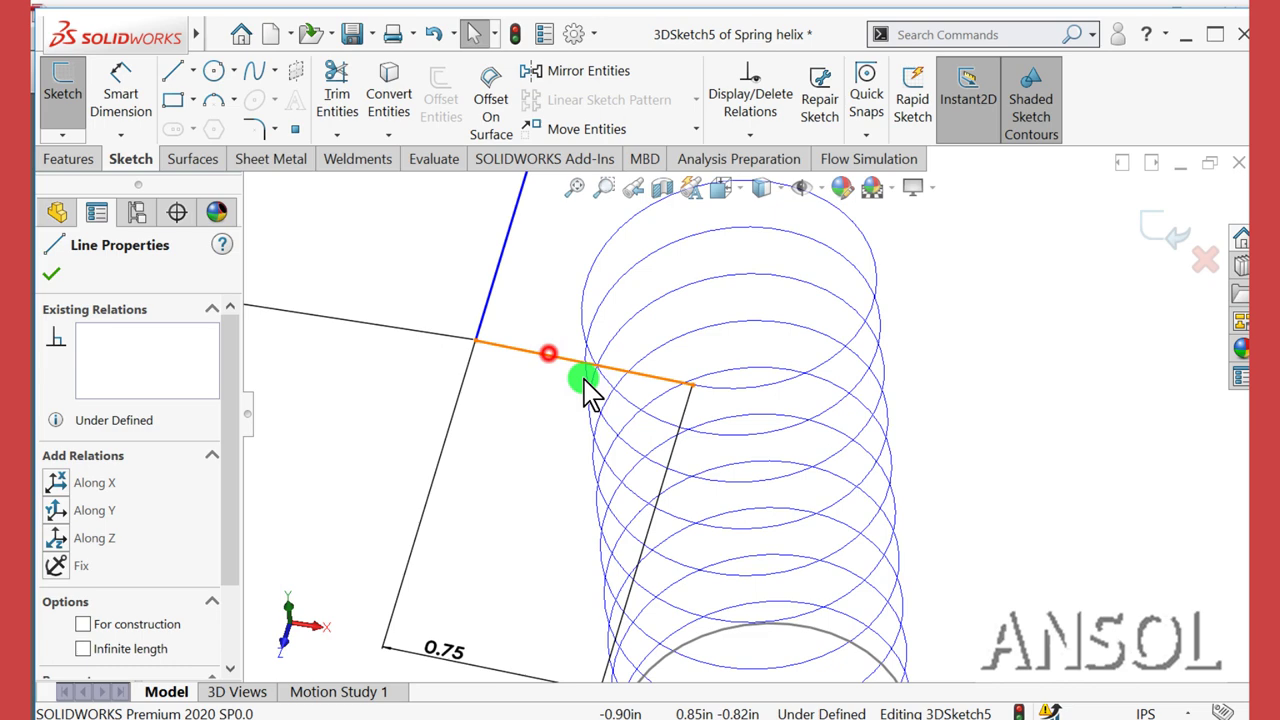
ctrl+click(753, 390)
click(790, 308)
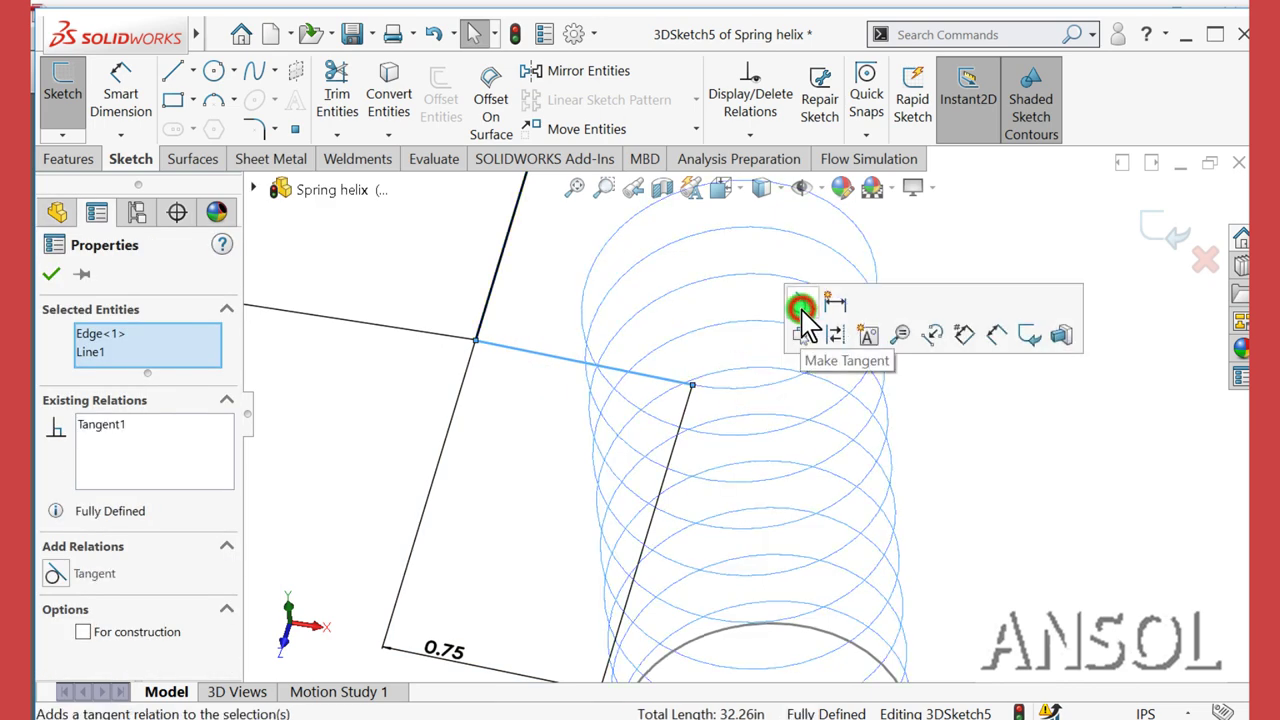
click(1020, 466)
scroll(912, 472, up, 1)
scroll(700, 505, up, 3)
scroll(737, 508, up, 2)
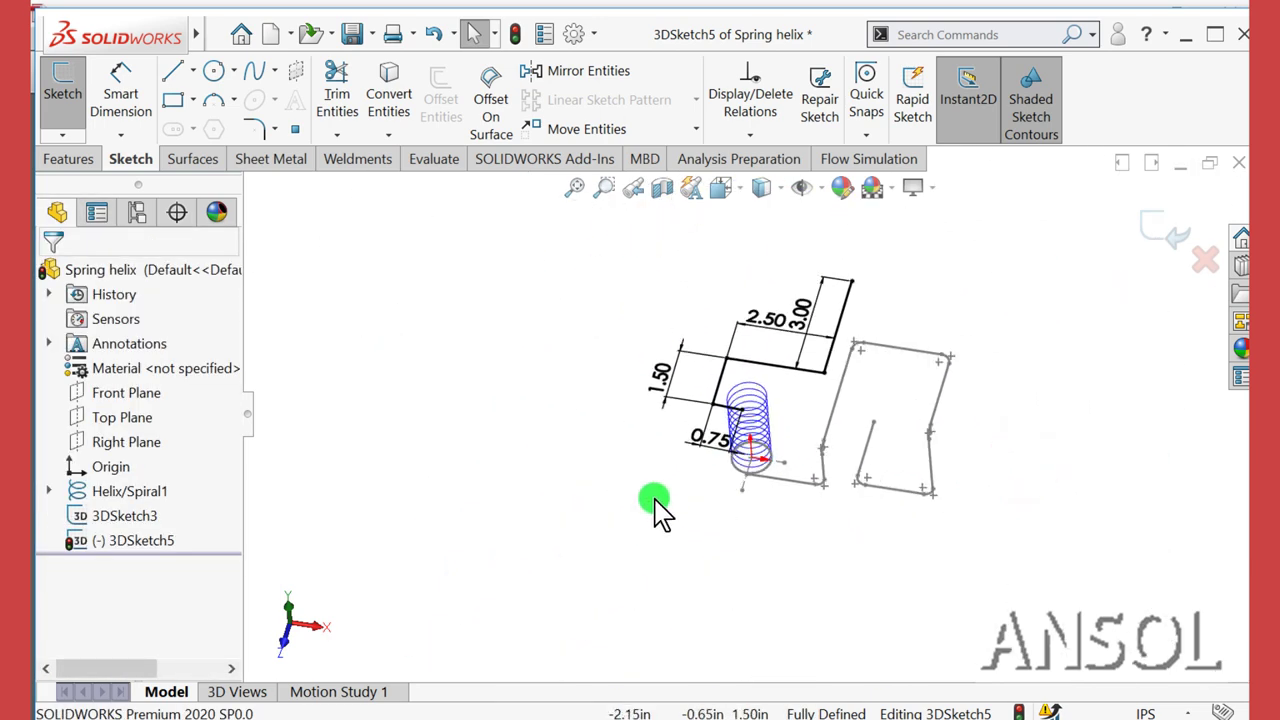
mouse_move(790, 390)
middle_down()
mouse_move(794, 377)
mouse_move(771, 414)
mouse_move(777, 475)
middle_up()
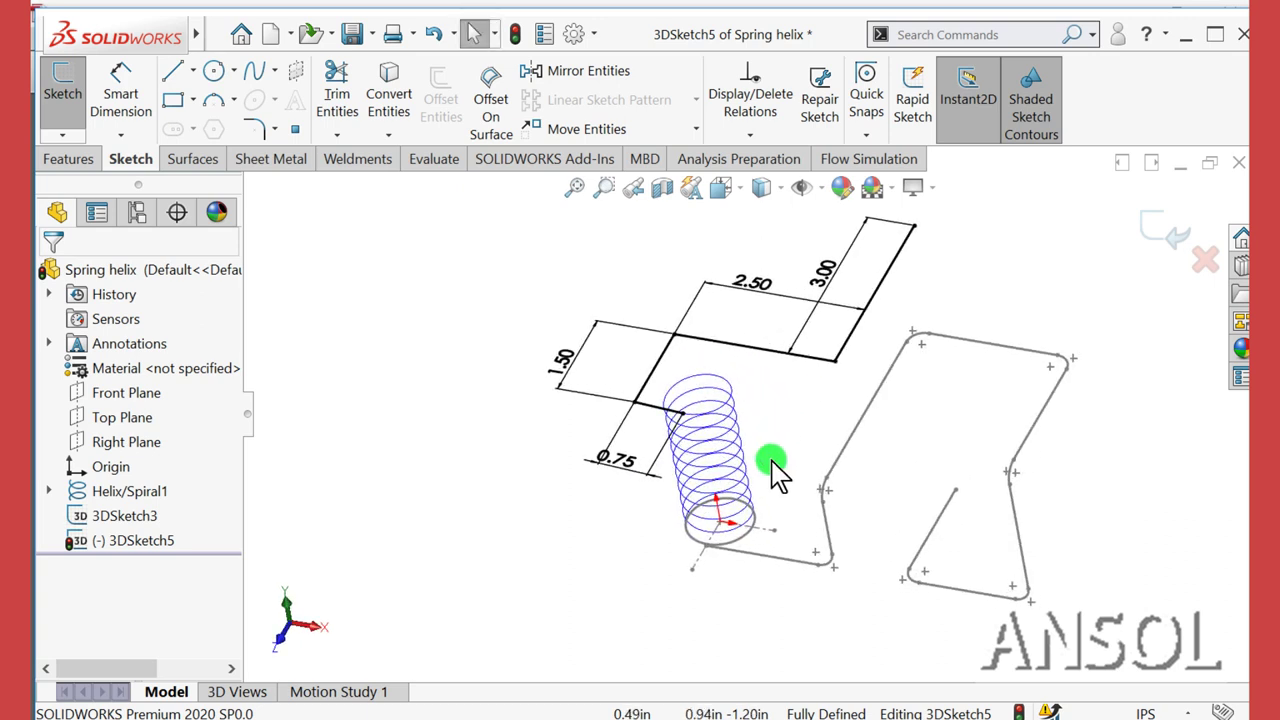
- Round the three corners of the upper lead with 0.25 in sketch fillets
click(260, 130)
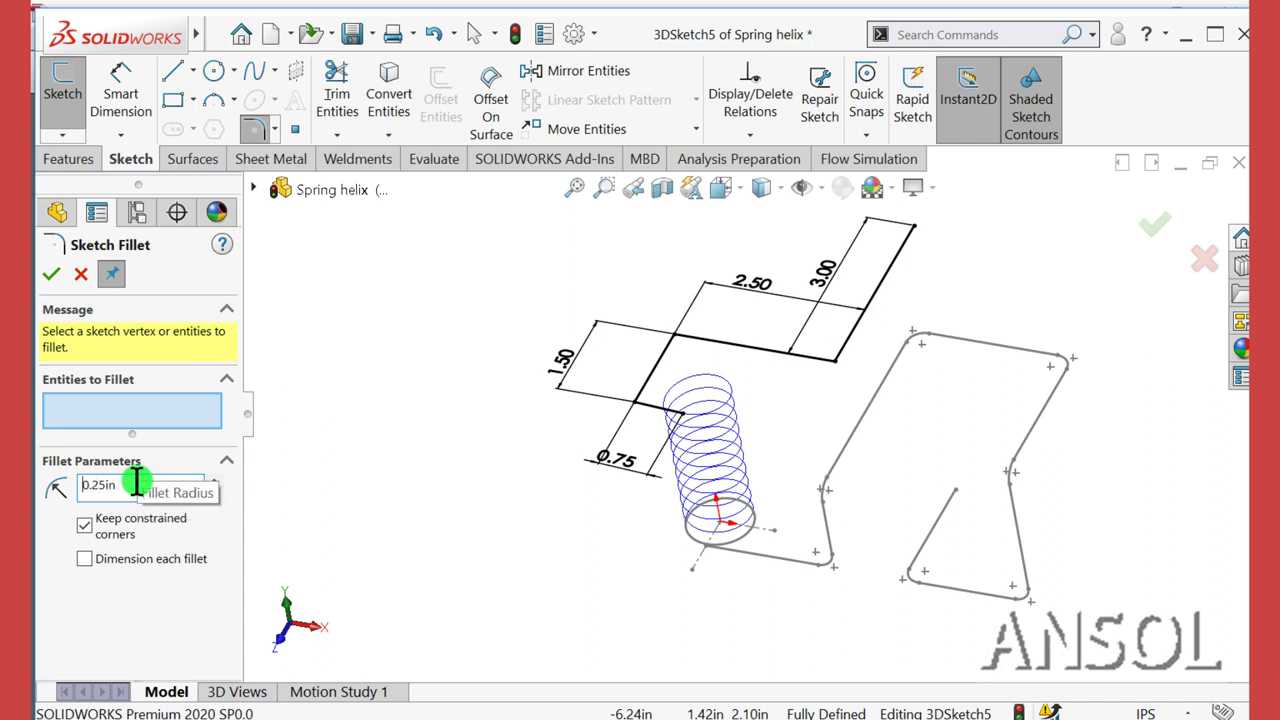
click(651, 401)
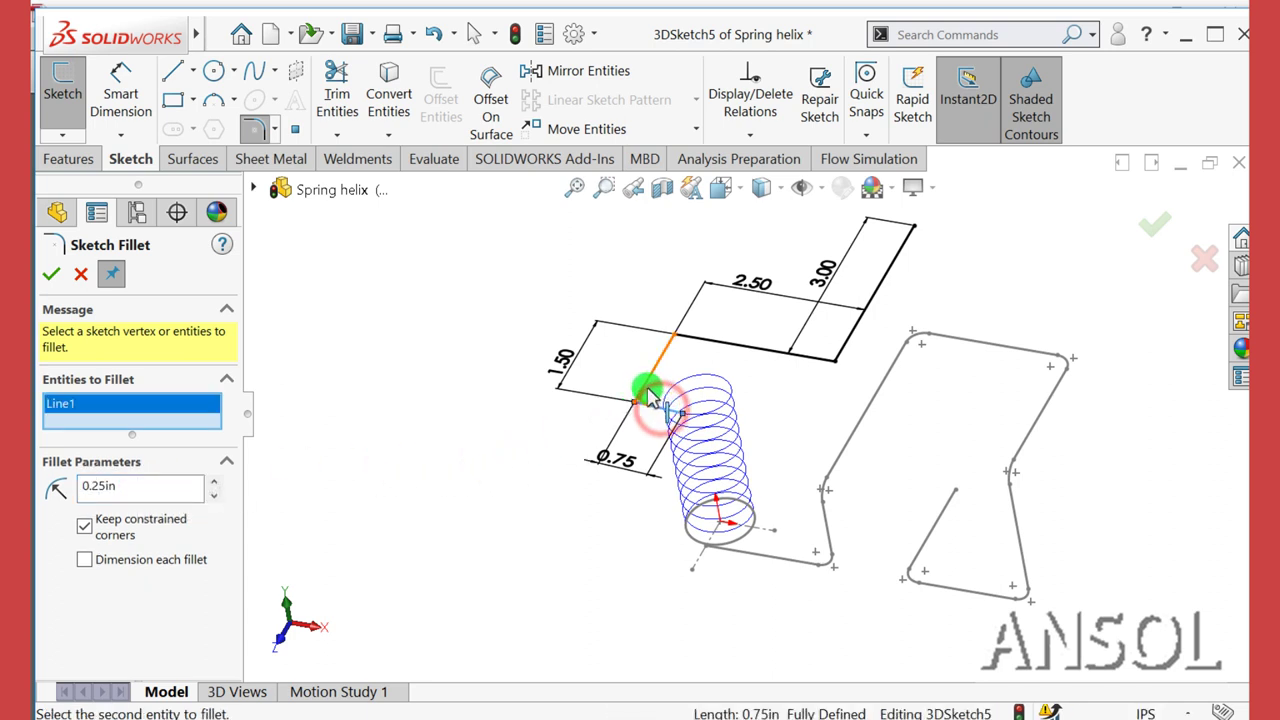
click(645, 391)
click(663, 356)
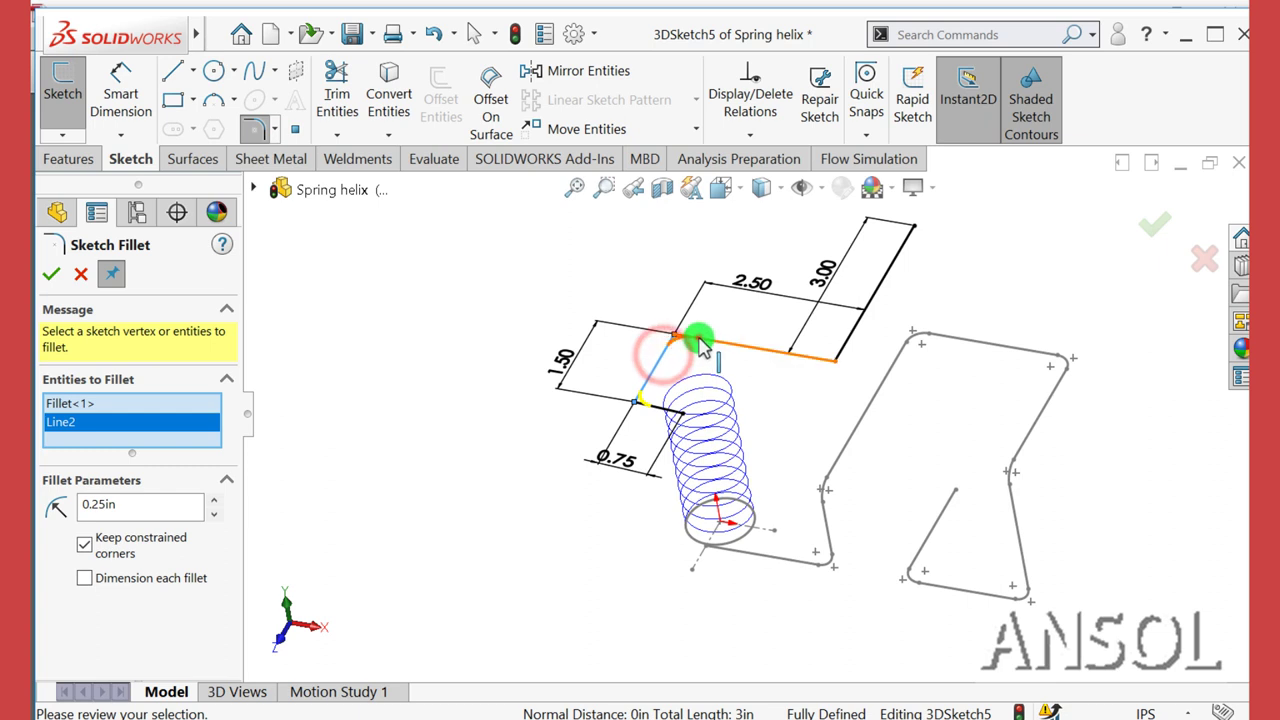
click(700, 345)
click(773, 351)
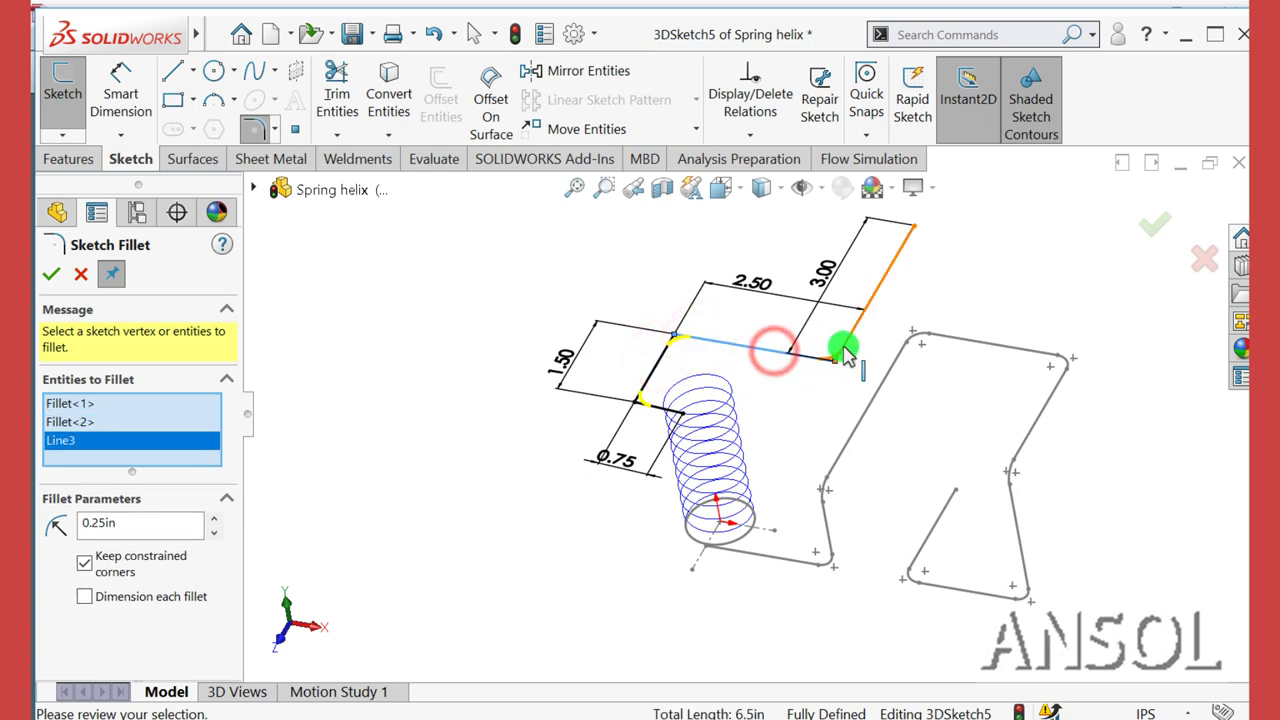
click(845, 352)
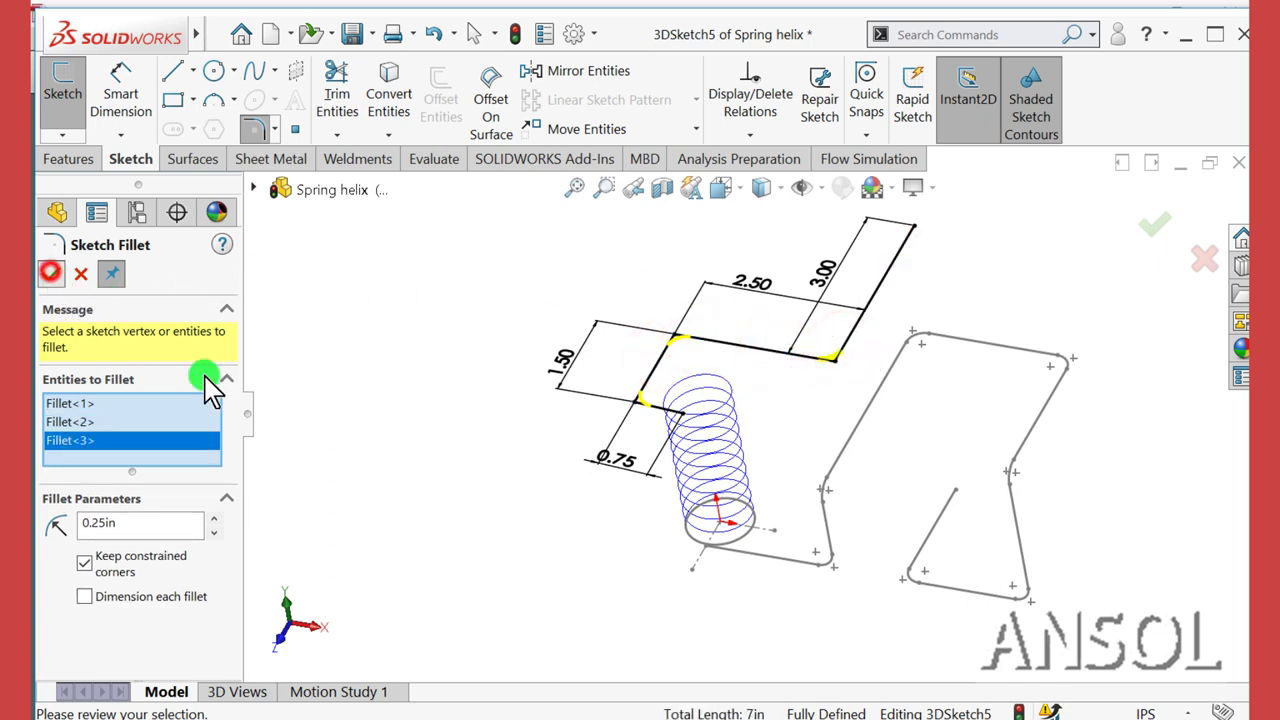
click(47, 280)
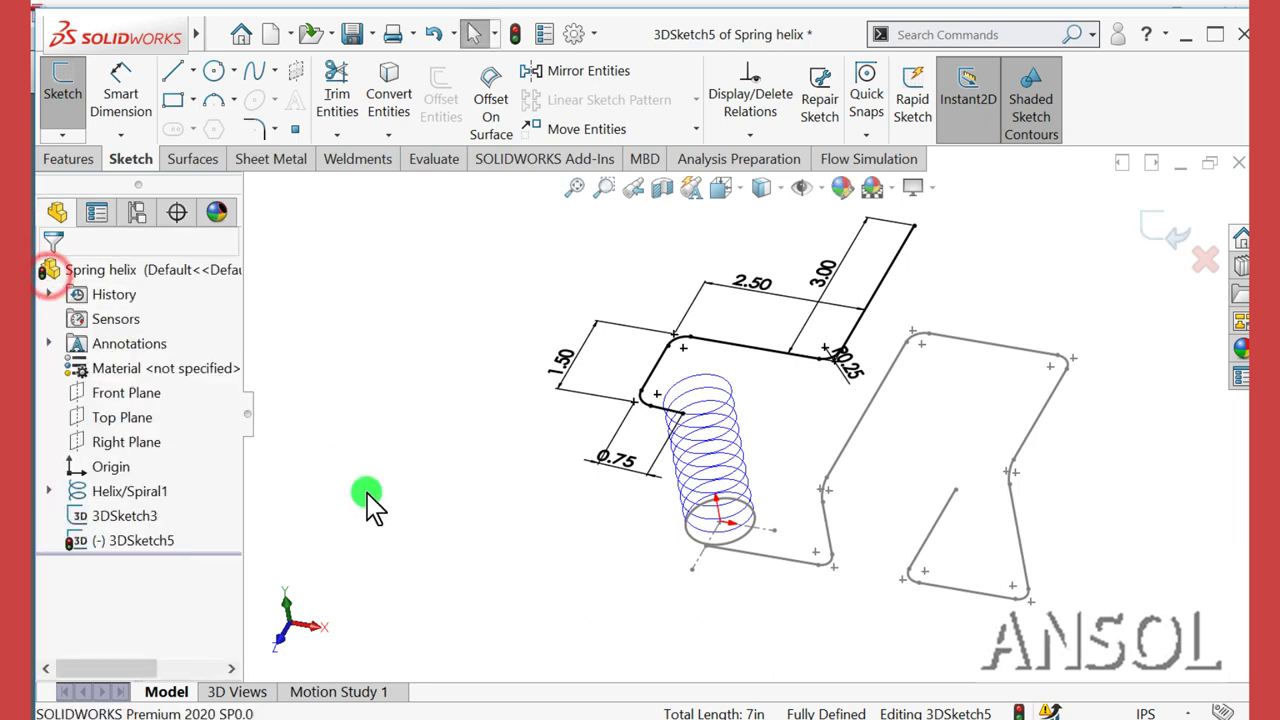
- Exit 3DSketch5 and orbit the view of the sketches
click(1160, 240)
mouse_move(606, 523)
middle_down()
mouse_move(820, 409)
mouse_move(1020, 443)
middle_up()
mouse_move(925, 470)
middle_down()
mouse_move(937, 351)
mouse_move(891, 420)
middle_up()
scroll(891, 420, down, 3)
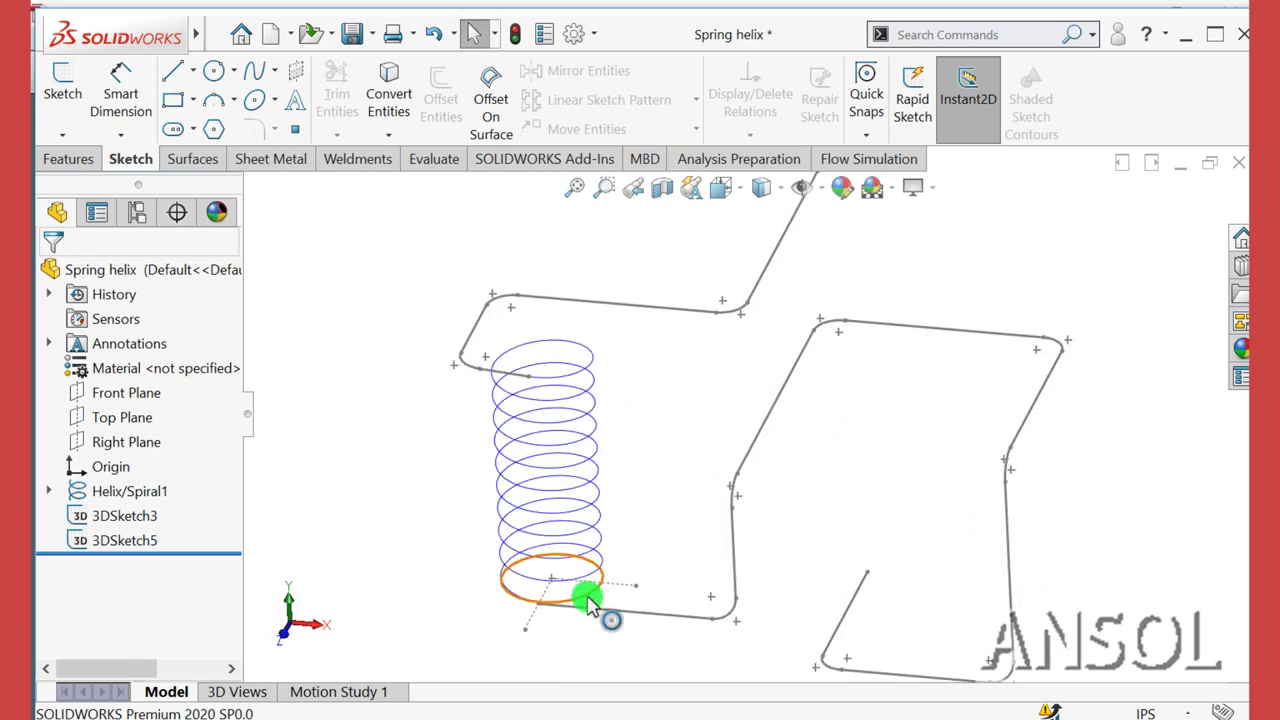
- Hide and then re-show the helix base circle Sketch1, then select a line of 3DSketch3
click(588, 603)
click(663, 545)
click(400, 518)
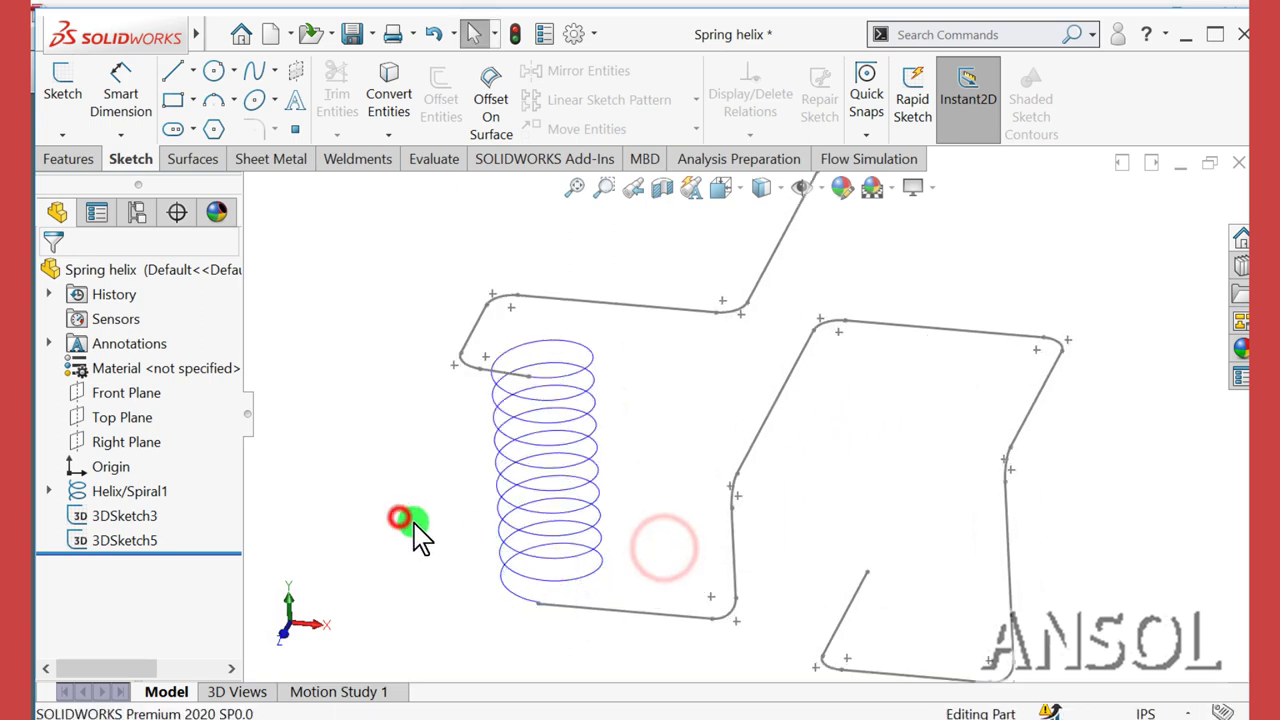
mouse_move(503, 532)
middle_down()
mouse_move(517, 455)
mouse_move(495, 547)
middle_up()
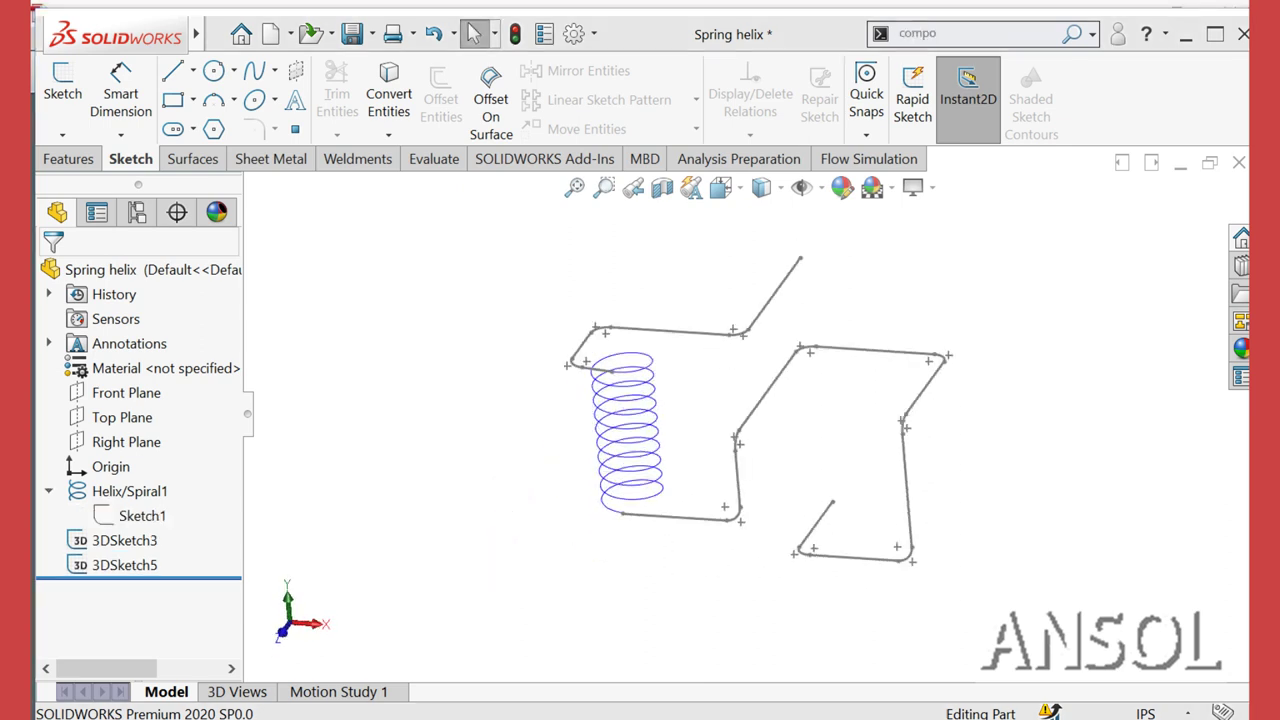
click(143, 518)
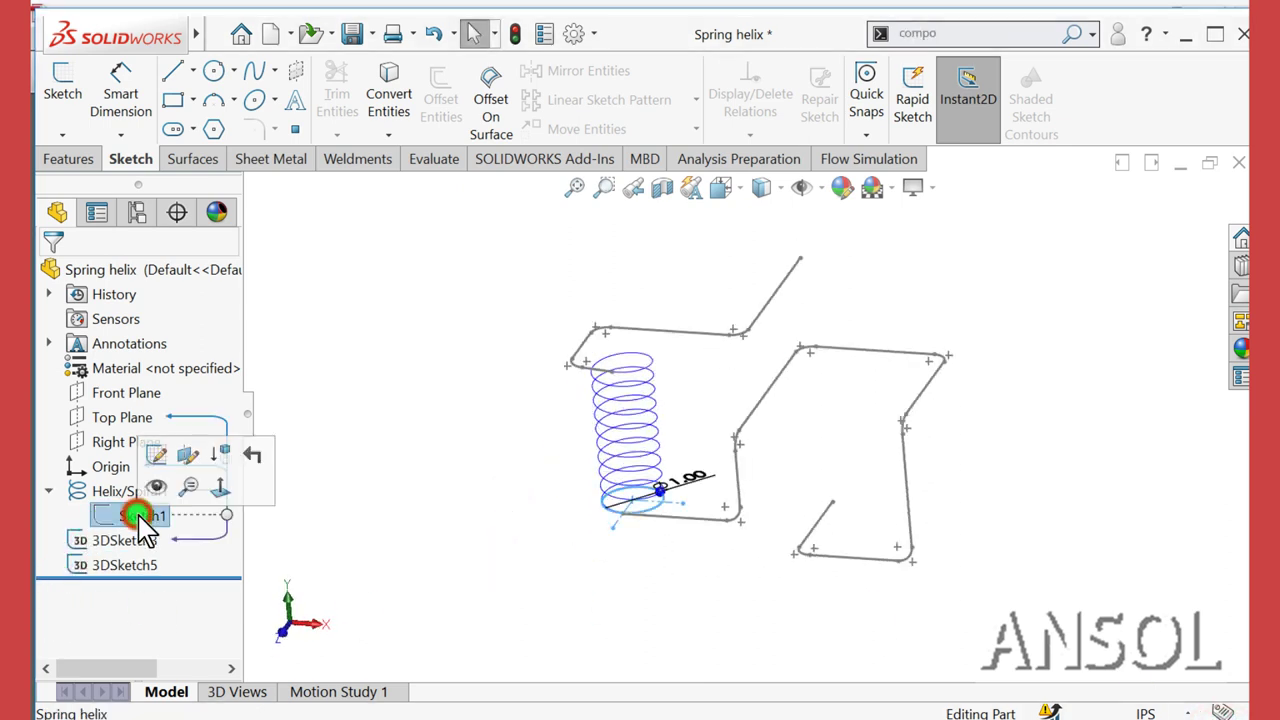
click(163, 486)
click(417, 509)
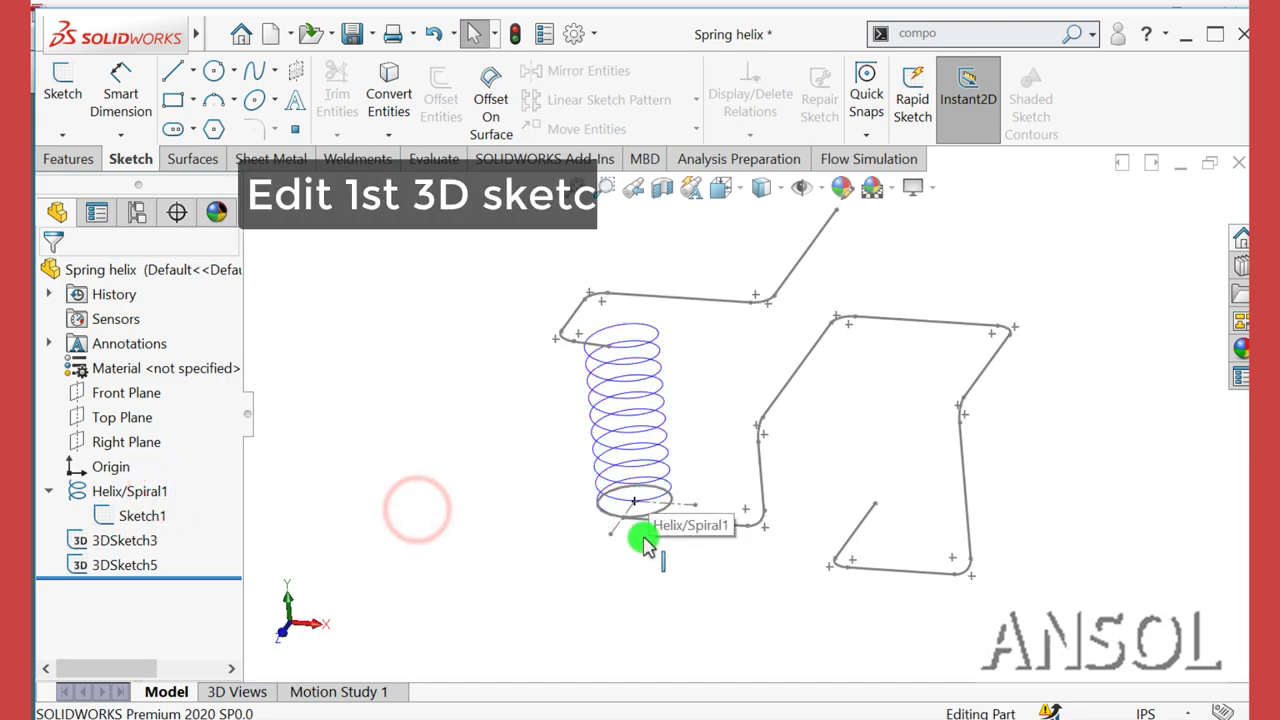
click(690, 522)
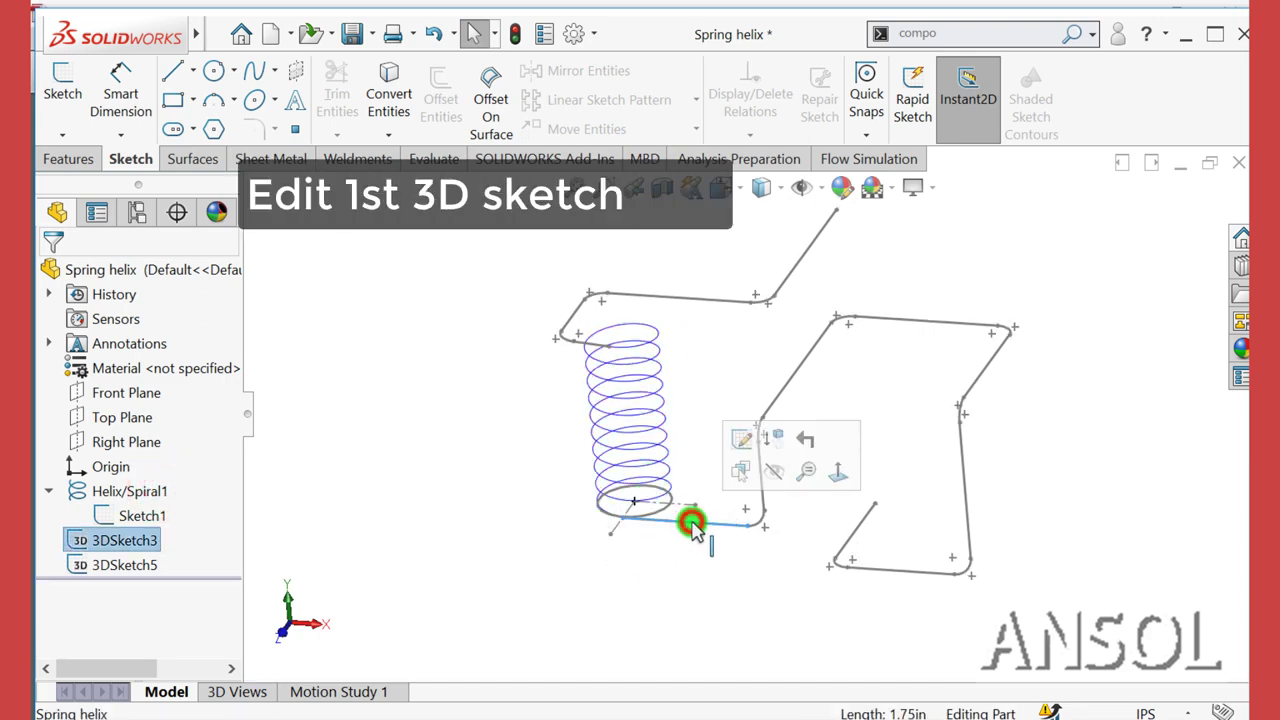
- Edit 3DSketch3 and delete the midpoint relation on the lead's start point
click(741, 440)
scroll(600, 528, down, 3)
scroll(677, 500, down, 3)
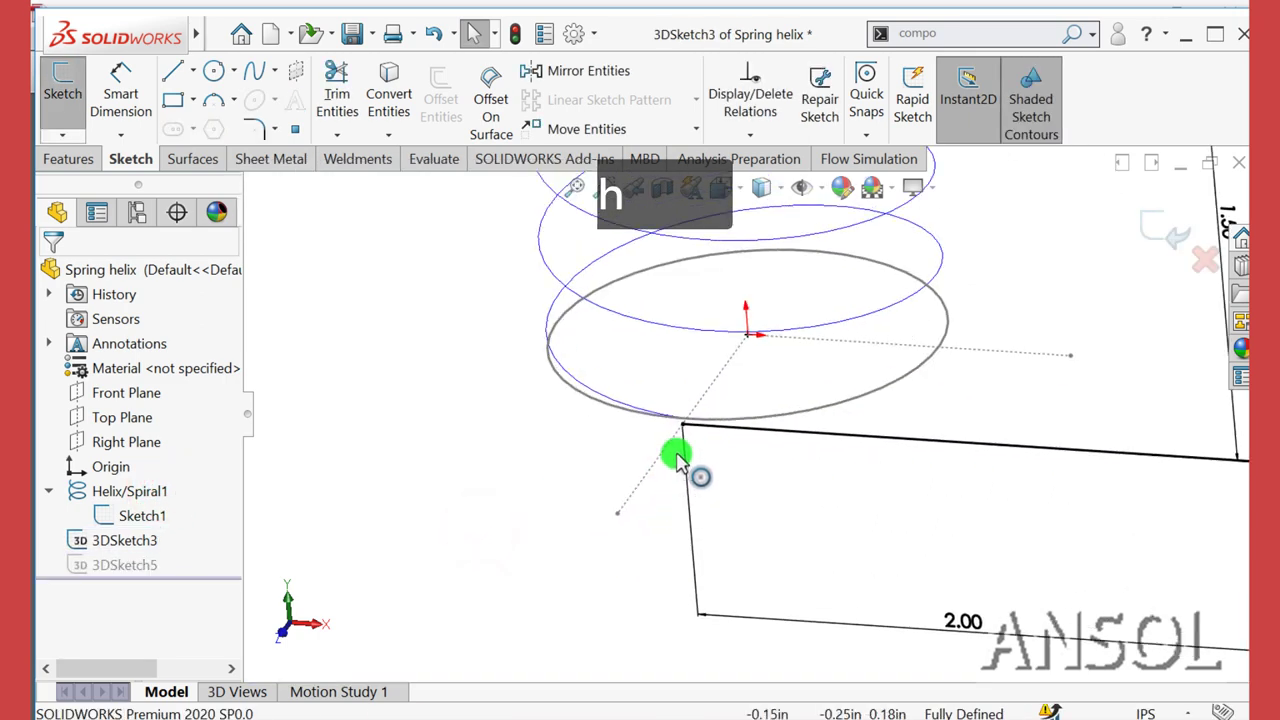
scroll(677, 460, down, 2)
scroll(677, 437, down, 2)
click(698, 441)
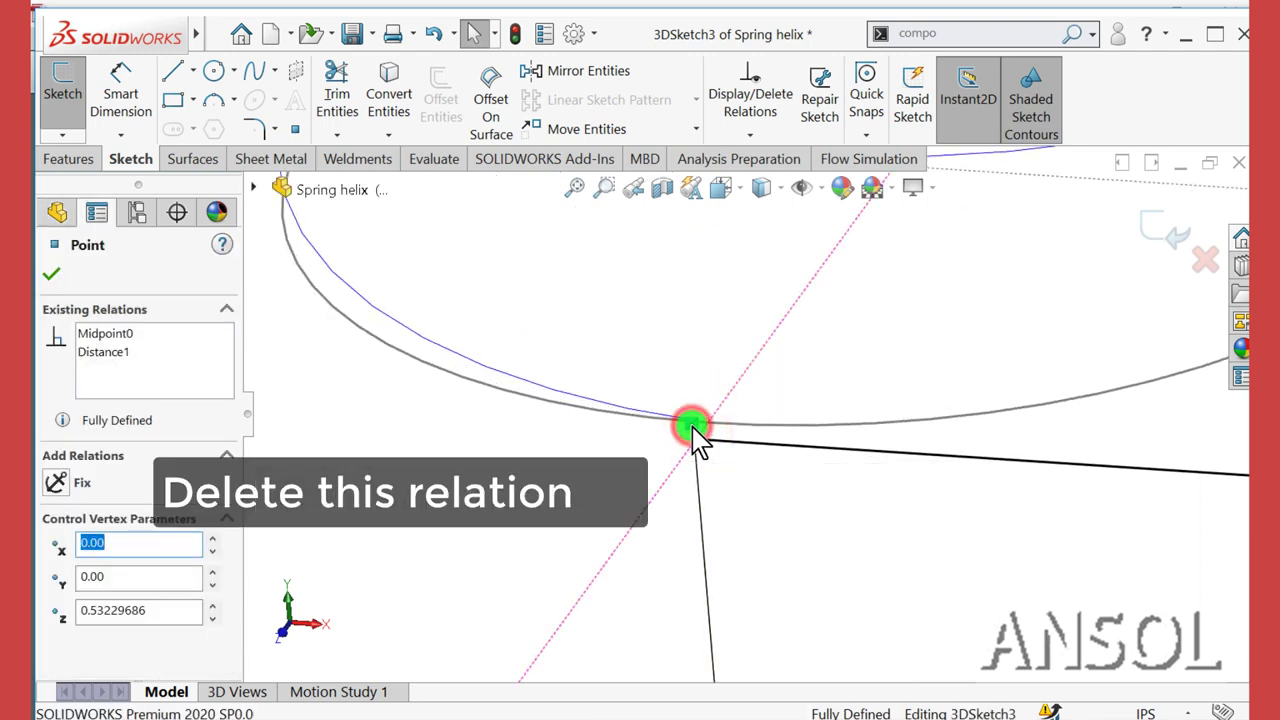
key(Delete)
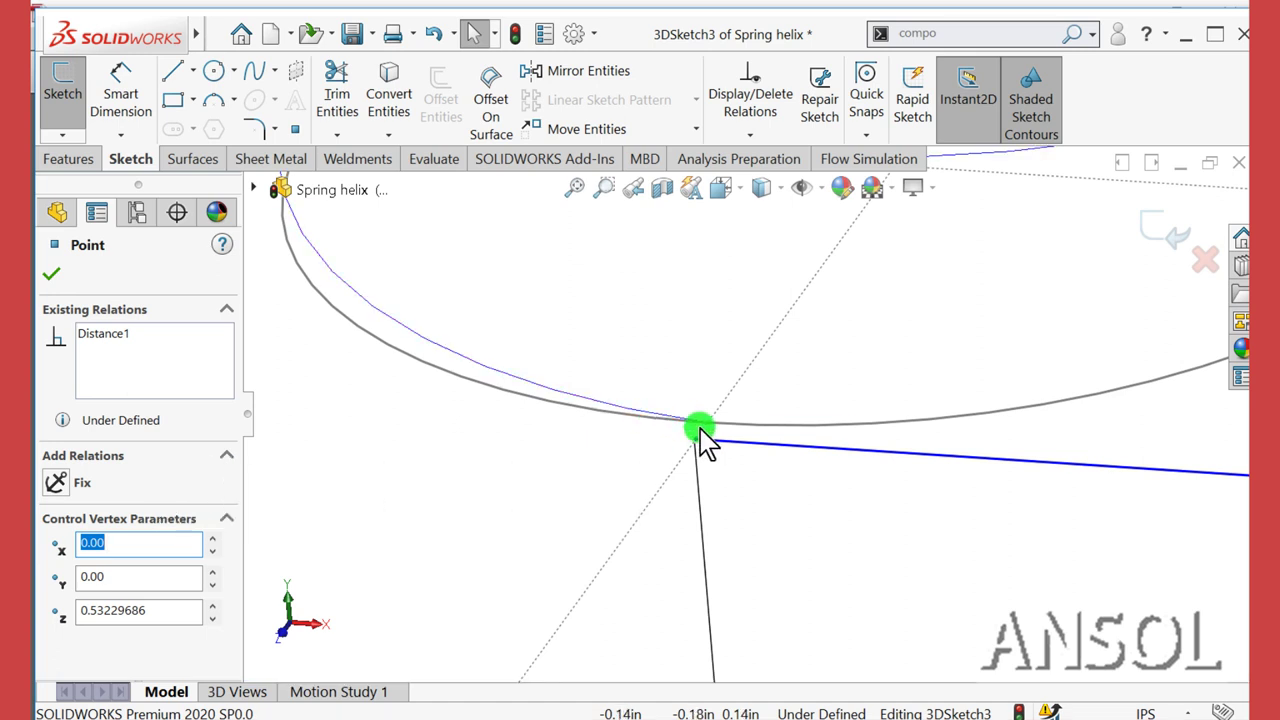
click(557, 490)
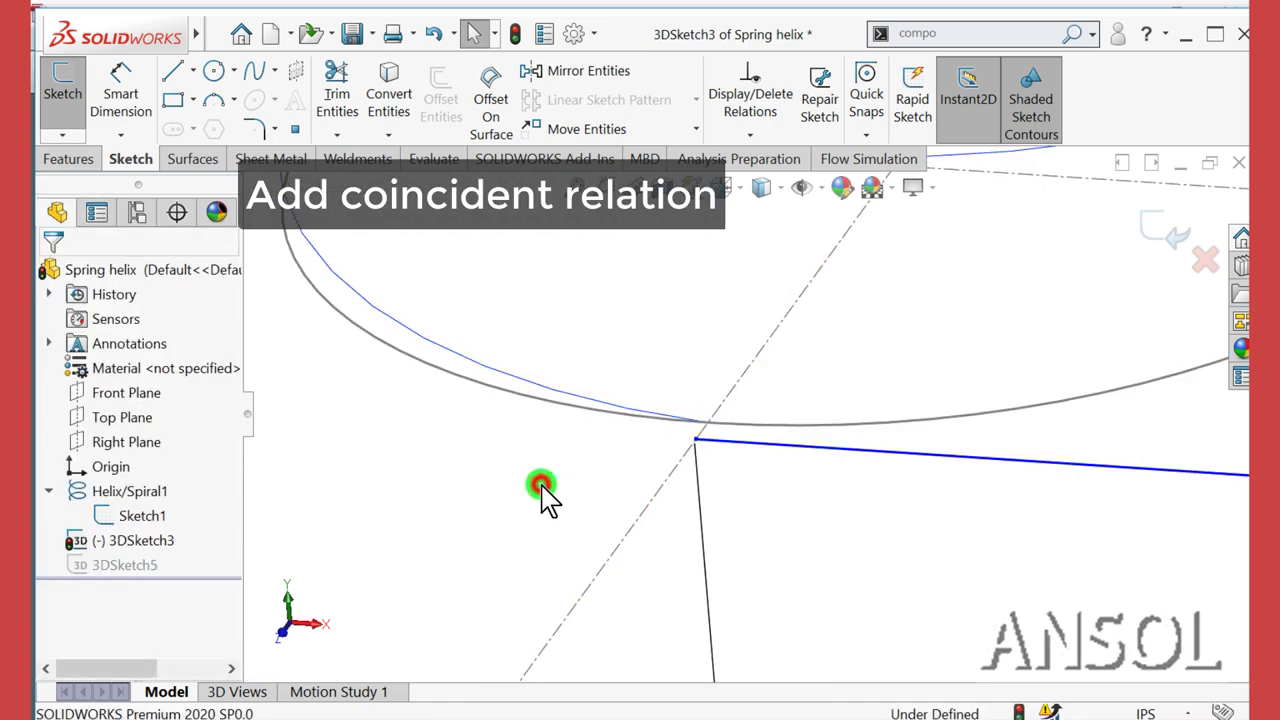
- Make the lead's endpoint coincident with the helix base arc and exit 3DSketch3
click(643, 423)
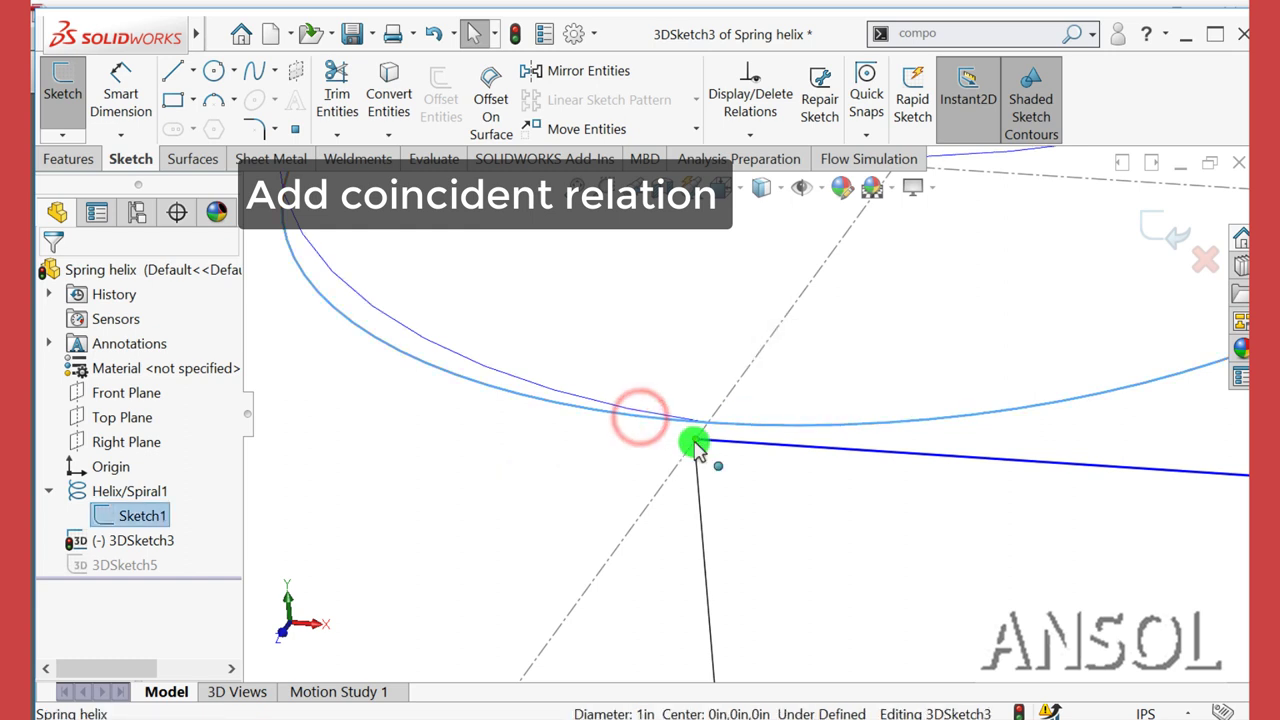
ctrl+click(694, 439)
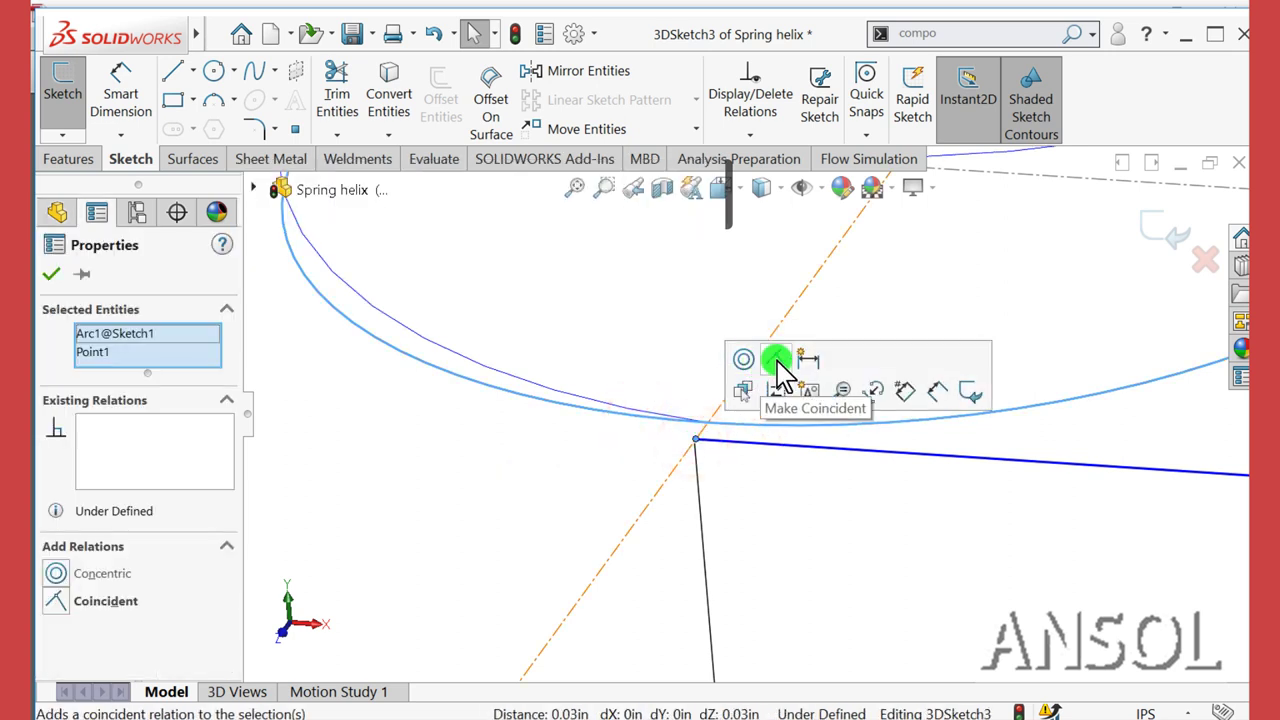
click(776, 358)
click(585, 474)
scroll(586, 488, up, 5)
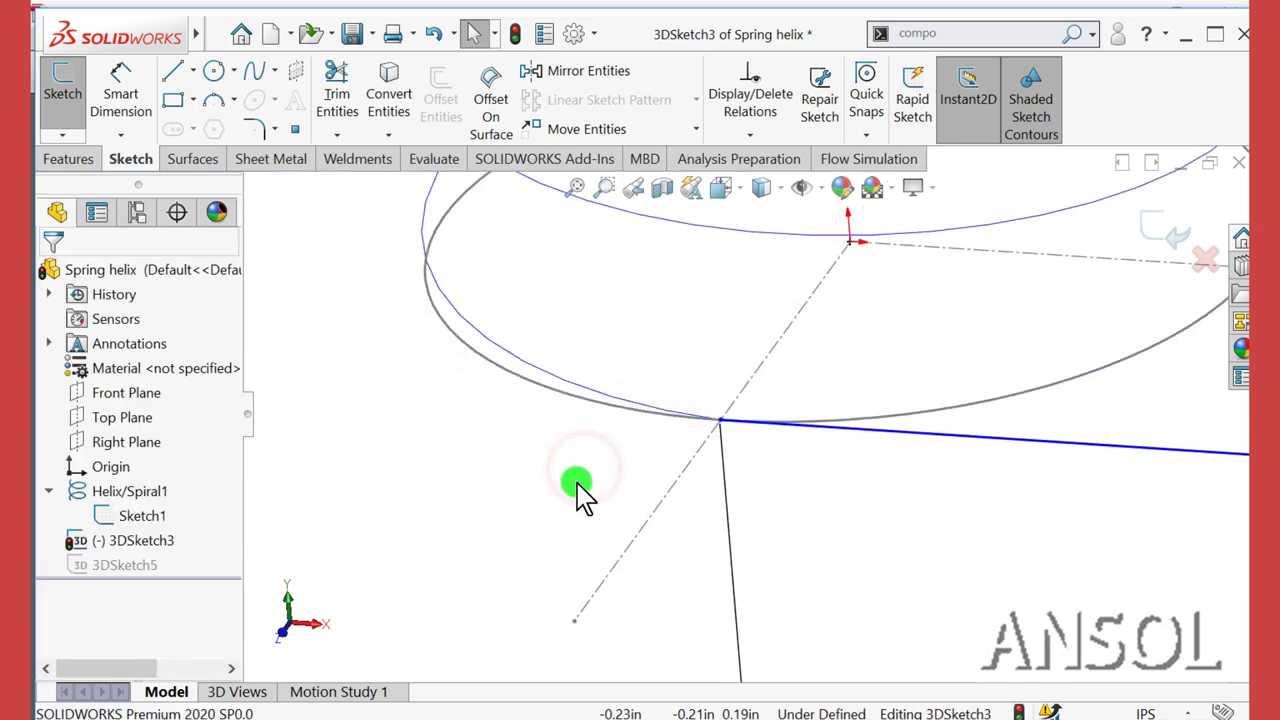
click(1155, 236)
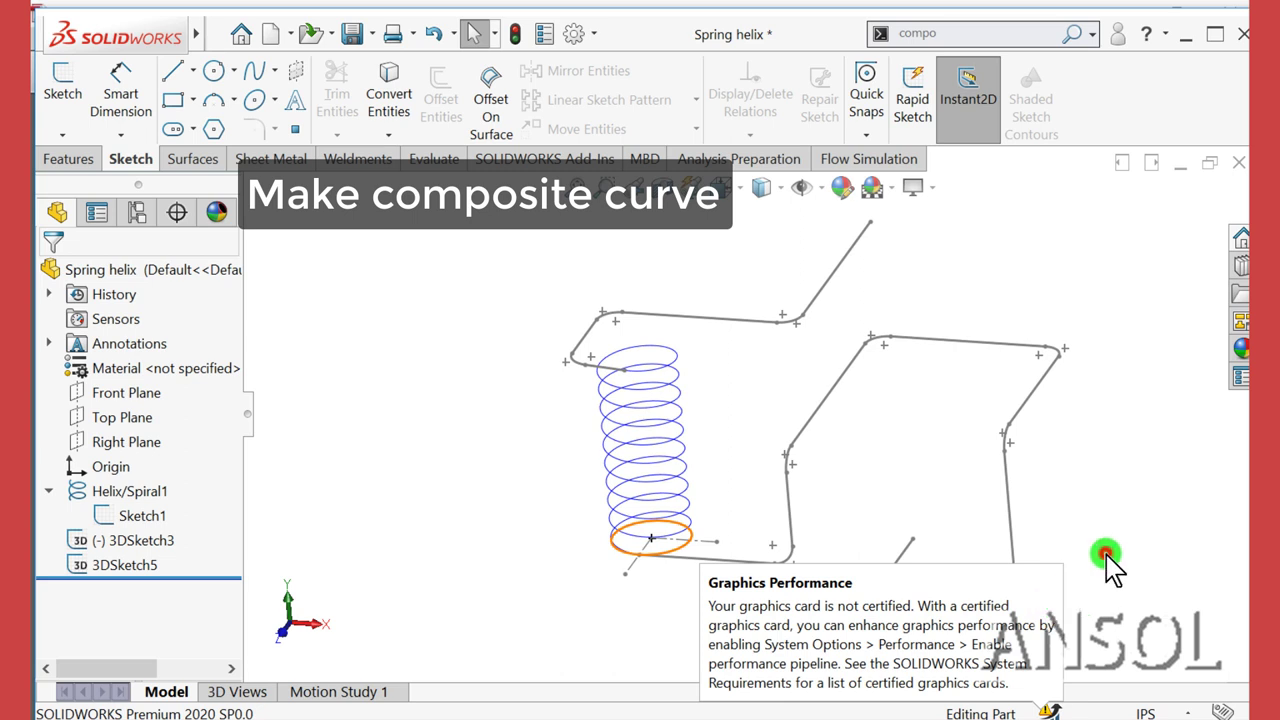
- Create a composite curve from 3DSketch5, Helix/Spiral1 and 3DSketch3
click(990, 34)
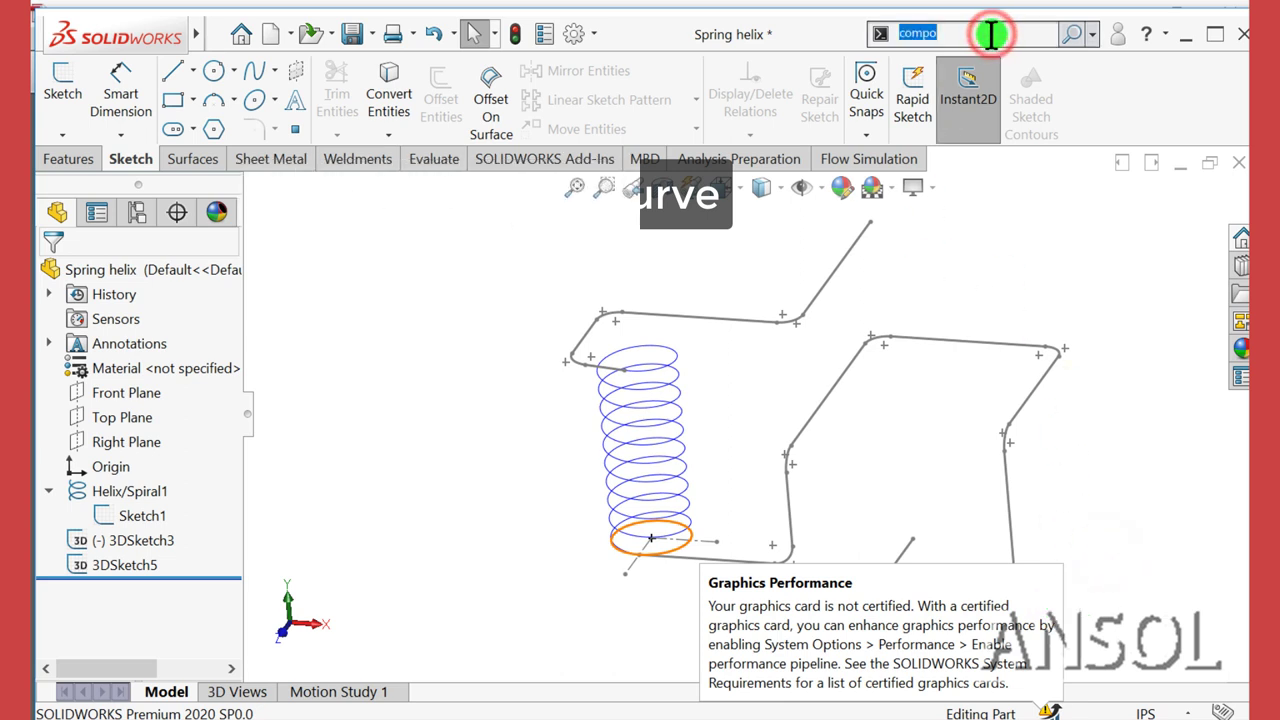
click(975, 85)
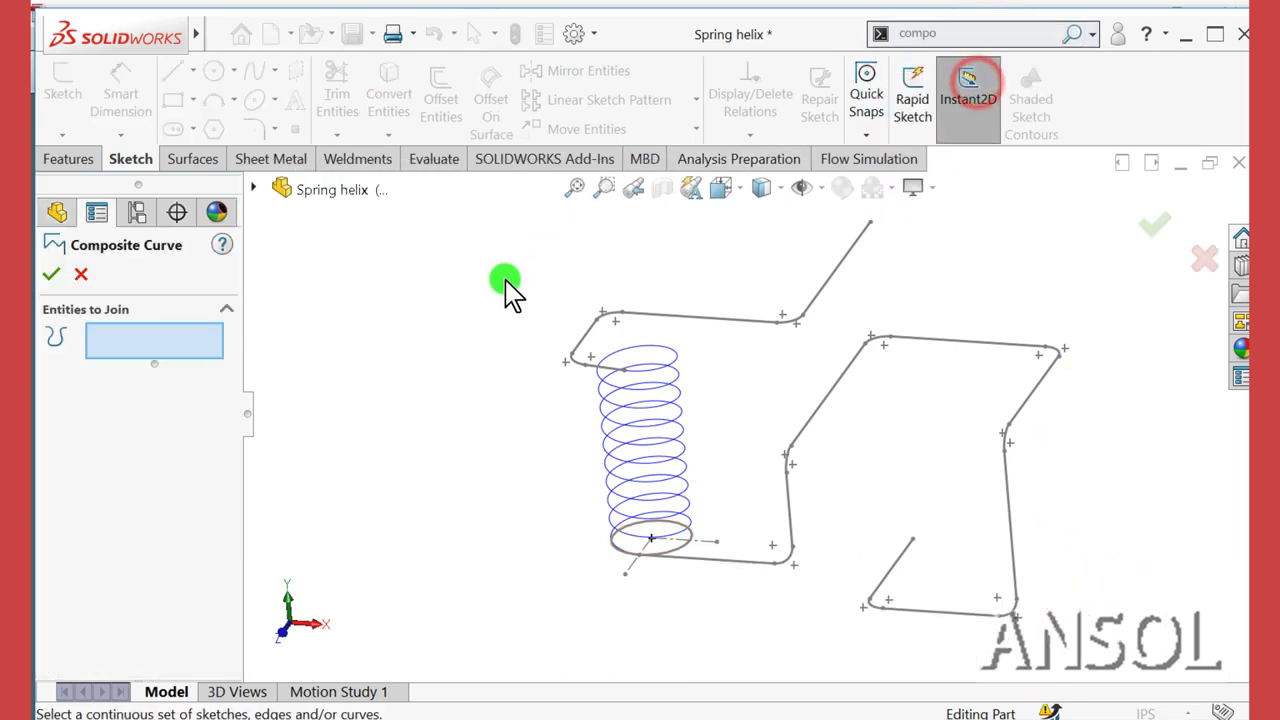
click(728, 320)
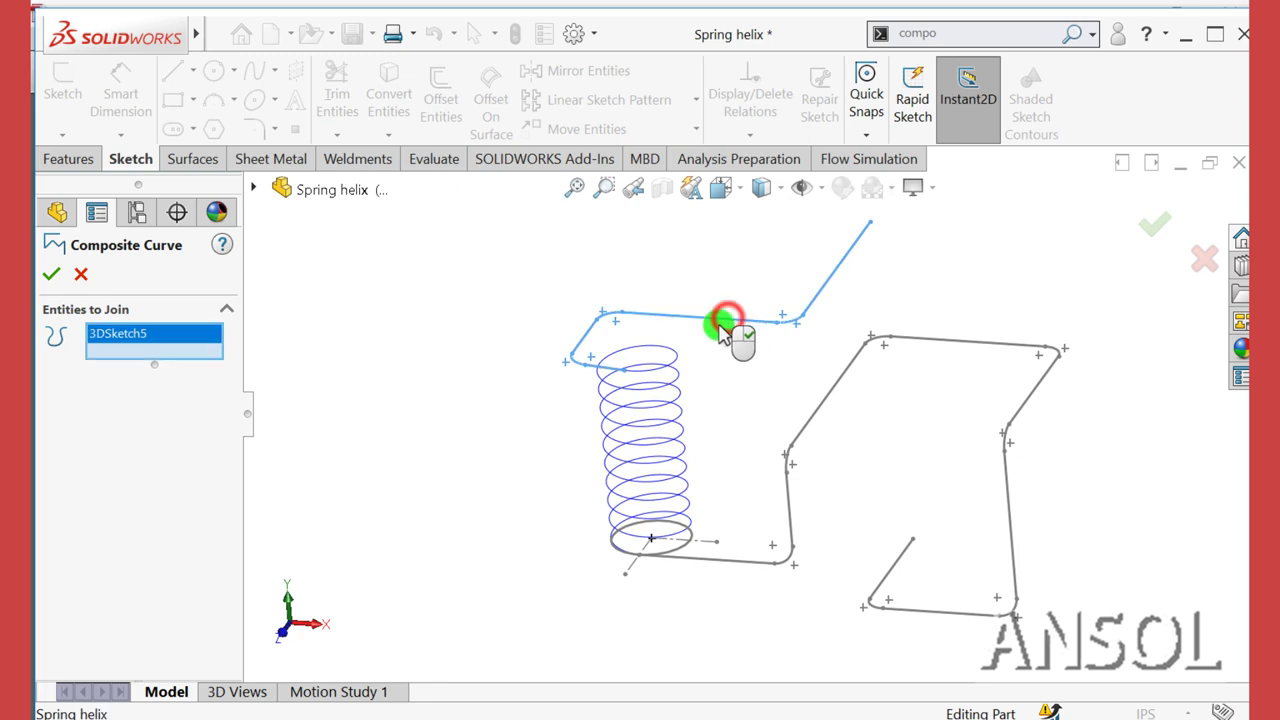
click(663, 388)
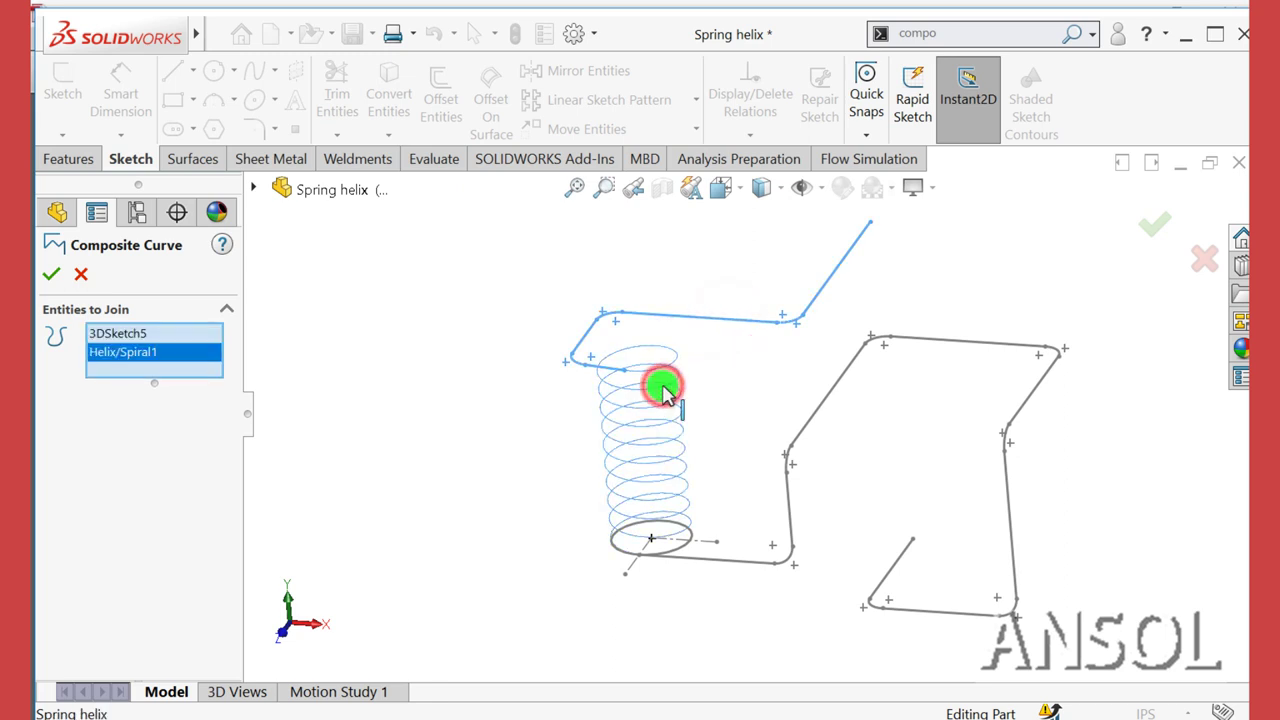
click(728, 565)
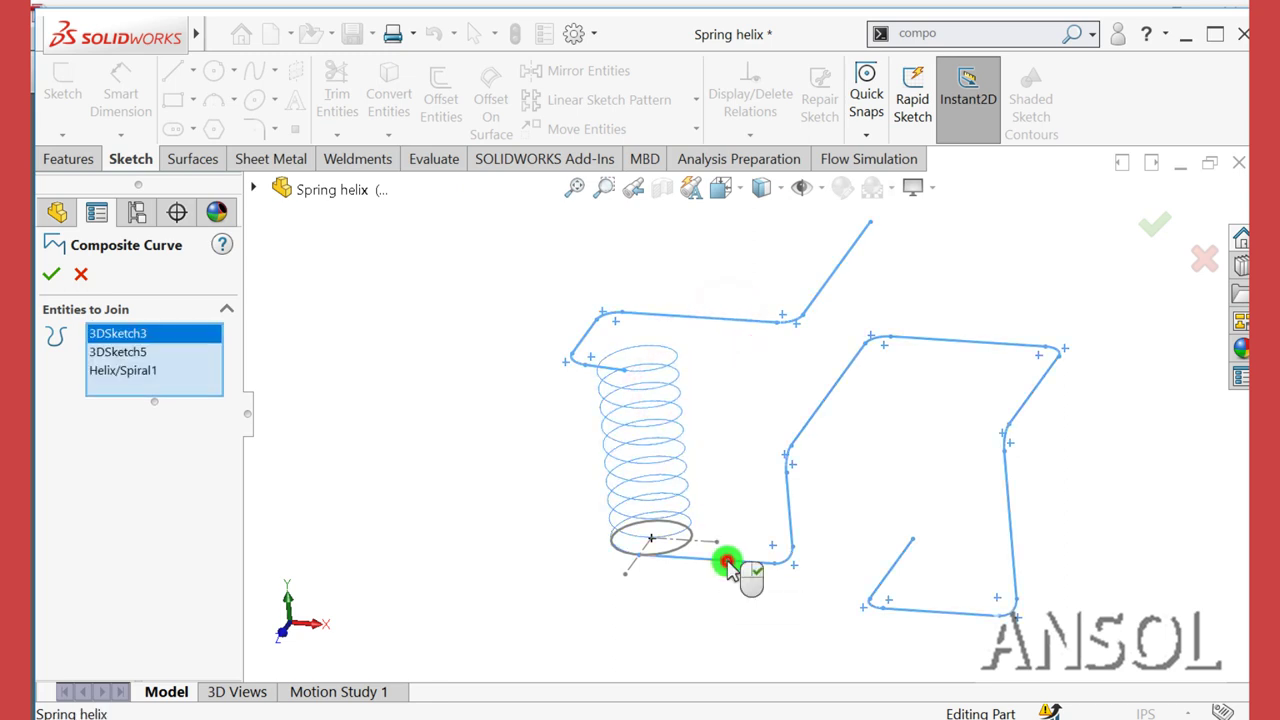
click(50, 277)
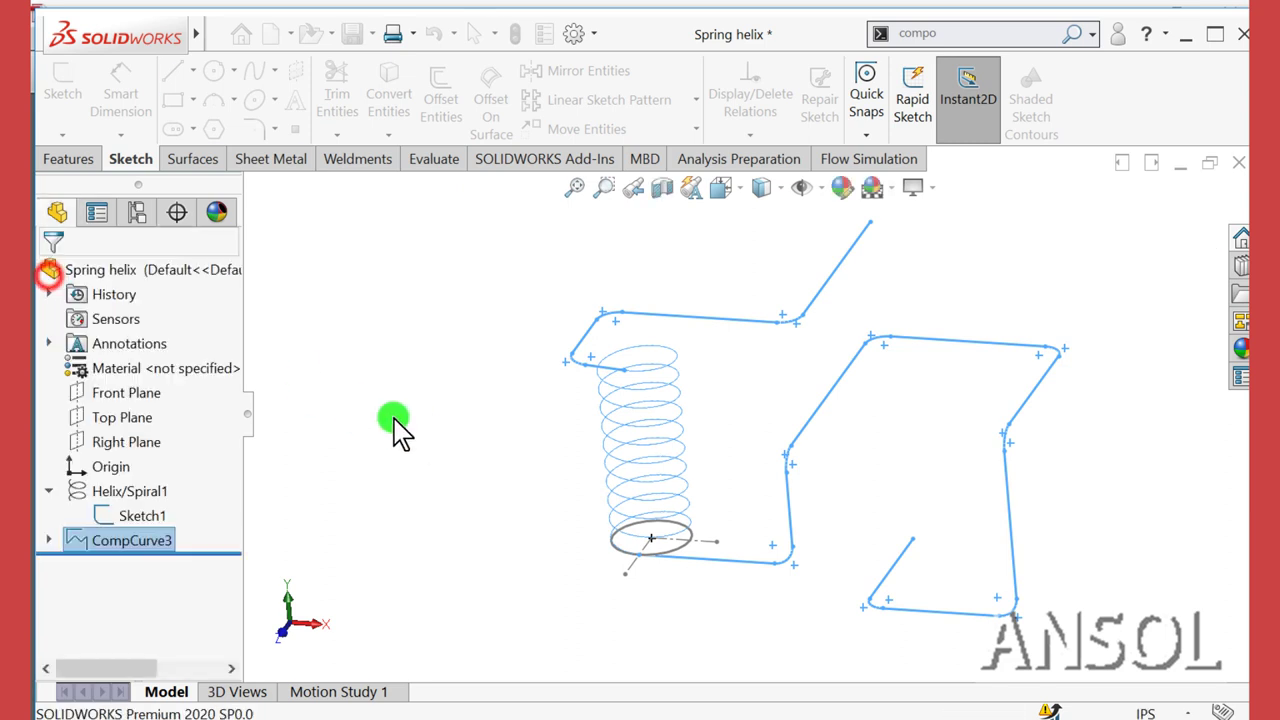
- Hide the helix base circle sketch Sketch1
click(697, 540)
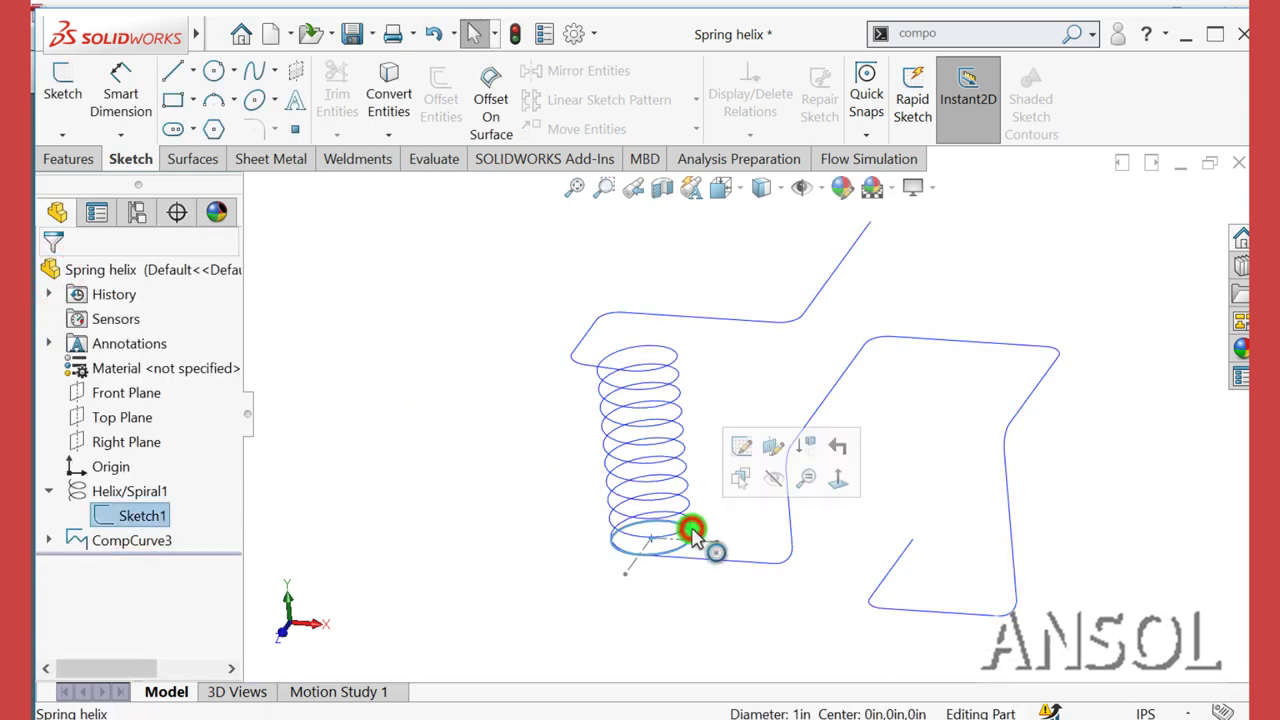
click(771, 477)
click(486, 492)
mouse_move(480, 528)
middle_down()
mouse_move(815, 425)
mouse_move(834, 469)
mouse_move(857, 449)
mouse_move(777, 482)
mouse_move(810, 462)
middle_up()
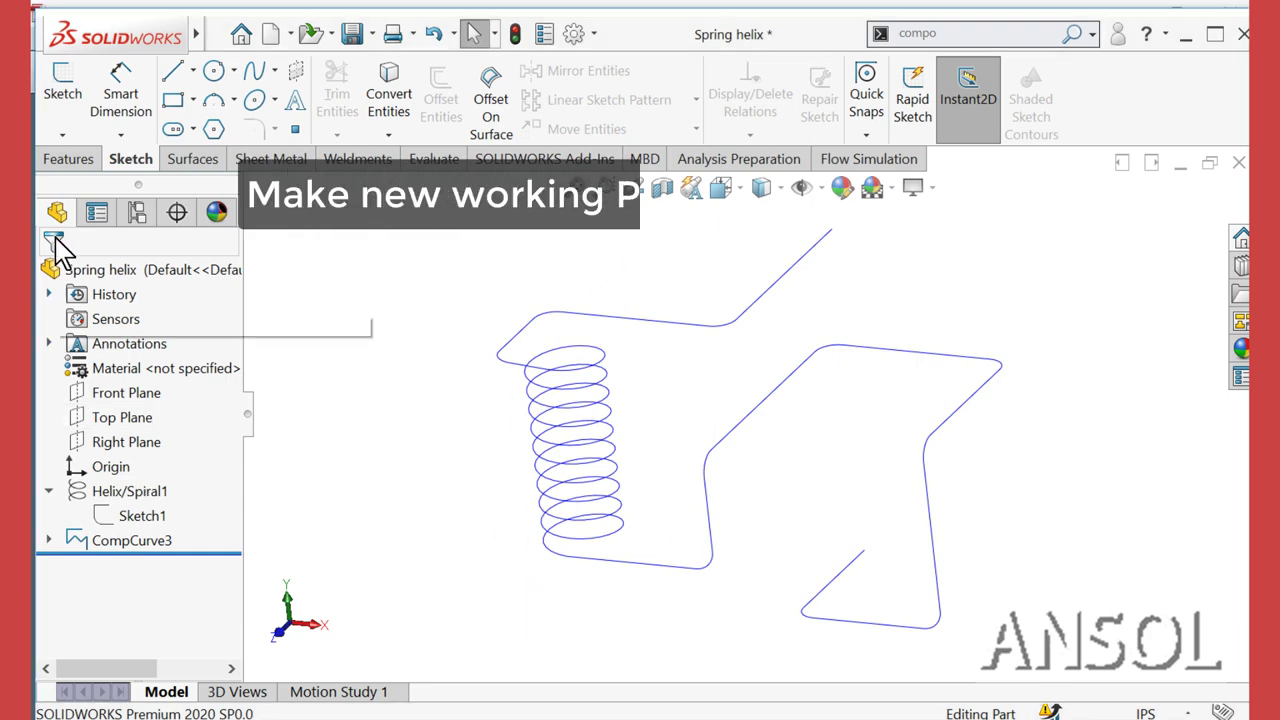
- Create Plane1 through the upper lead's endpoint, perpendicular to the lead line
click(66, 159)
mouse_move(372, 322)
middle_down()
mouse_move(463, 343)
mouse_move(417, 394)
mouse_move(480, 330)
middle_up()
click(897, 137)
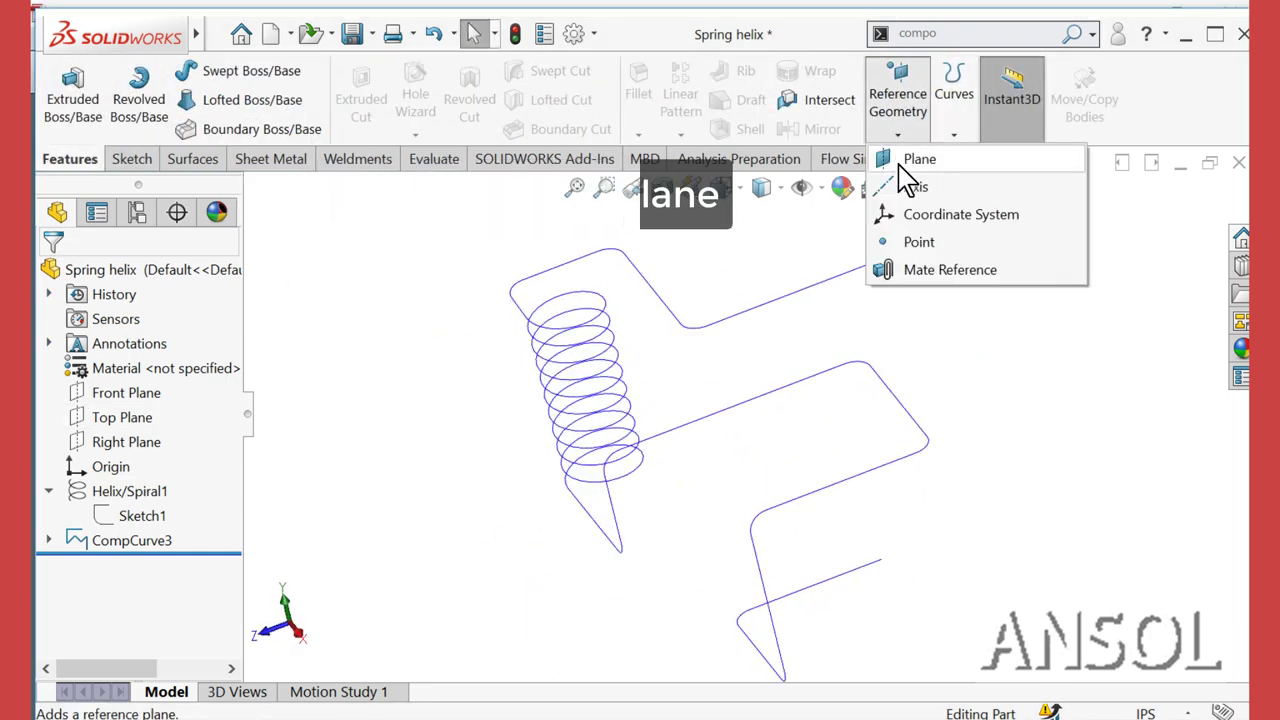
click(910, 161)
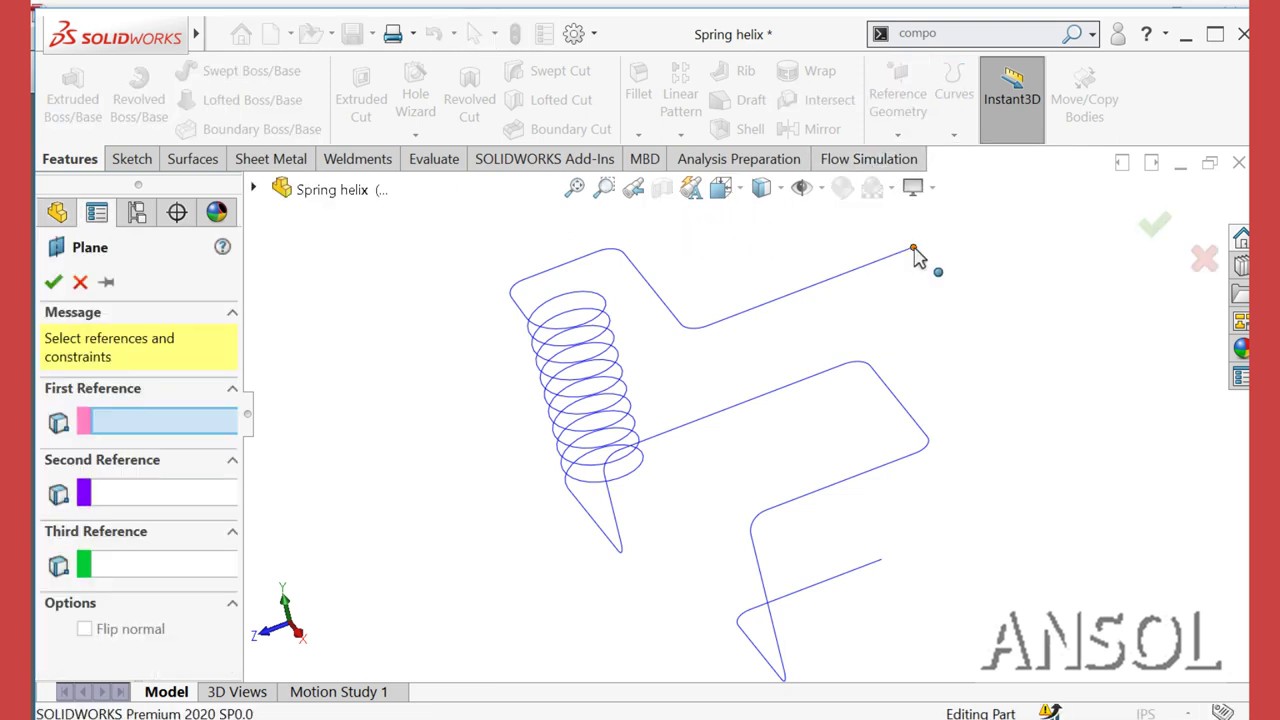
scroll(914, 252, down, 5)
scroll(858, 342, down, 3)
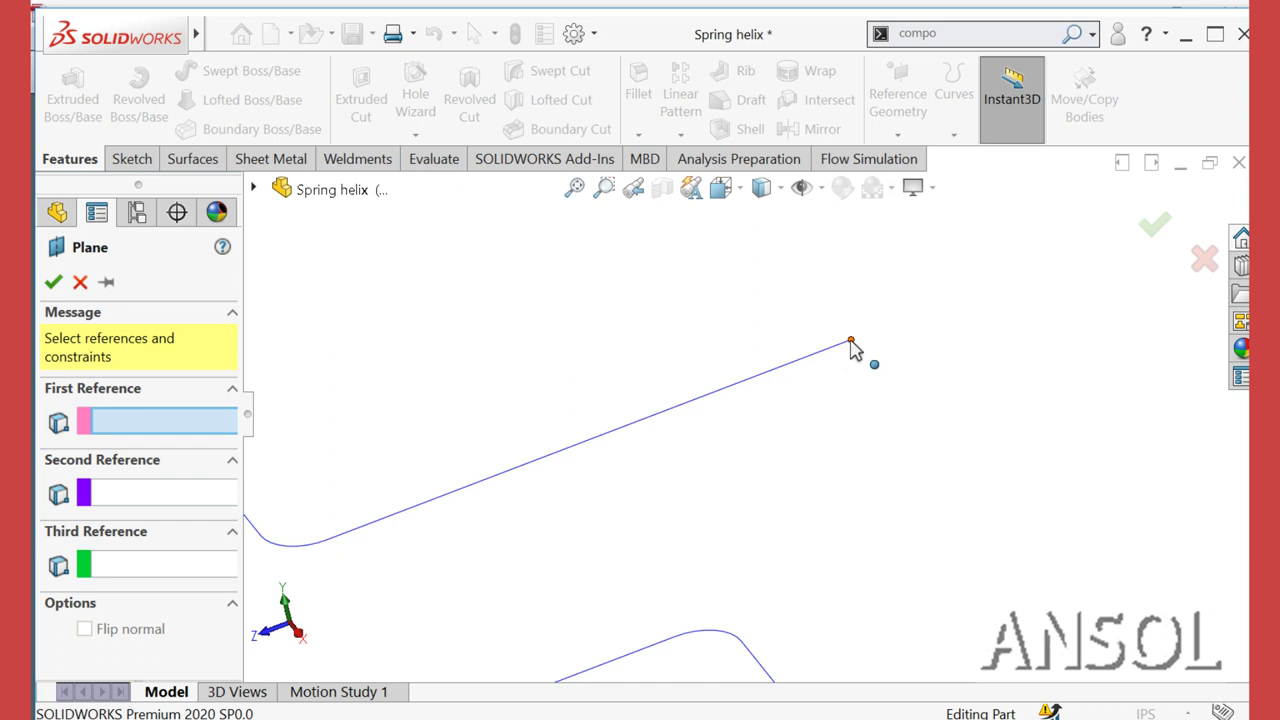
click(851, 342)
click(645, 430)
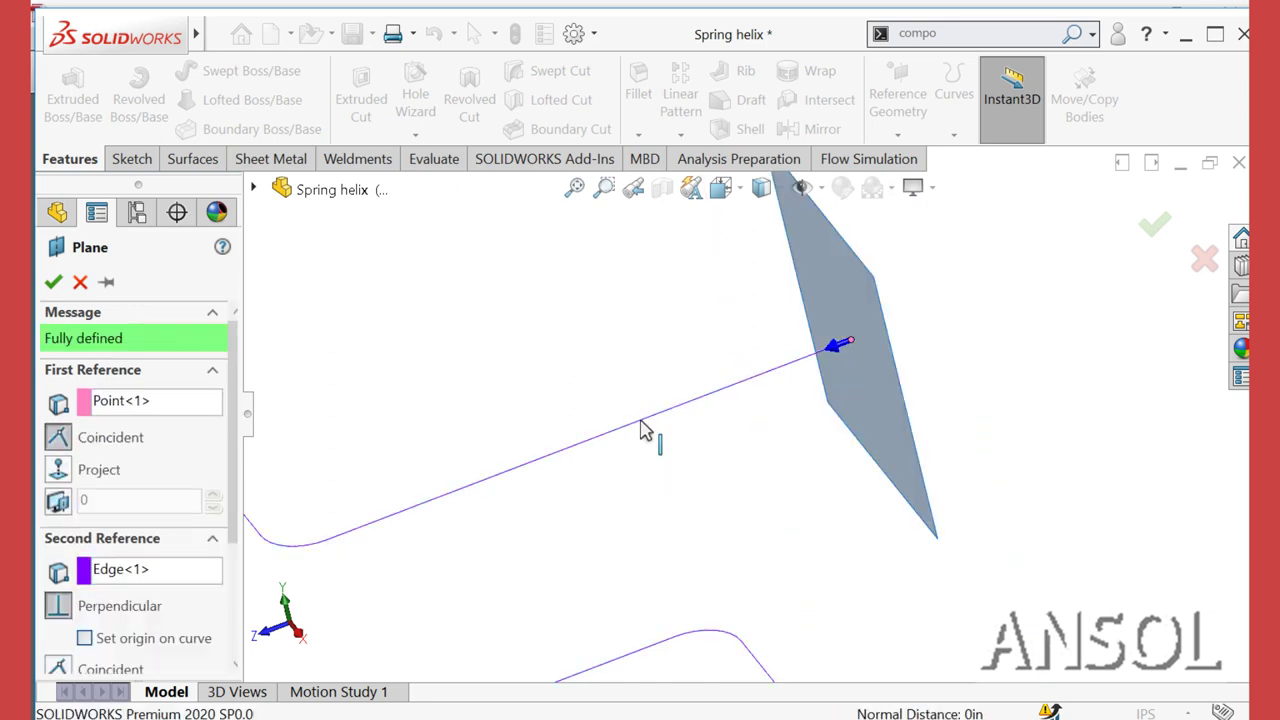
click(53, 284)
scroll(790, 350, up, 5)
scroll(830, 352, up, 2)
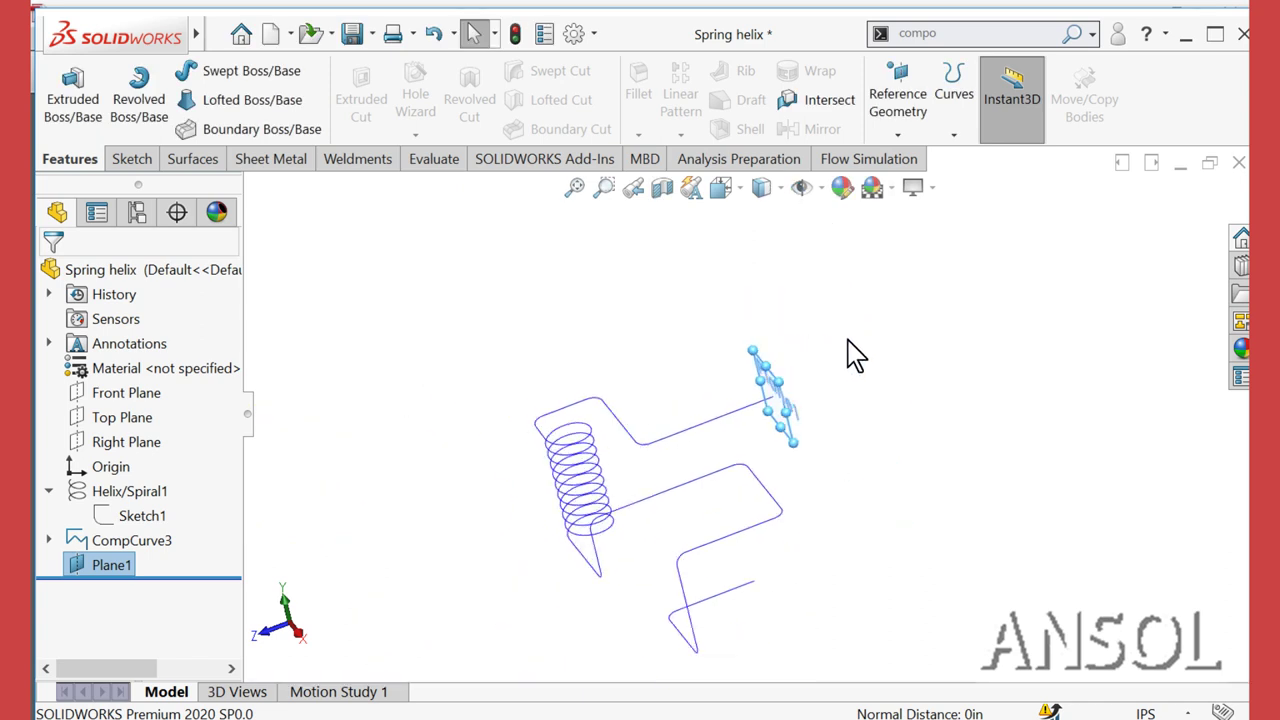
middle_drag(855, 355, 890, 497)
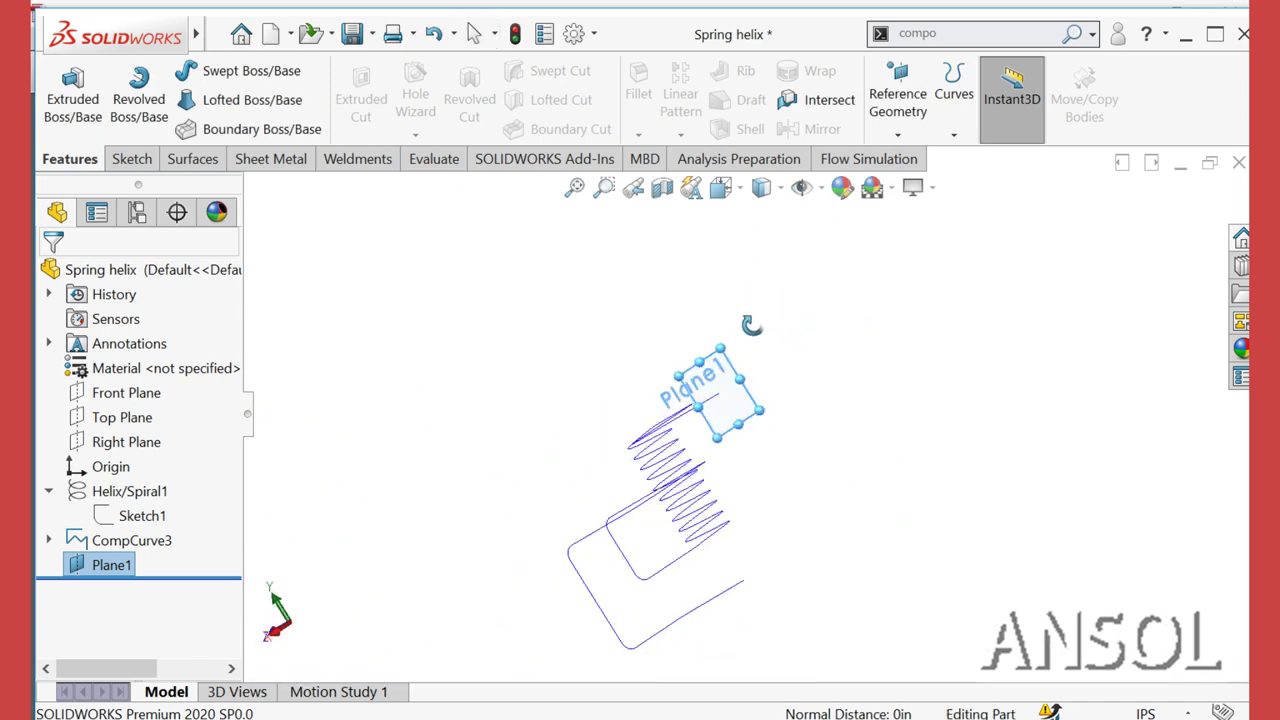
click(875, 503)
- Open a sketch on Plane1 and draw a small circle at the sketch origin
click(115, 565)
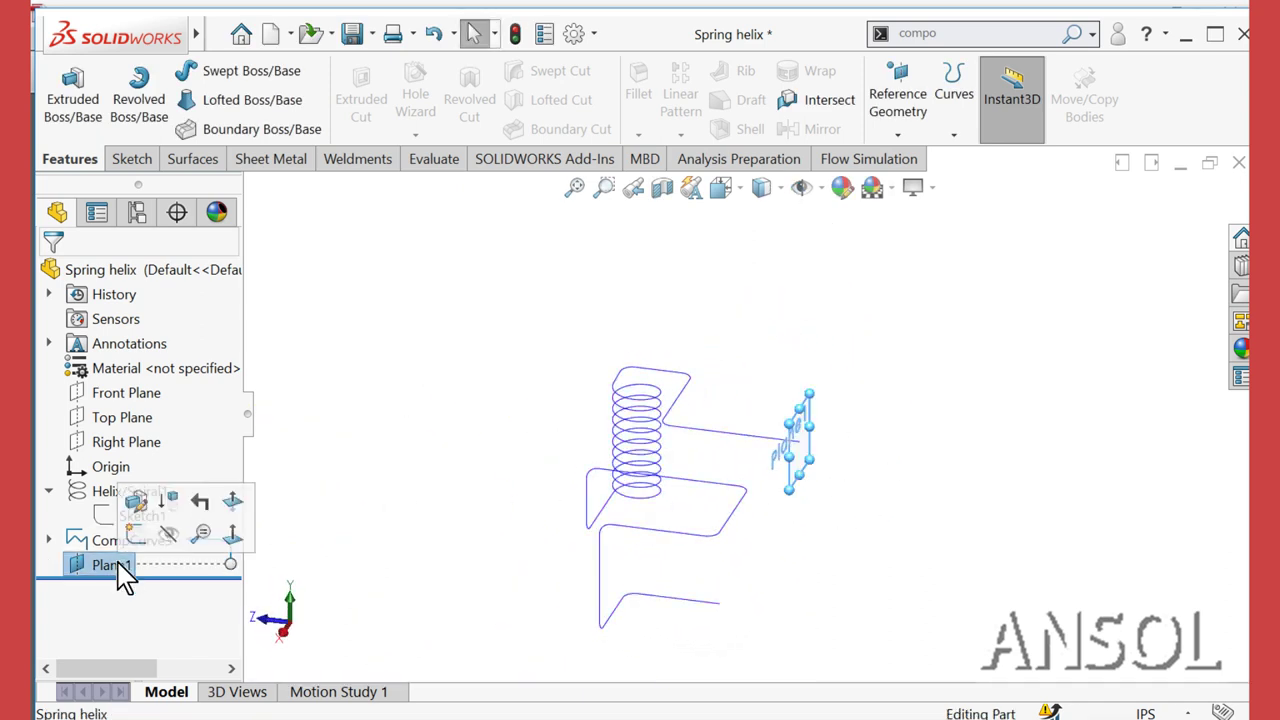
click(131, 508)
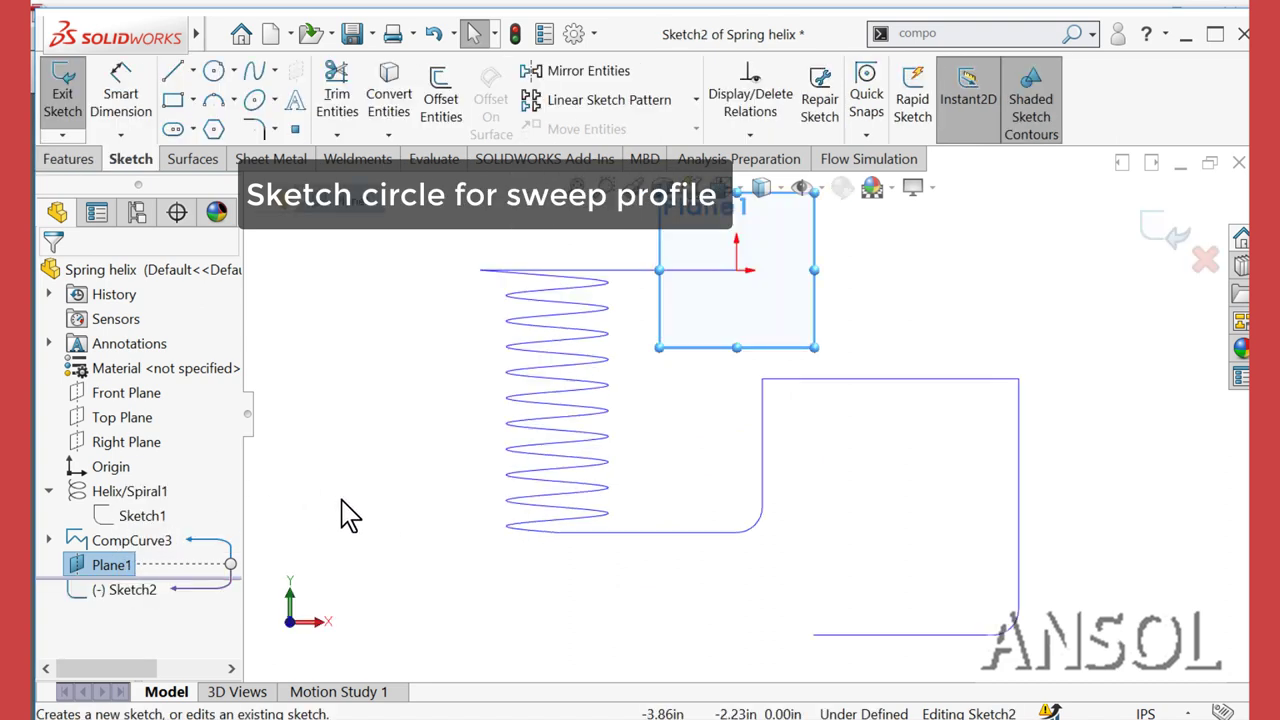
click(343, 503)
click(213, 74)
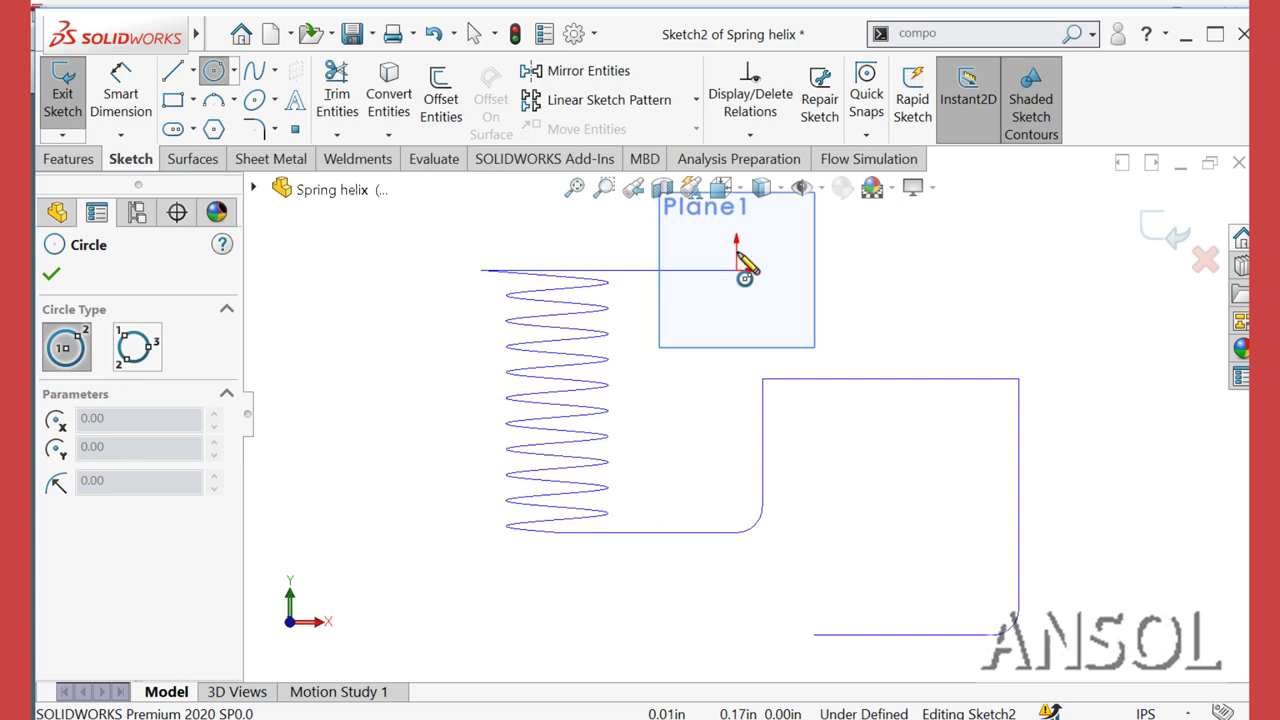
scroll(741, 284, down, 5)
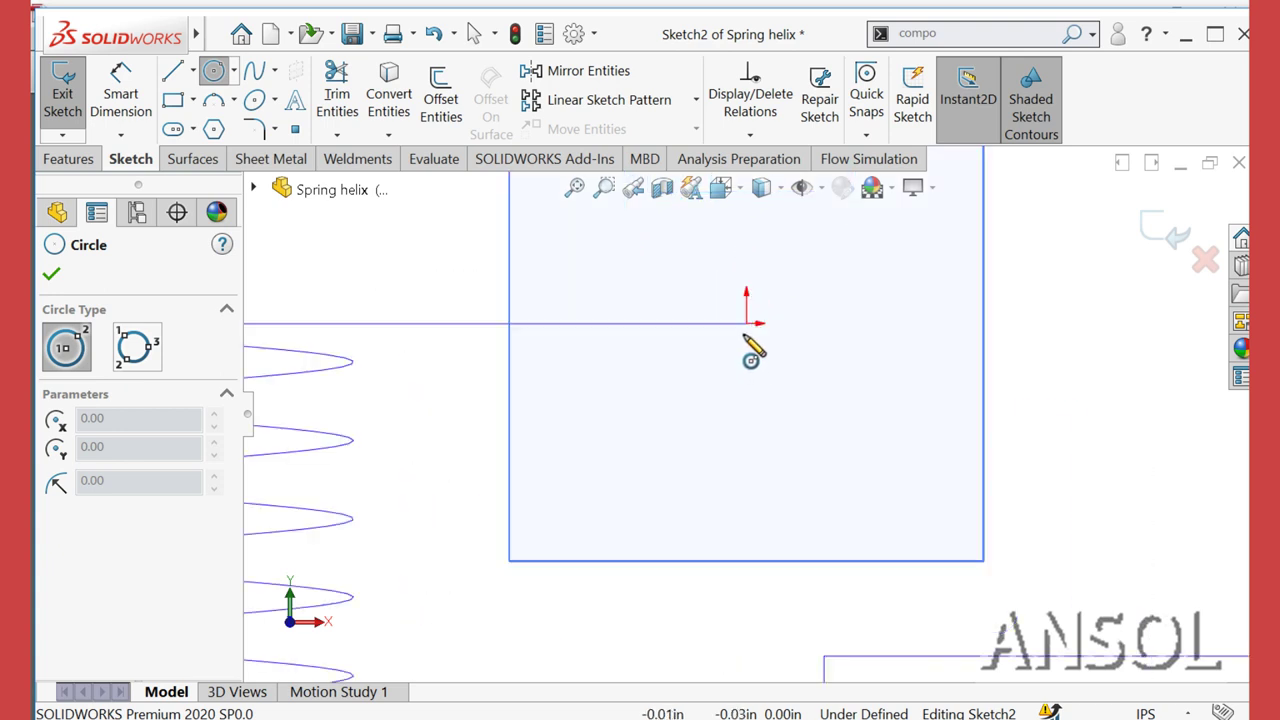
click(745, 338)
click(746, 384)
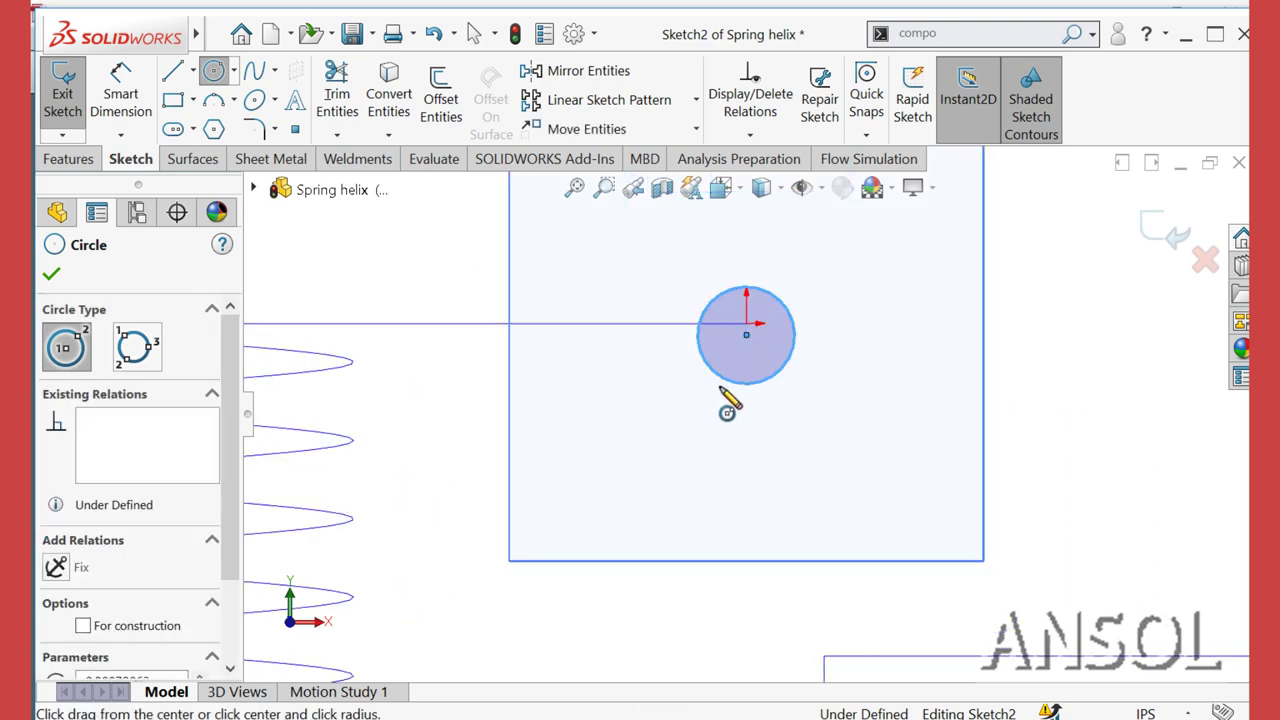
key(Escape)
scroll(689, 386, up, 2)
scroll(700, 390, down, 1)
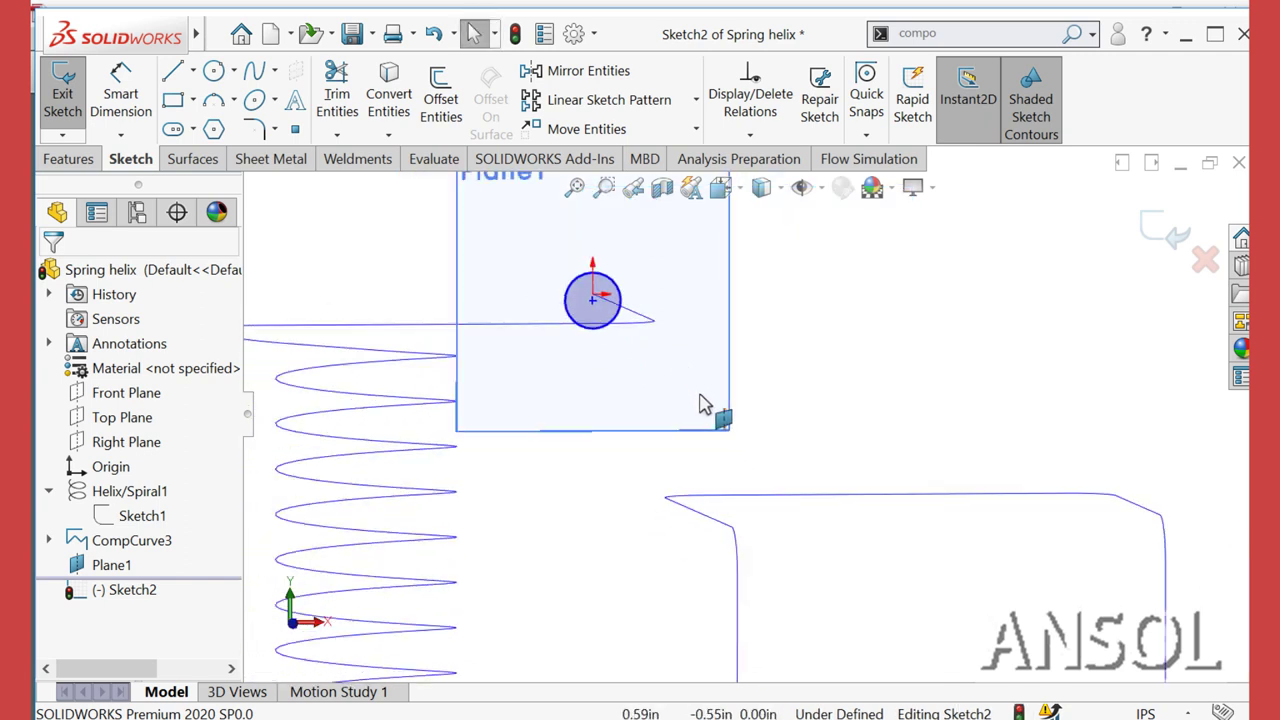
scroll(645, 352, down, 2)
scroll(625, 350, down, 1)
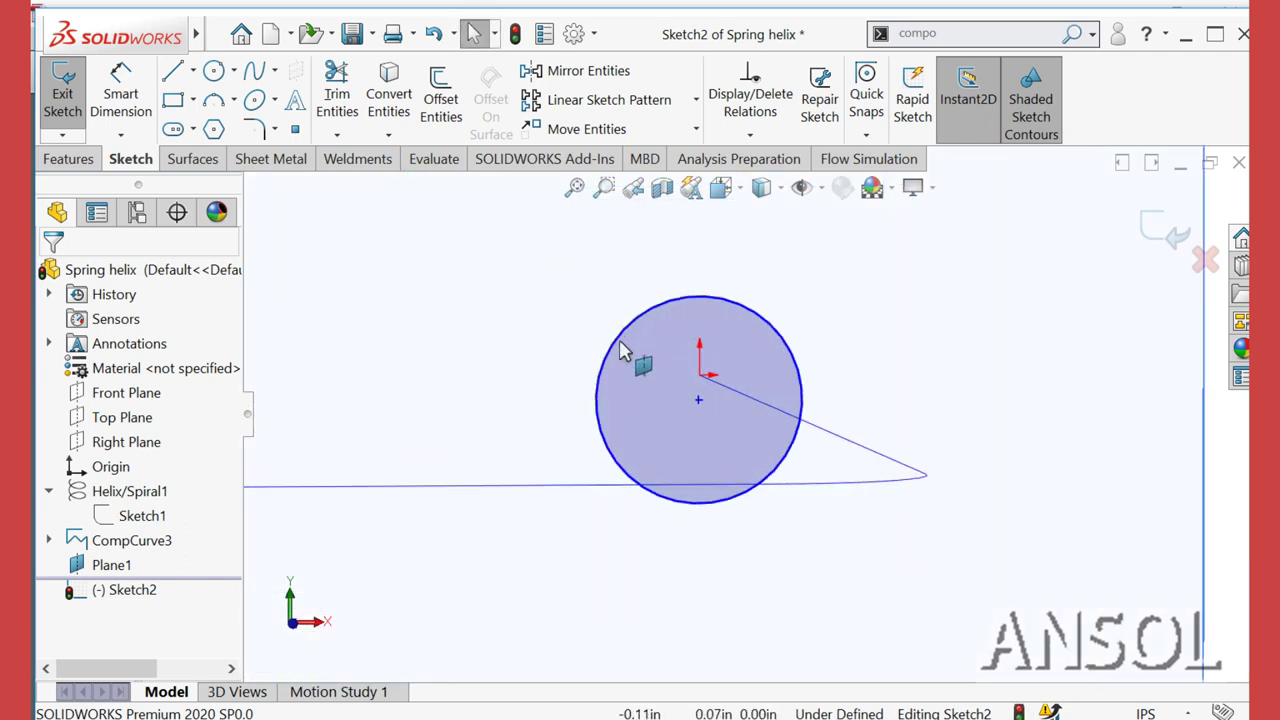
- Add a Pierce relation between the circle's centre and the composite curve path
click(700, 403)
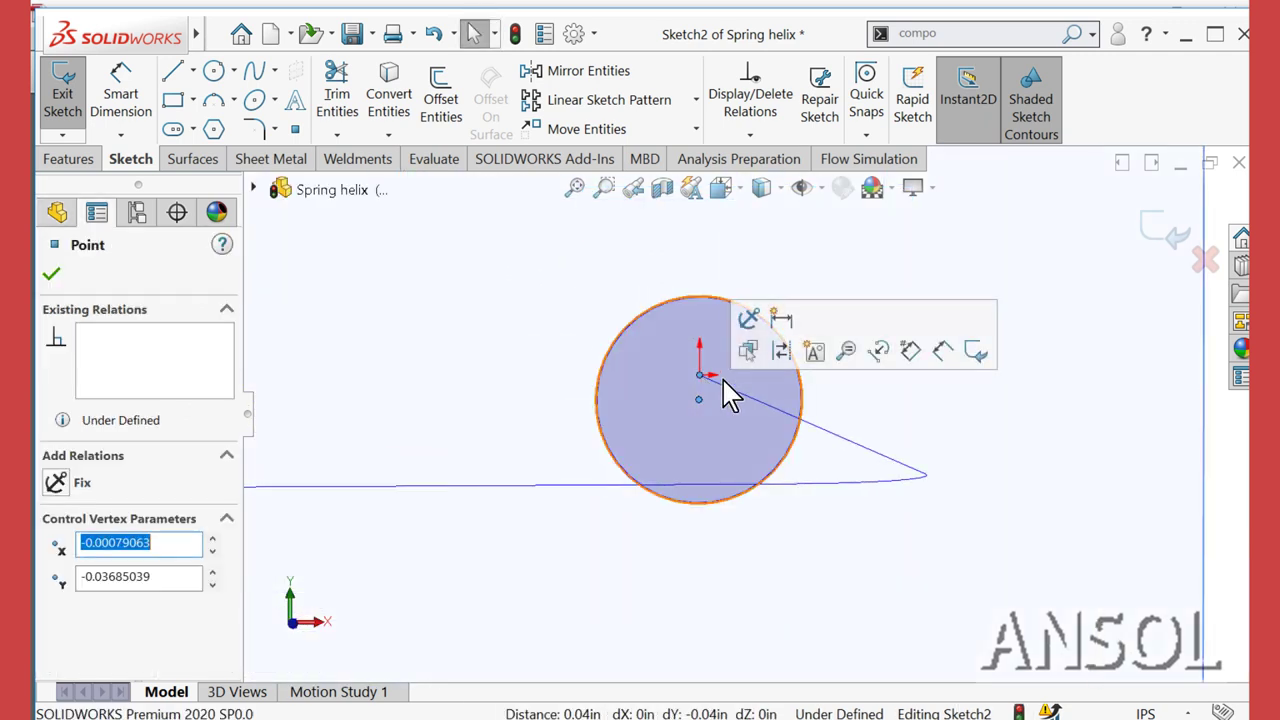
click(1006, 429)
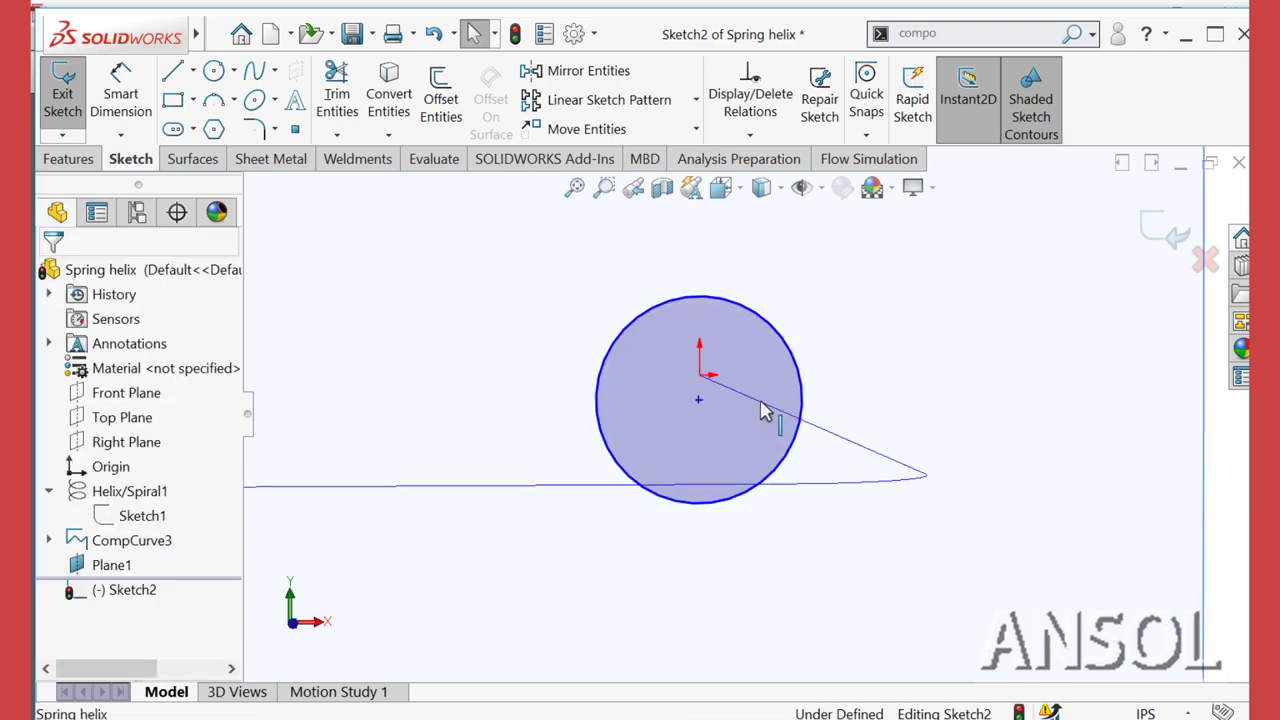
click(765, 408)
ctrl+click(699, 403)
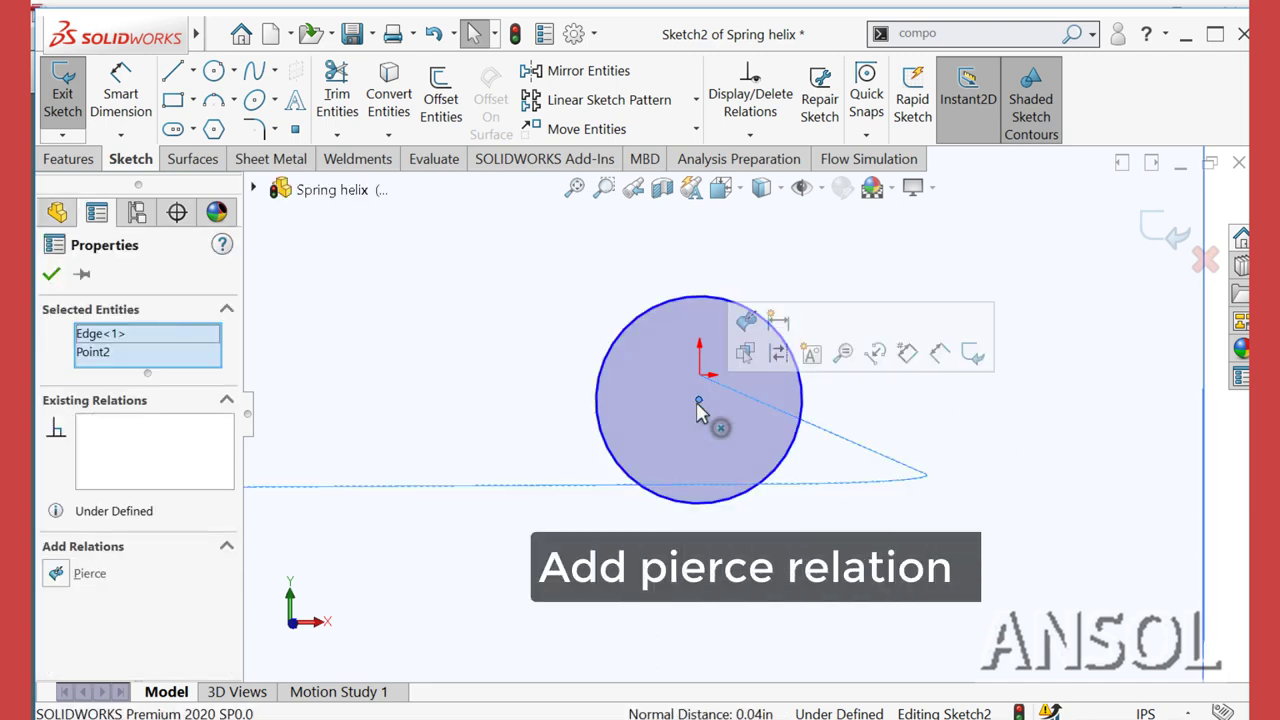
click(746, 322)
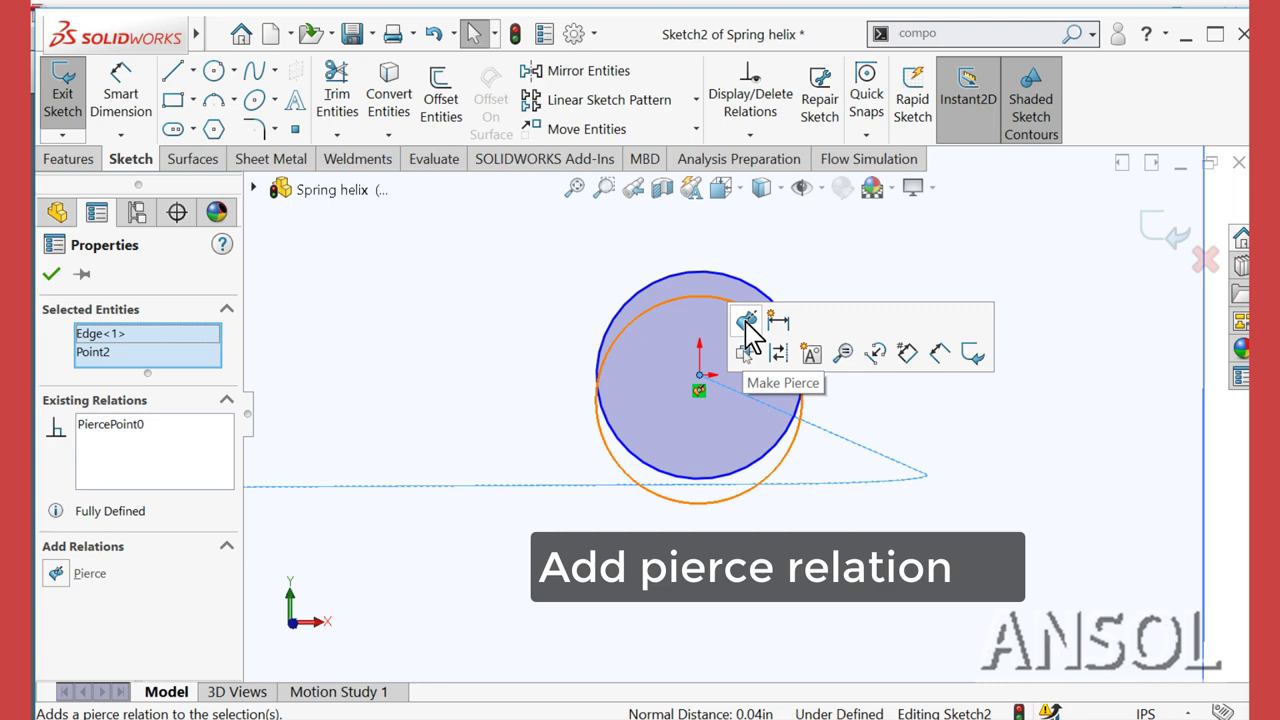
click(1006, 429)
- Dimension the circle's diameter to 0.165 in and exit the sketch
click(121, 85)
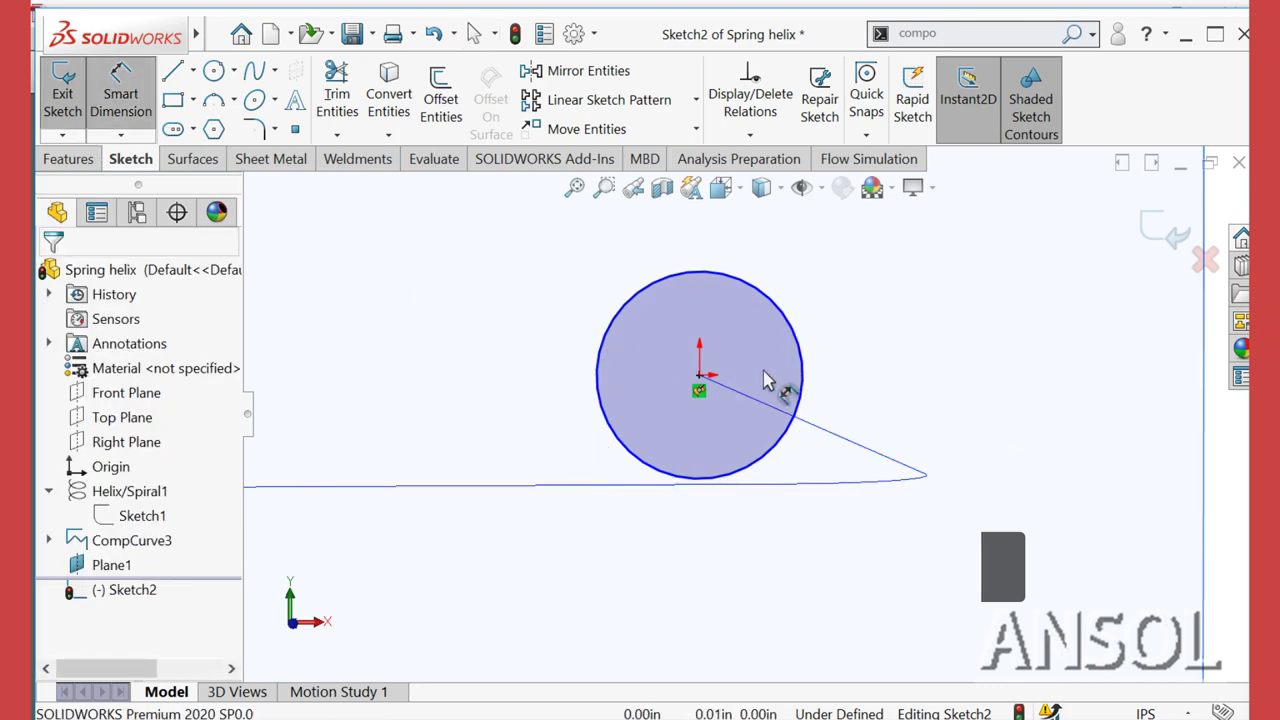
click(810, 357)
click(906, 338)
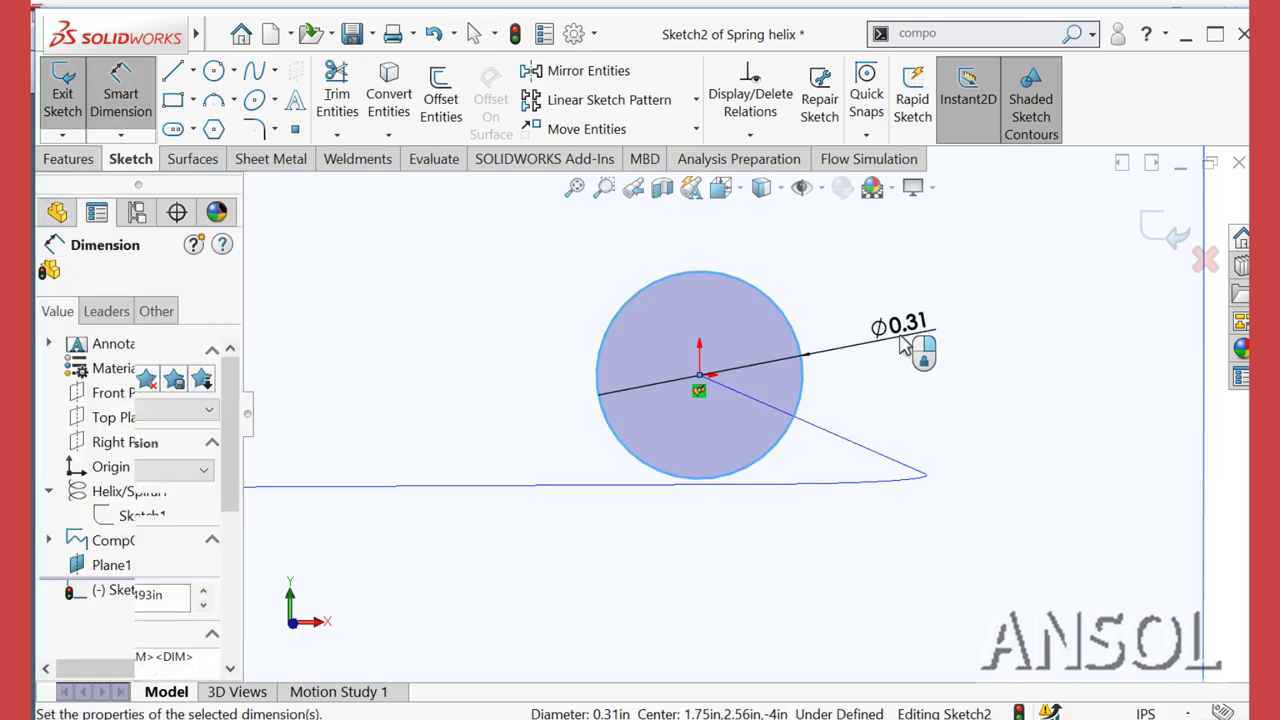
text(0.)
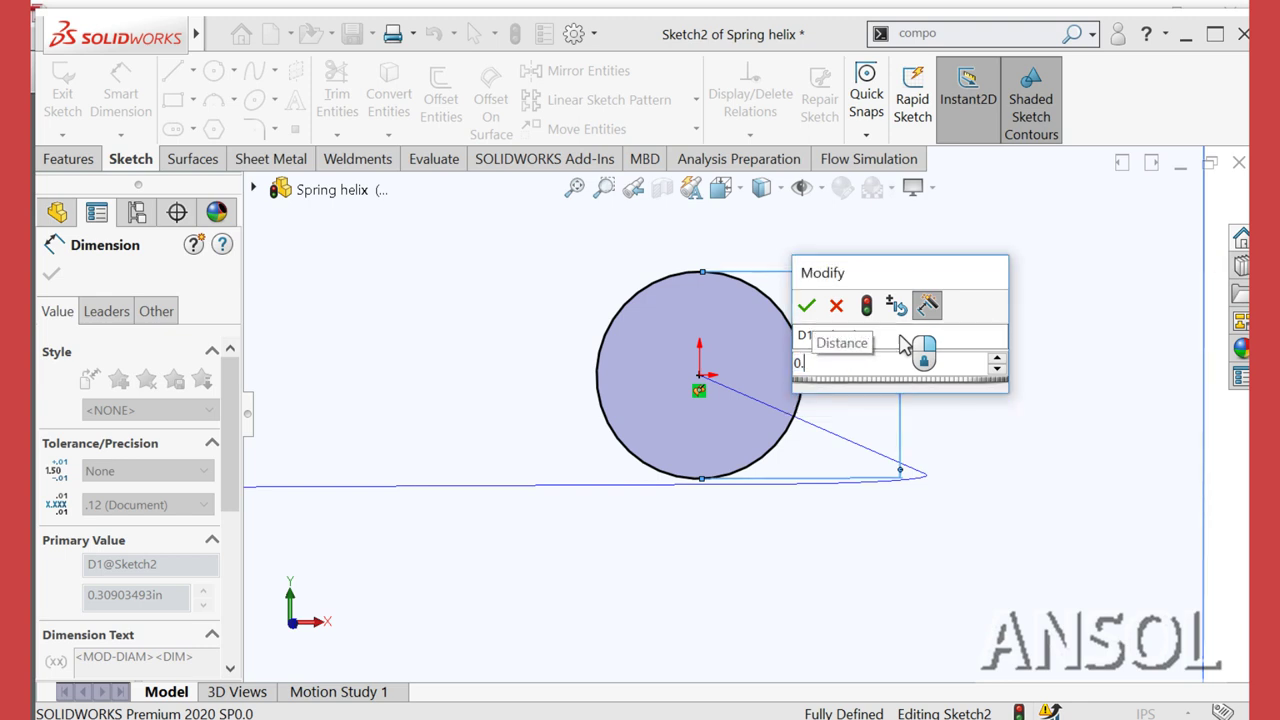
text(165)
key(Return)
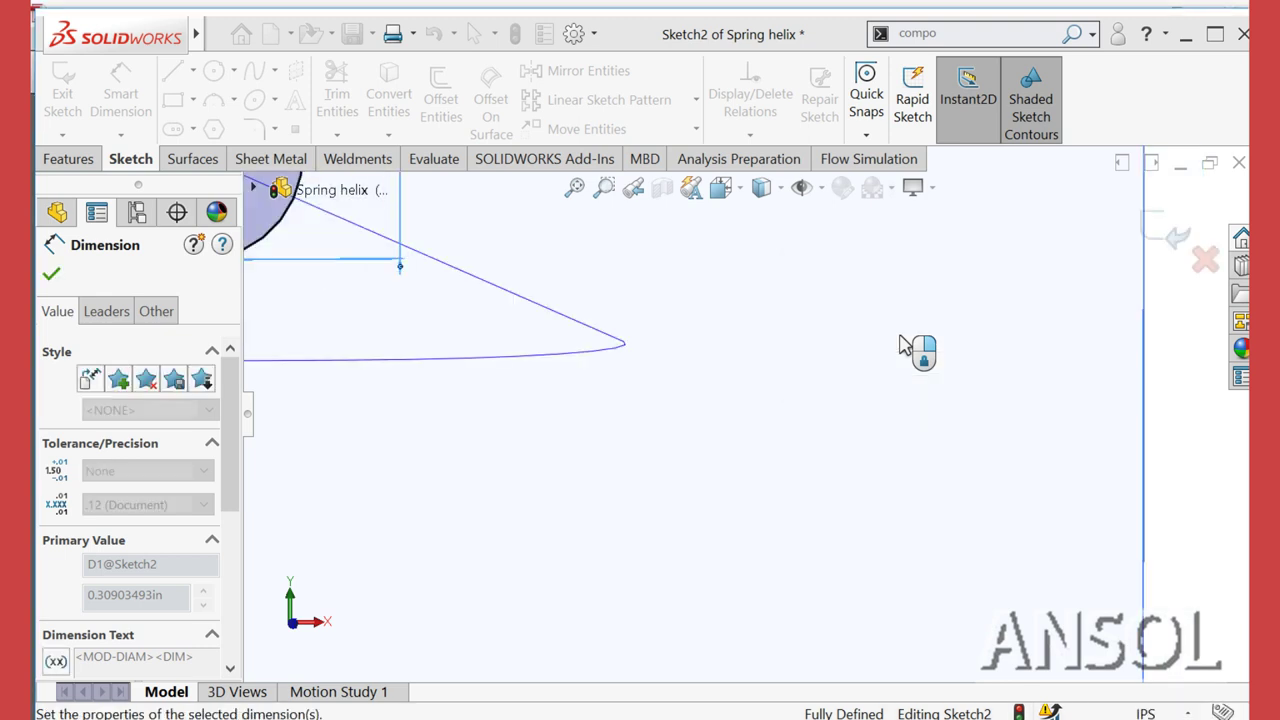
scroll(755, 398, up, 3)
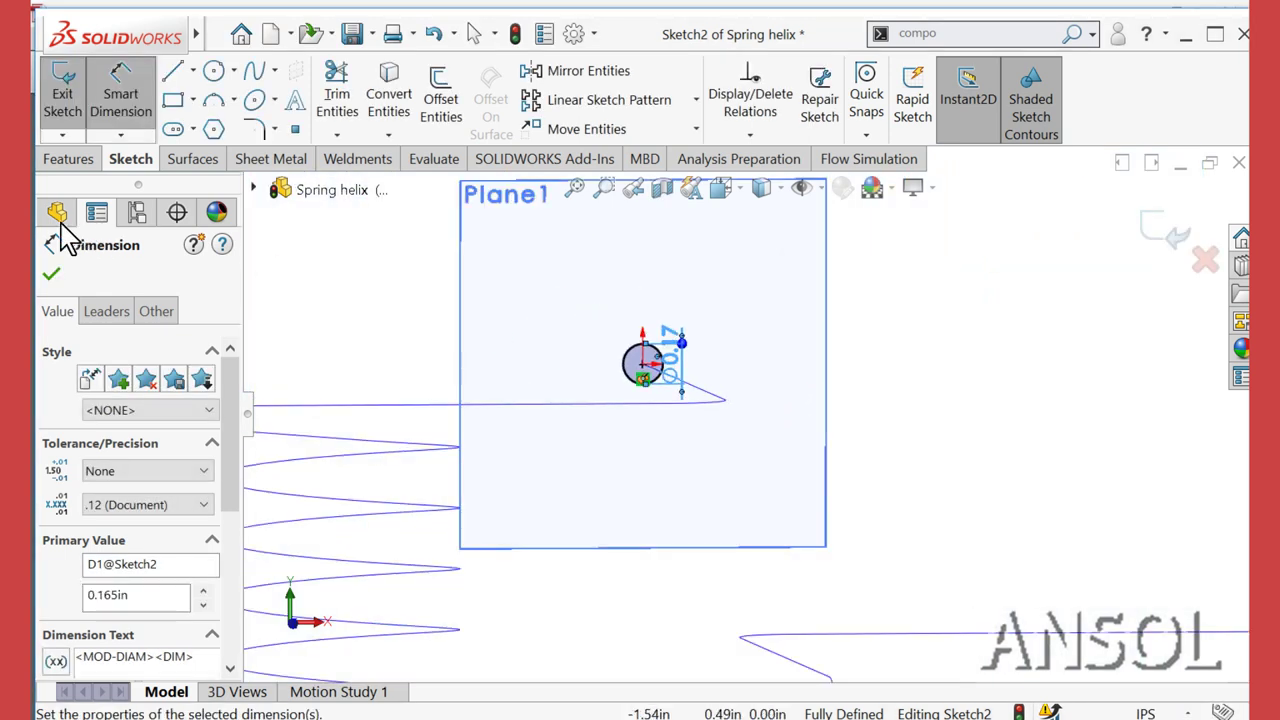
click(52, 272)
click(1150, 240)
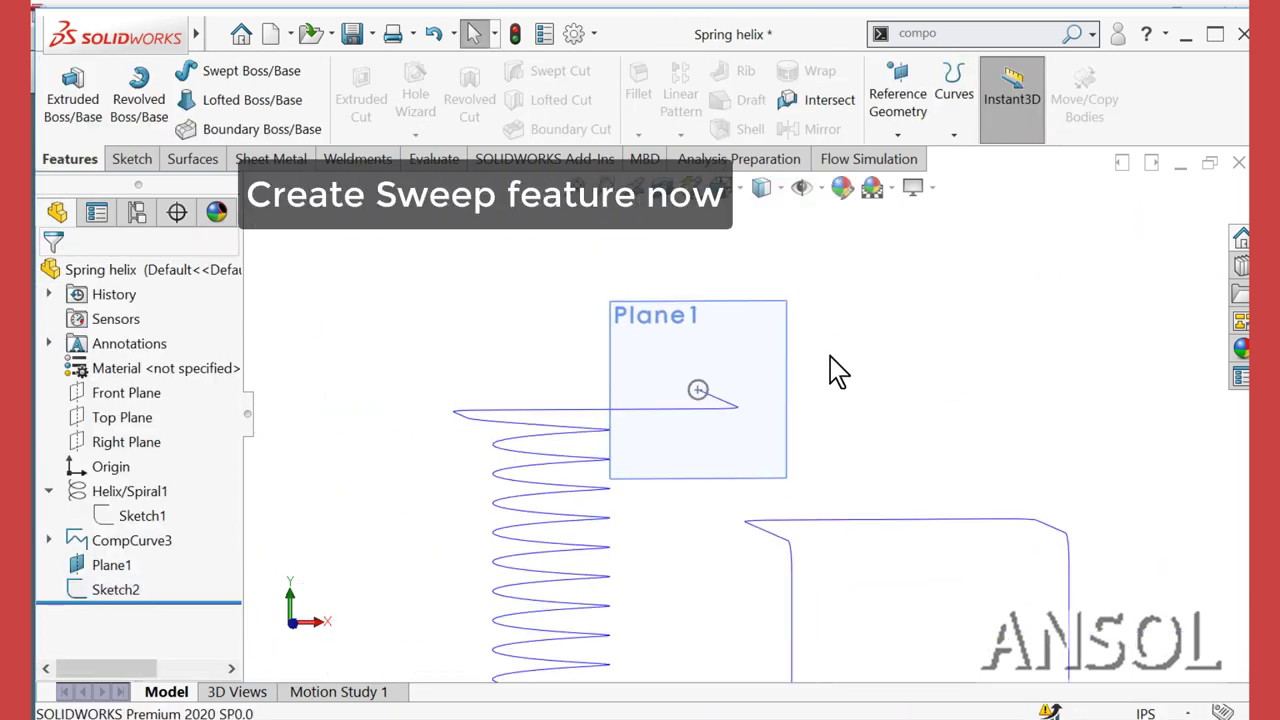
- Hide Plane1 and fit the spring and path in view
click(789, 364)
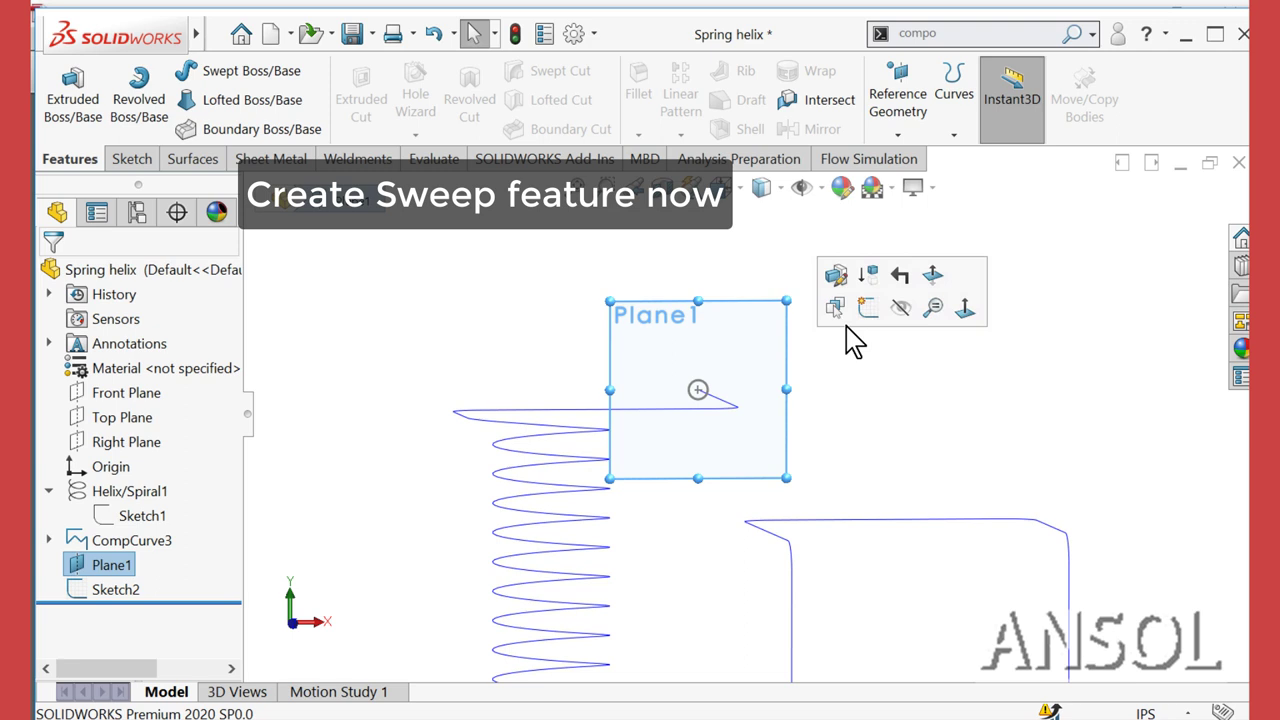
click(903, 307)
mouse_move(851, 400)
middle_down()
mouse_move(677, 377)
mouse_move(528, 380)
mouse_move(453, 497)
mouse_move(466, 546)
middle_up()
key(f)
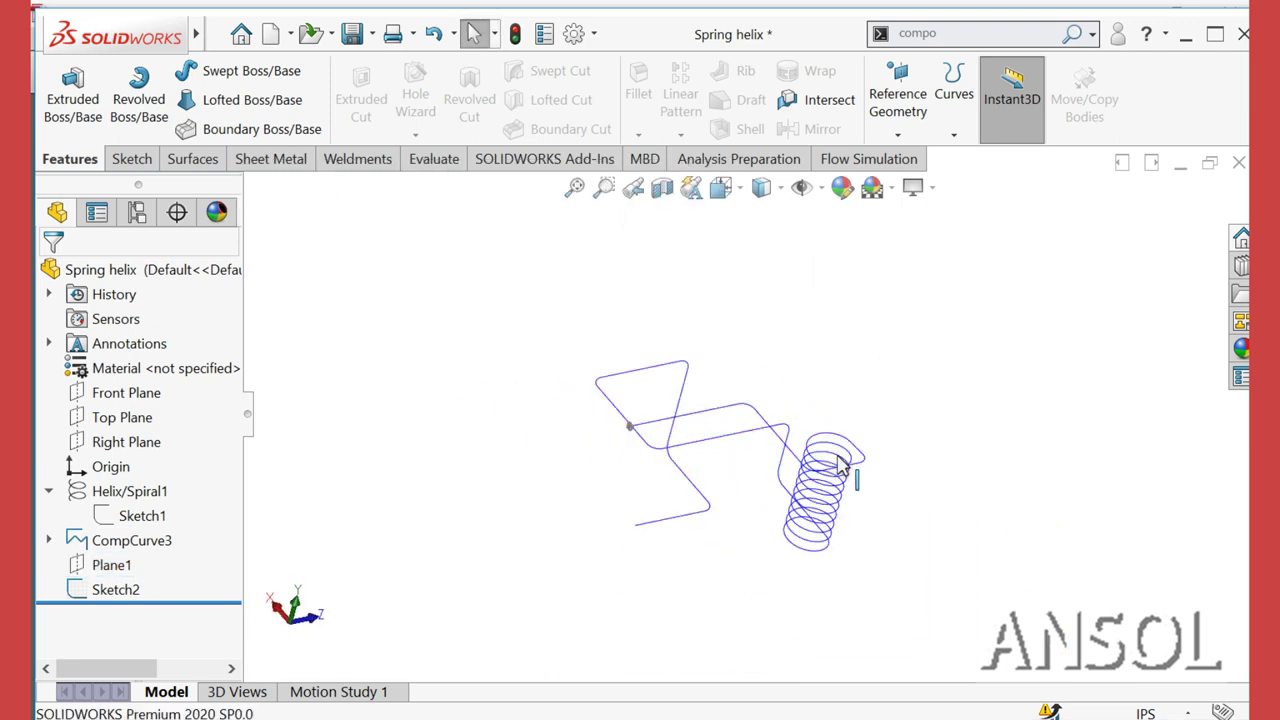
mouse_move(726, 471)
middle_down()
mouse_move(716, 372)
mouse_move(874, 331)
mouse_move(1037, 446)
mouse_move(1020, 334)
mouse_move(1047, 420)
mouse_move(1034, 451)
middle_up()
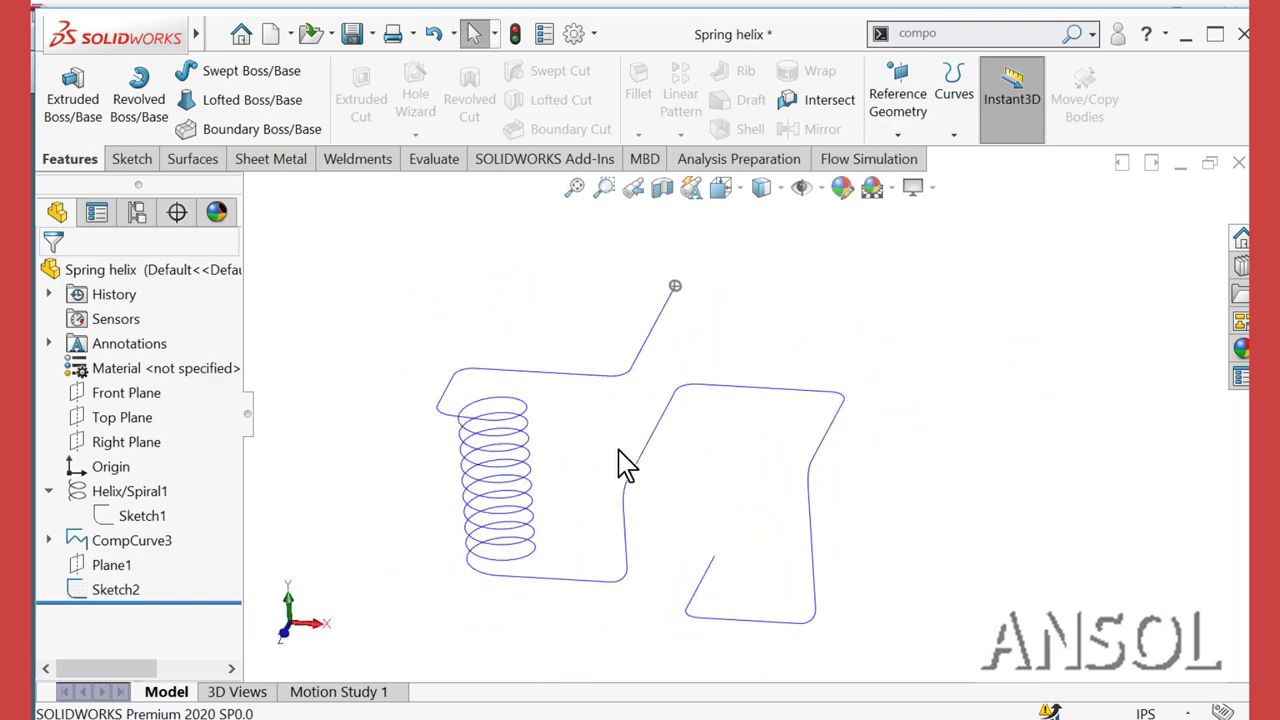
scroll(594, 463, down, 2)
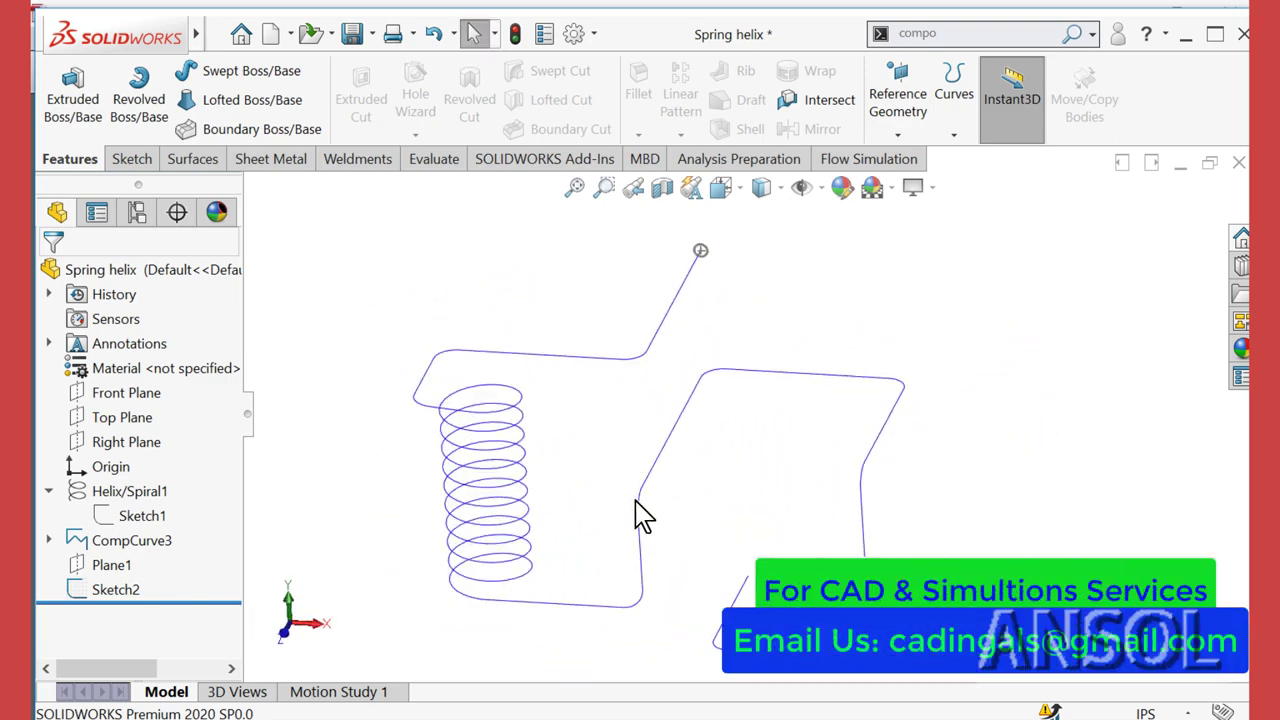
- Sweep Sketch2 along CompCurve3 to form the solid tubular spring
click(217, 78)
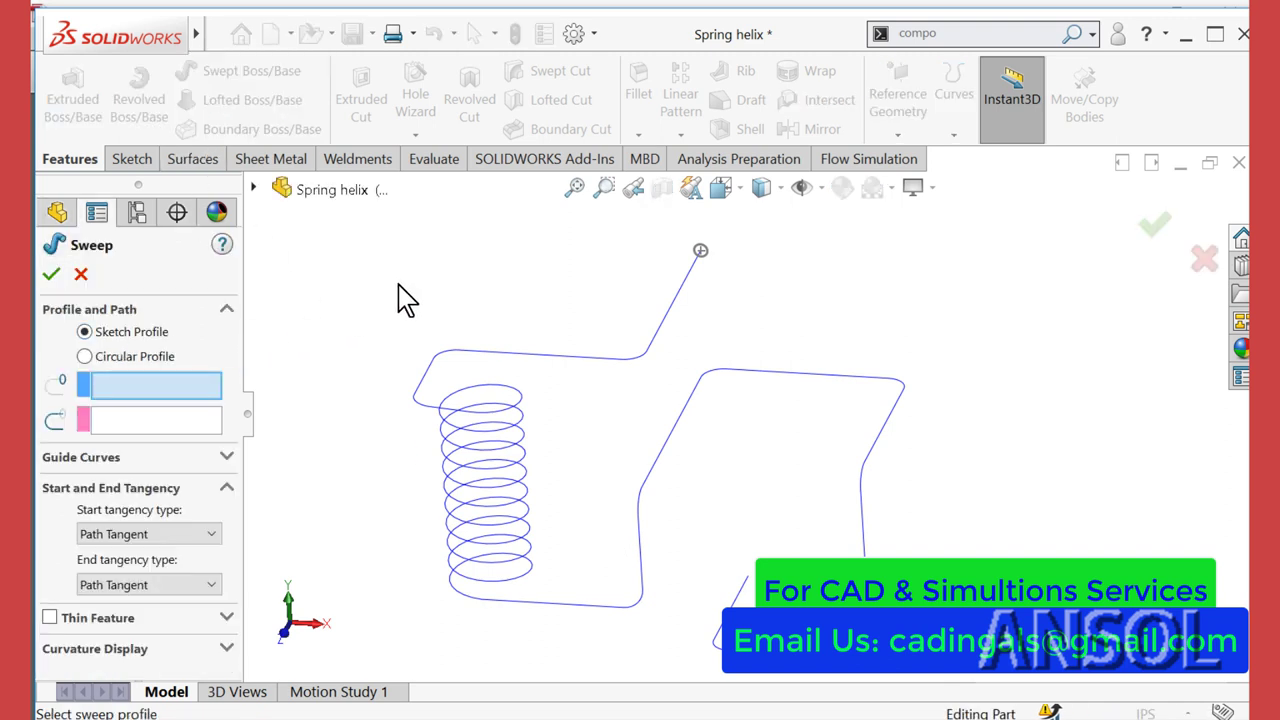
click(703, 253)
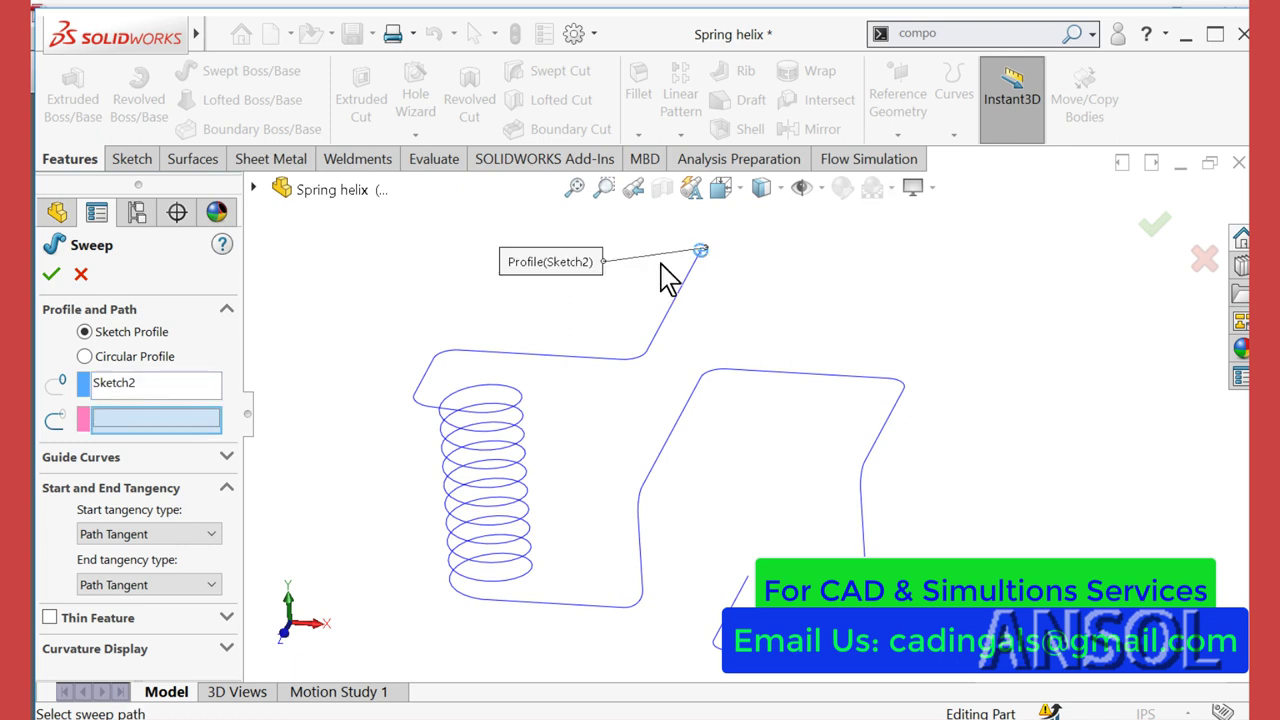
click(501, 357)
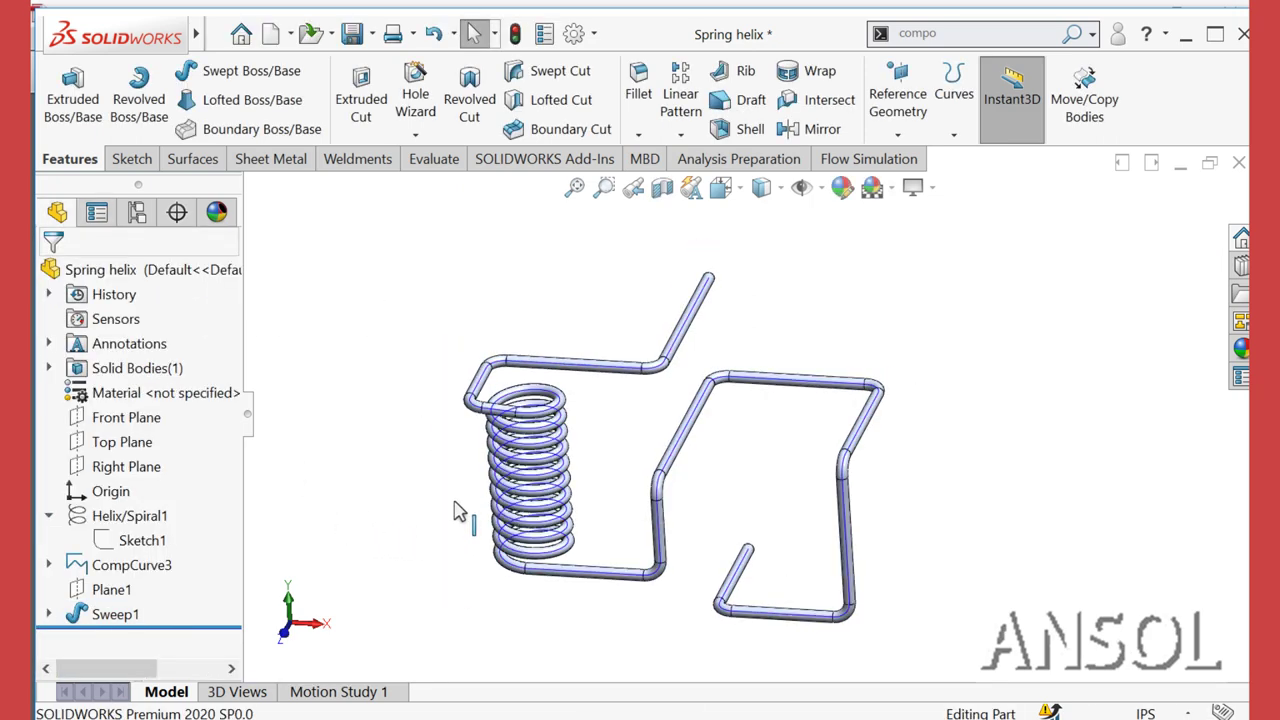
middle_drag(458, 510, 457, 480)
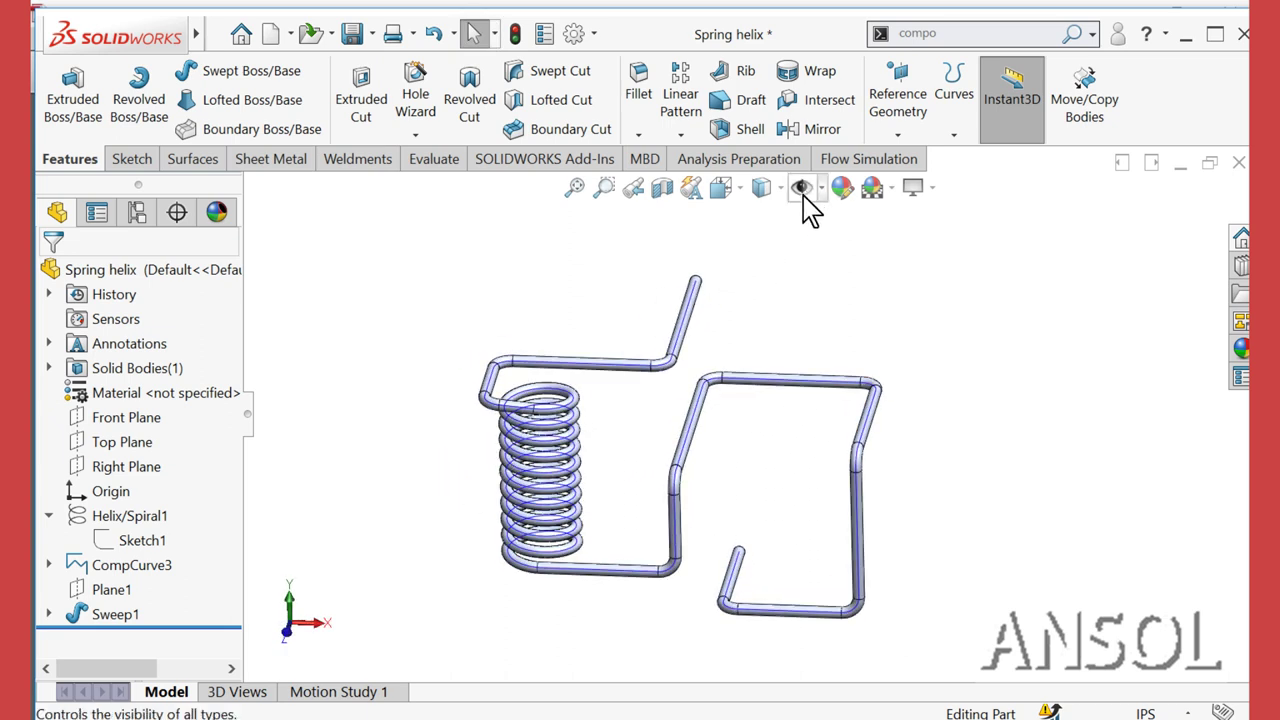
- Turn on RealView Graphics and Shadows In Shaded Mode for the spring
mouse_move(657, 451)
middle_down()
mouse_move(620, 450)
mouse_move(455, 515)
mouse_move(457, 491)
mouse_move(571, 451)
mouse_move(634, 449)
mouse_move(651, 459)
mouse_move(654, 517)
mouse_move(640, 472)
mouse_move(1163, 540)
middle_up()
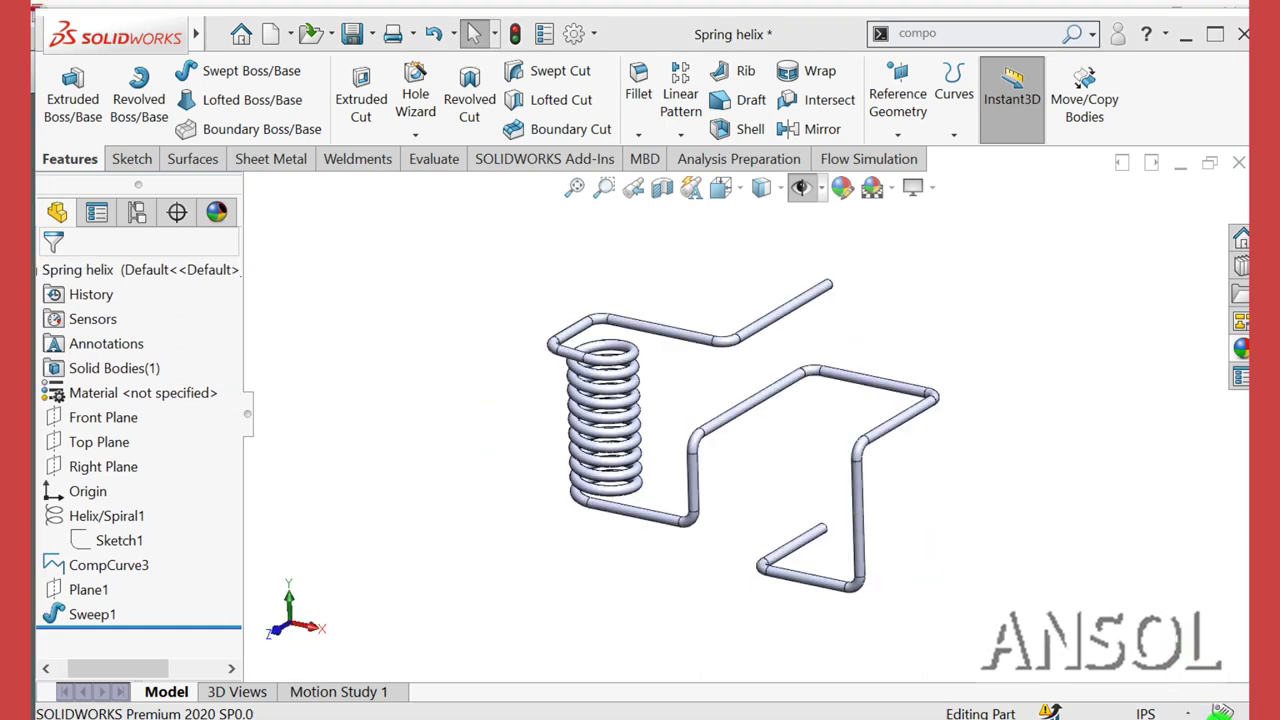
click(930, 190)
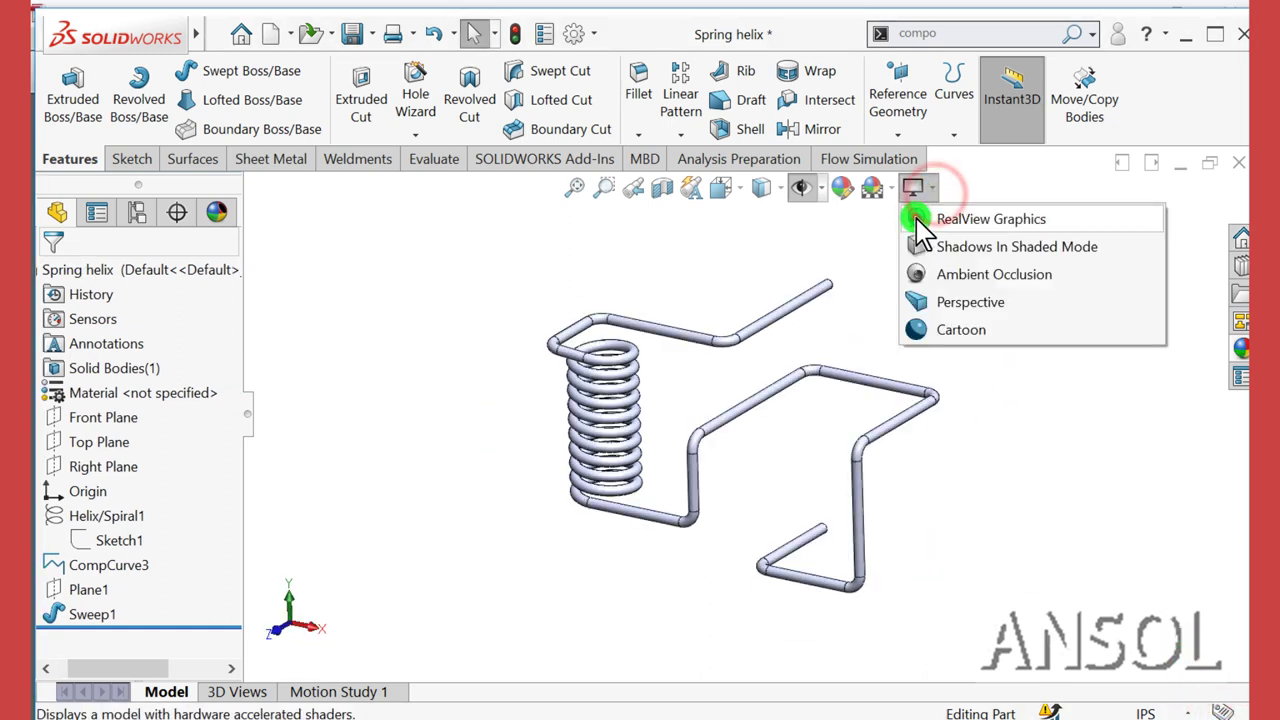
click(920, 222)
click(940, 200)
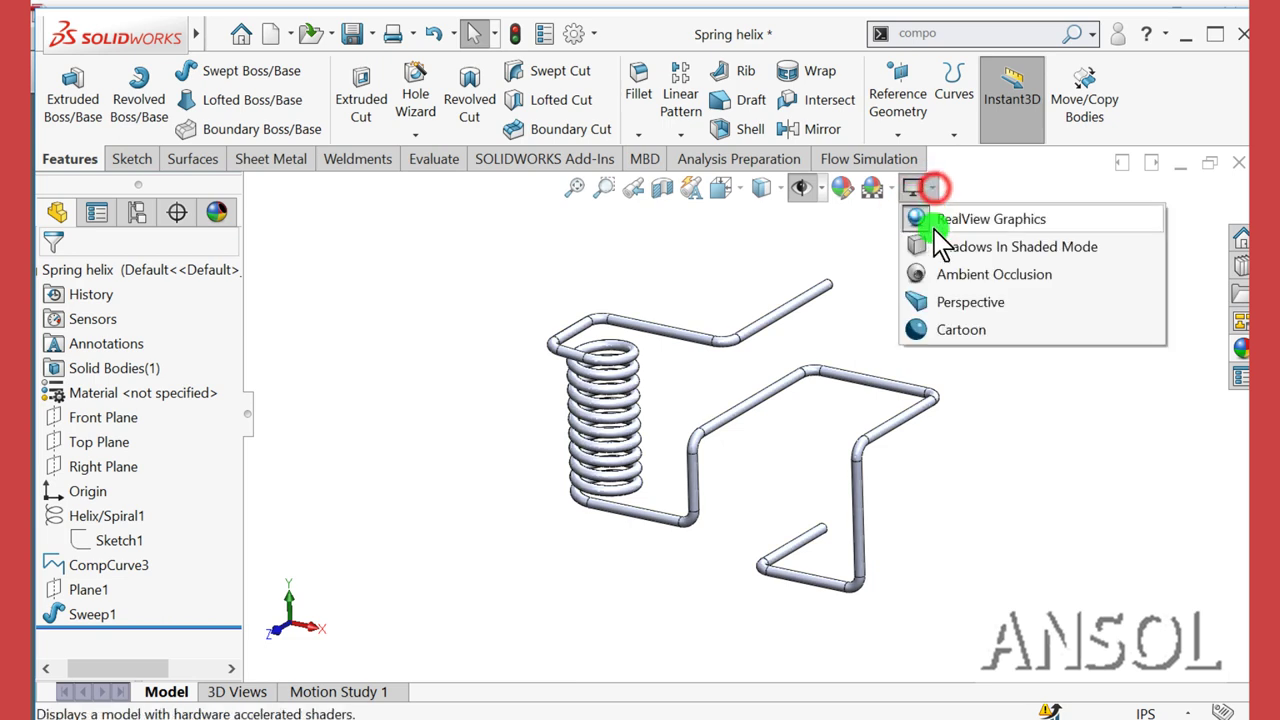
click(917, 243)
- Open the appearance editor for the spring's colour
click(880, 191)
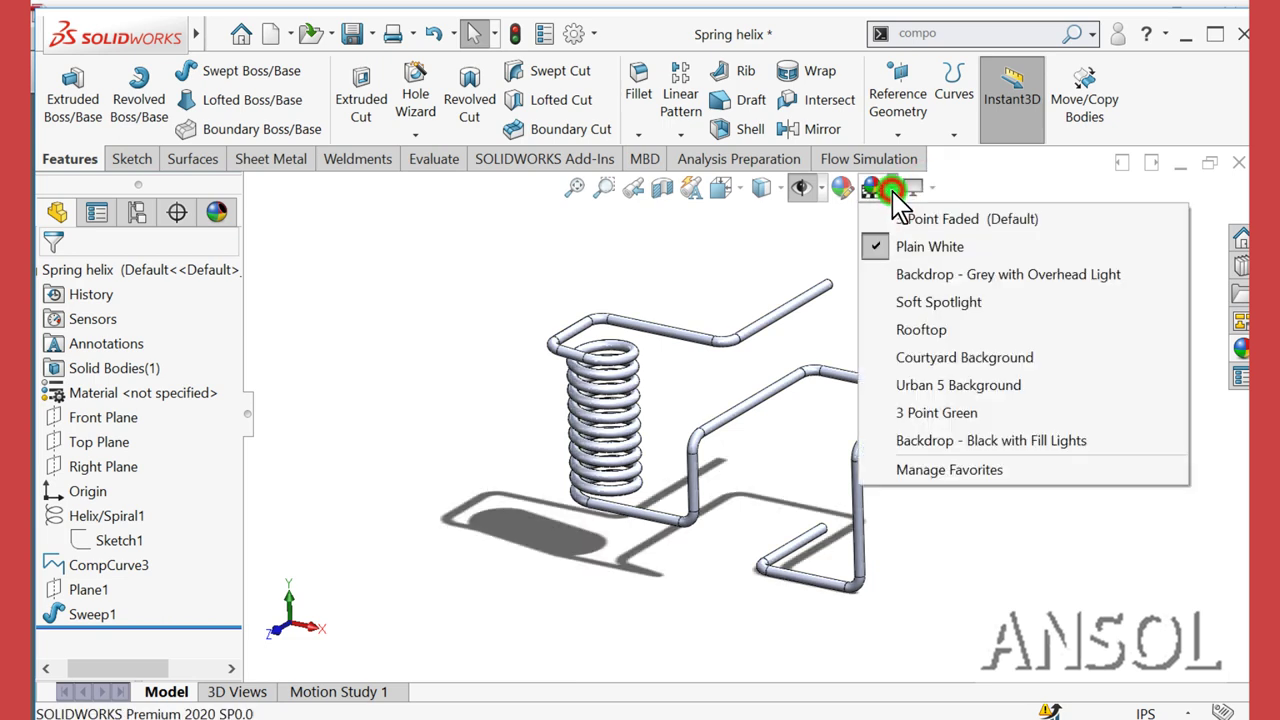
click(893, 198)
mouse_move(615, 345)
middle_down()
mouse_move(654, 280)
mouse_move(625, 390)
middle_up()
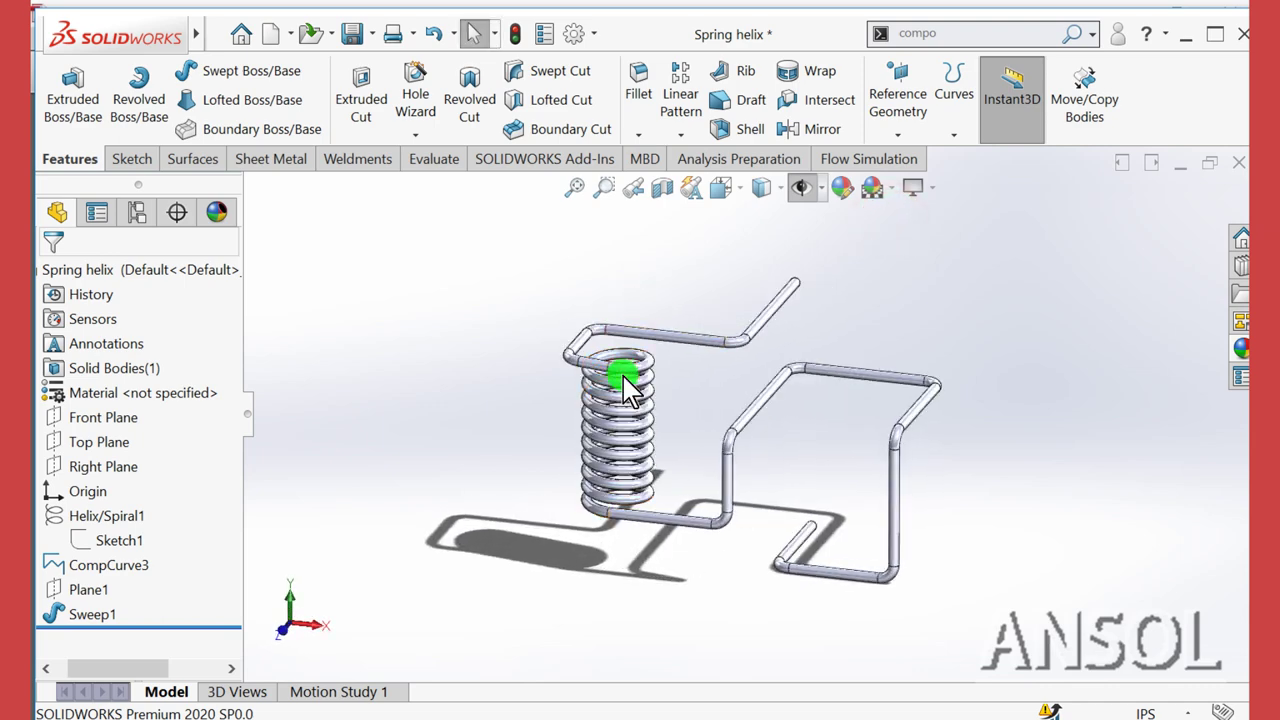
click(840, 188)
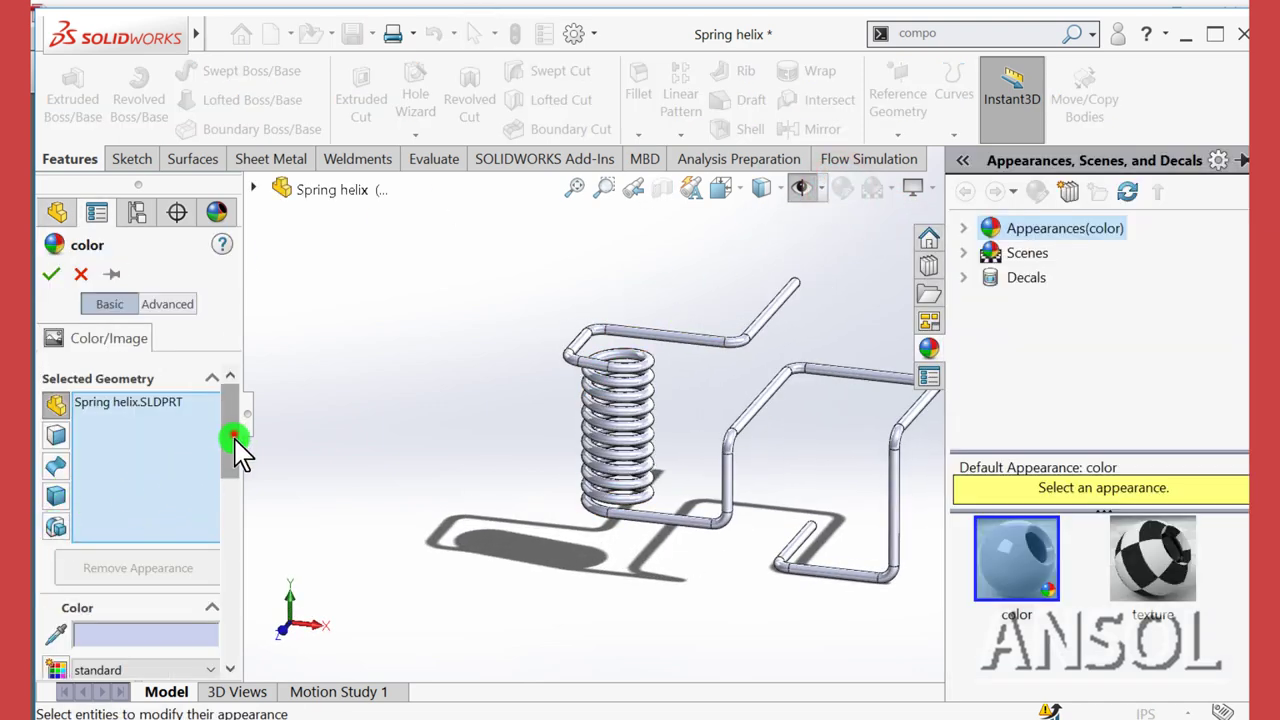
- Apply the orange colour swatch to the whole spring, accept it, and inspect it zoomed in
drag(235, 440, 232, 514)
click(95, 490)
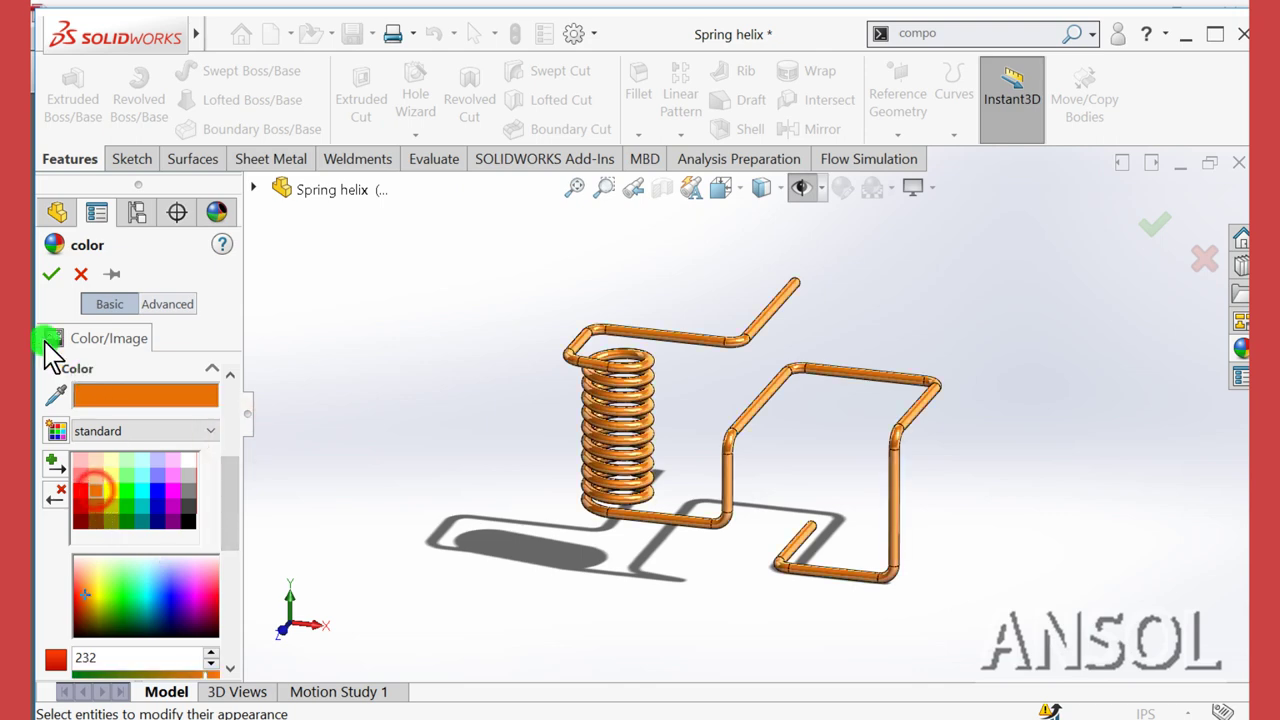
click(44, 278)
mouse_move(406, 414)
middle_down()
mouse_move(490, 382)
mouse_move(486, 457)
mouse_move(486, 420)
mouse_move(490, 440)
middle_up()
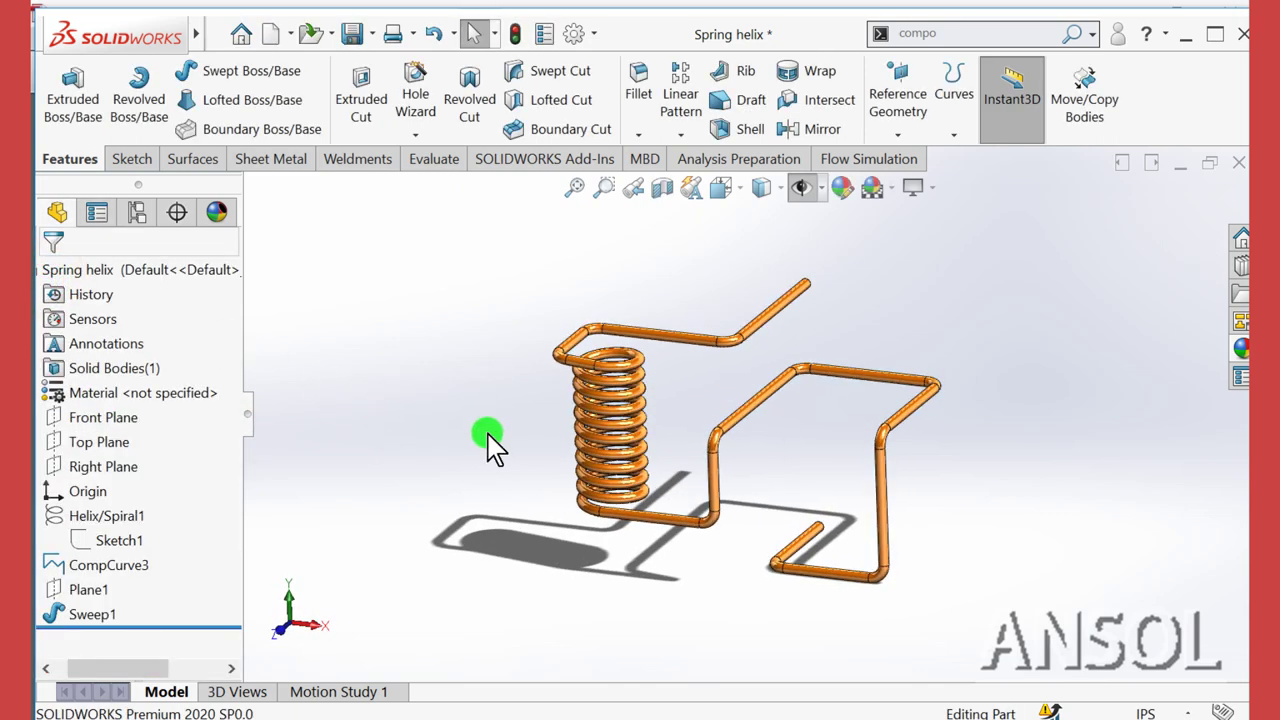
scroll(650, 455, down, 3)
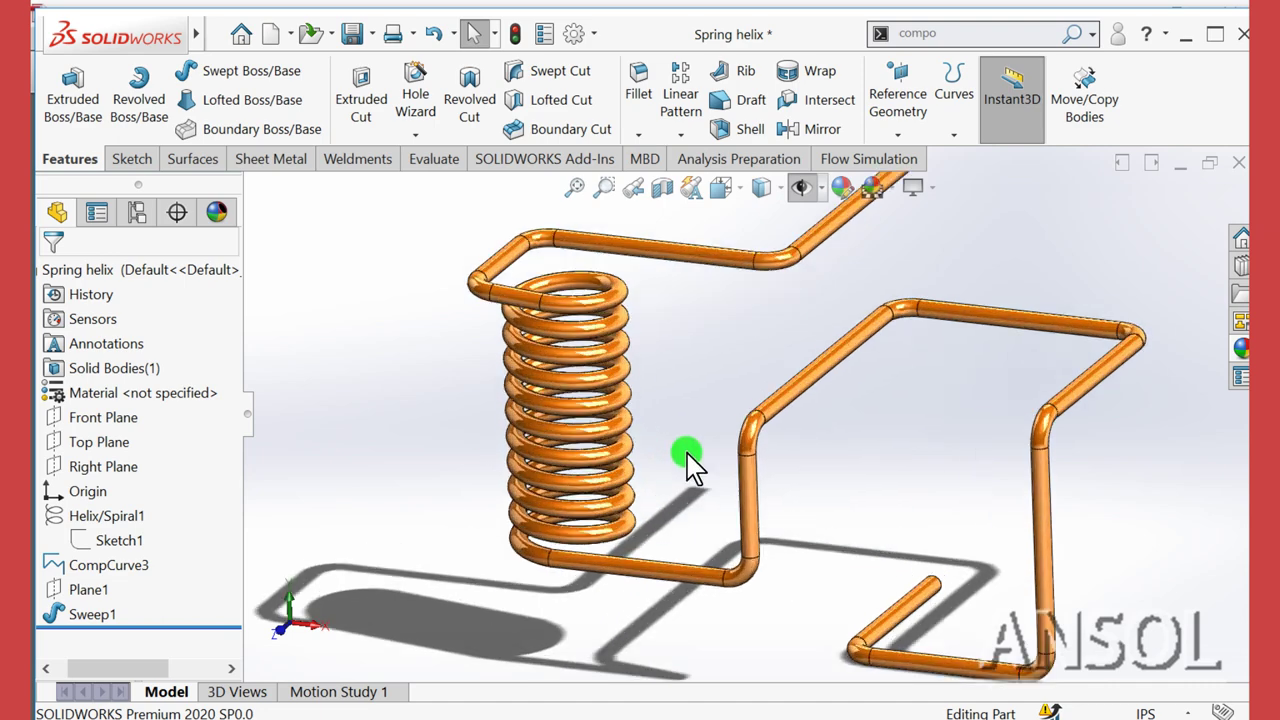
middle_drag(686, 457, 680, 431)
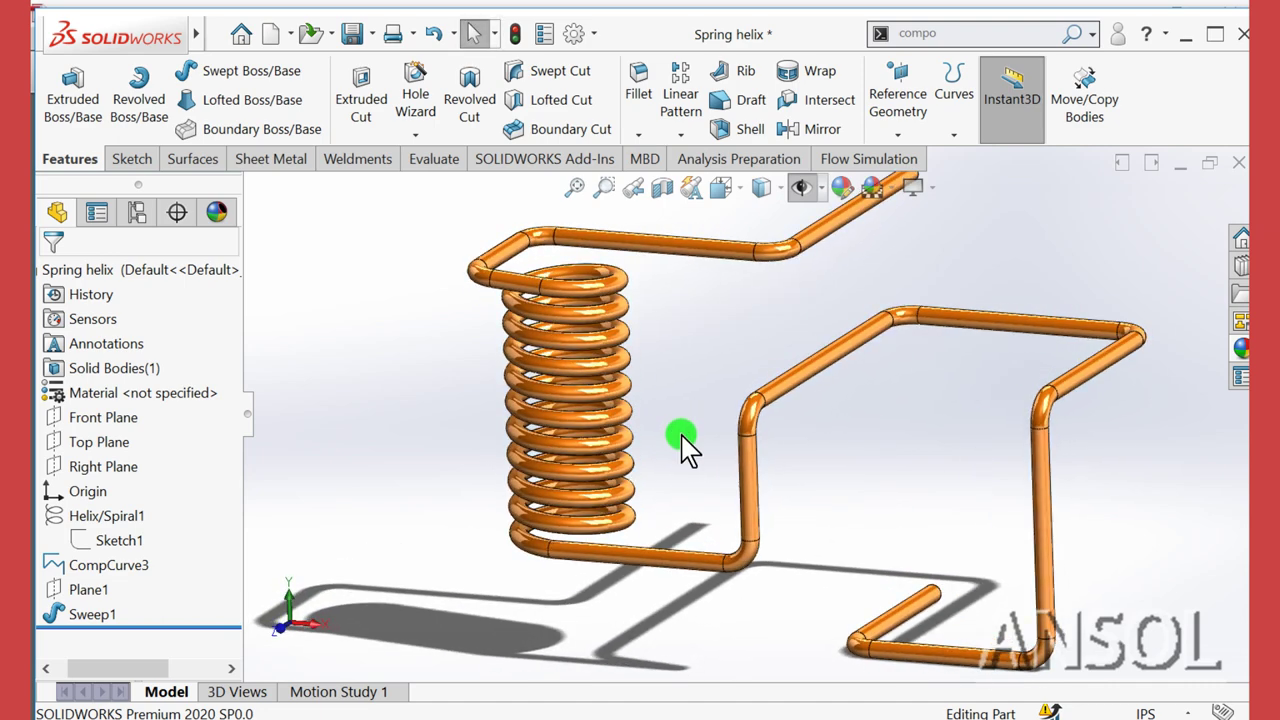